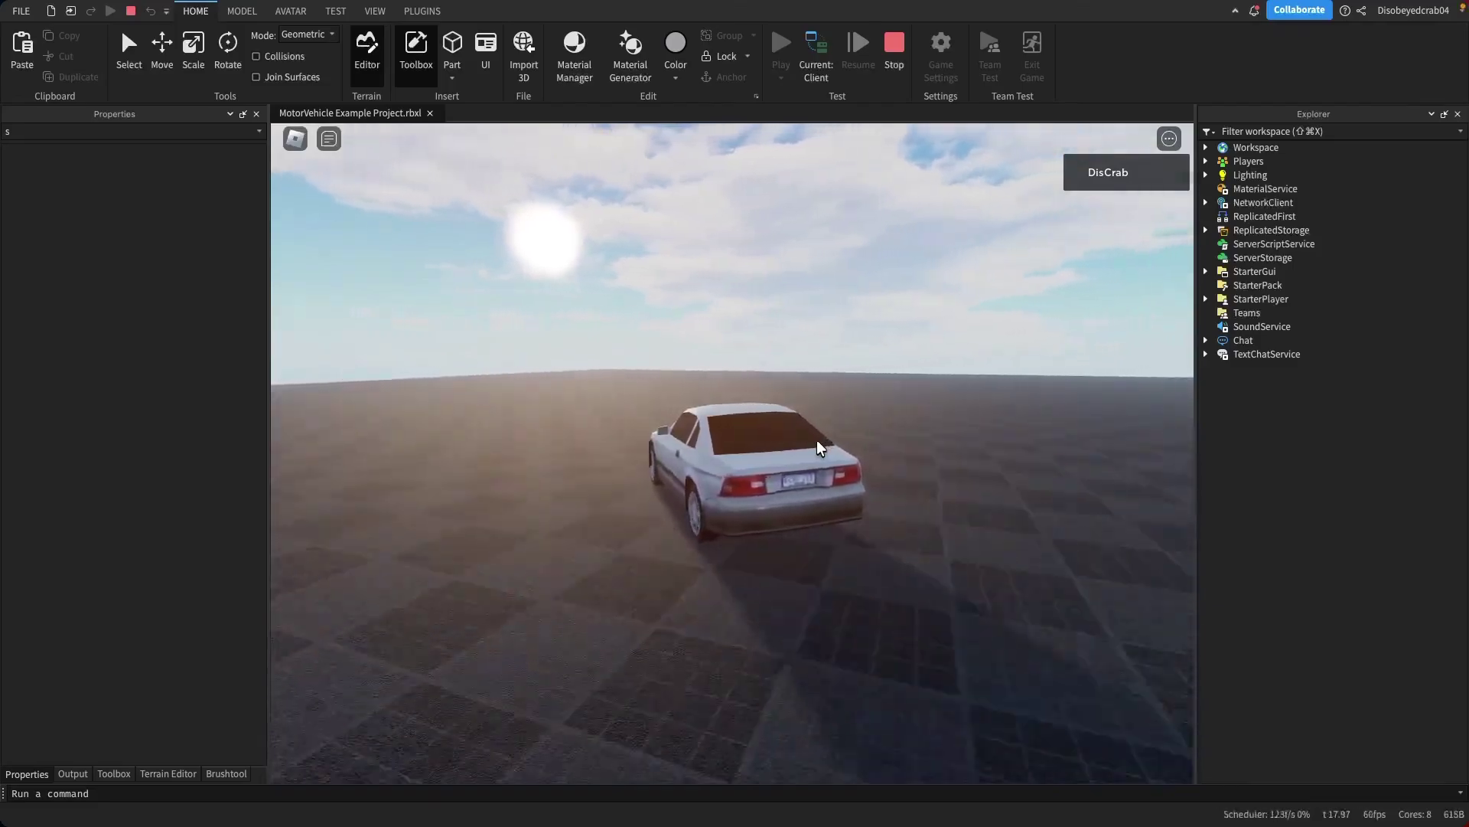
Stop the playtest and examine the existing white car beside the spawn location from several sides
right_click_drag(818, 448, 817, 448)
key("shift+F5")
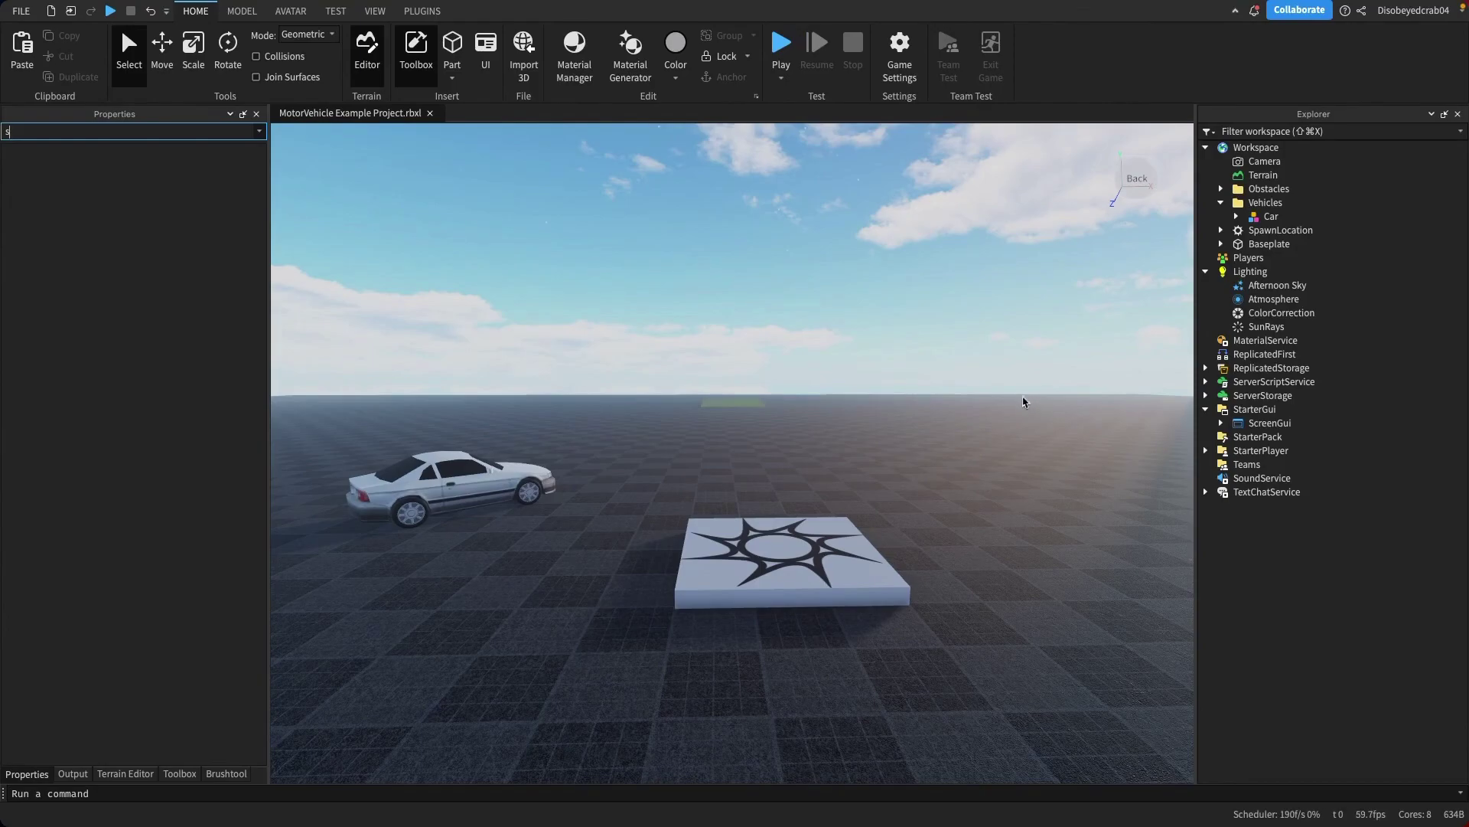
right_click_drag(958, 457, 958, 457)
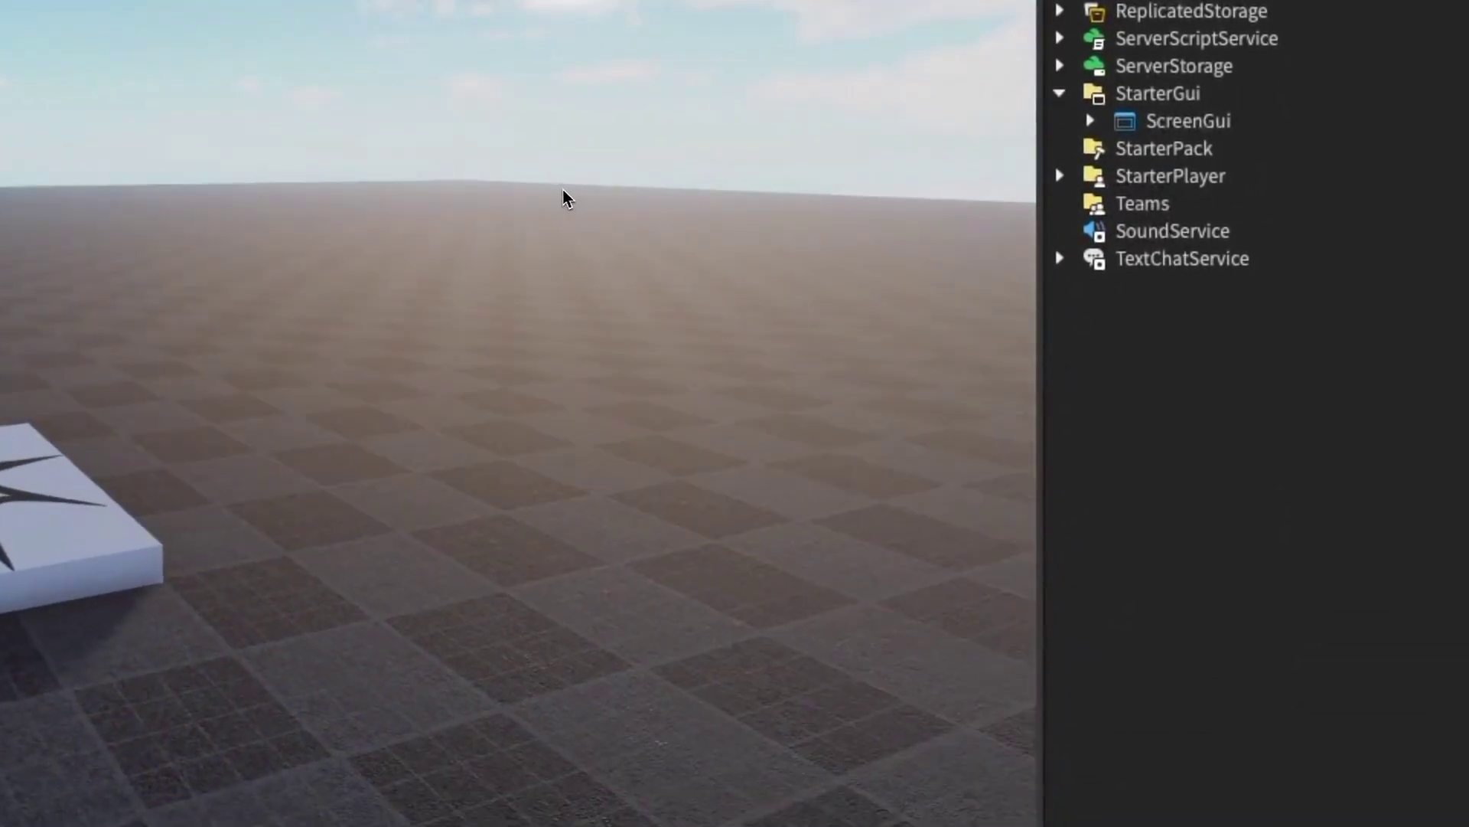
key("a")
right_click_drag(563, 191, 563, 186)
key("s")
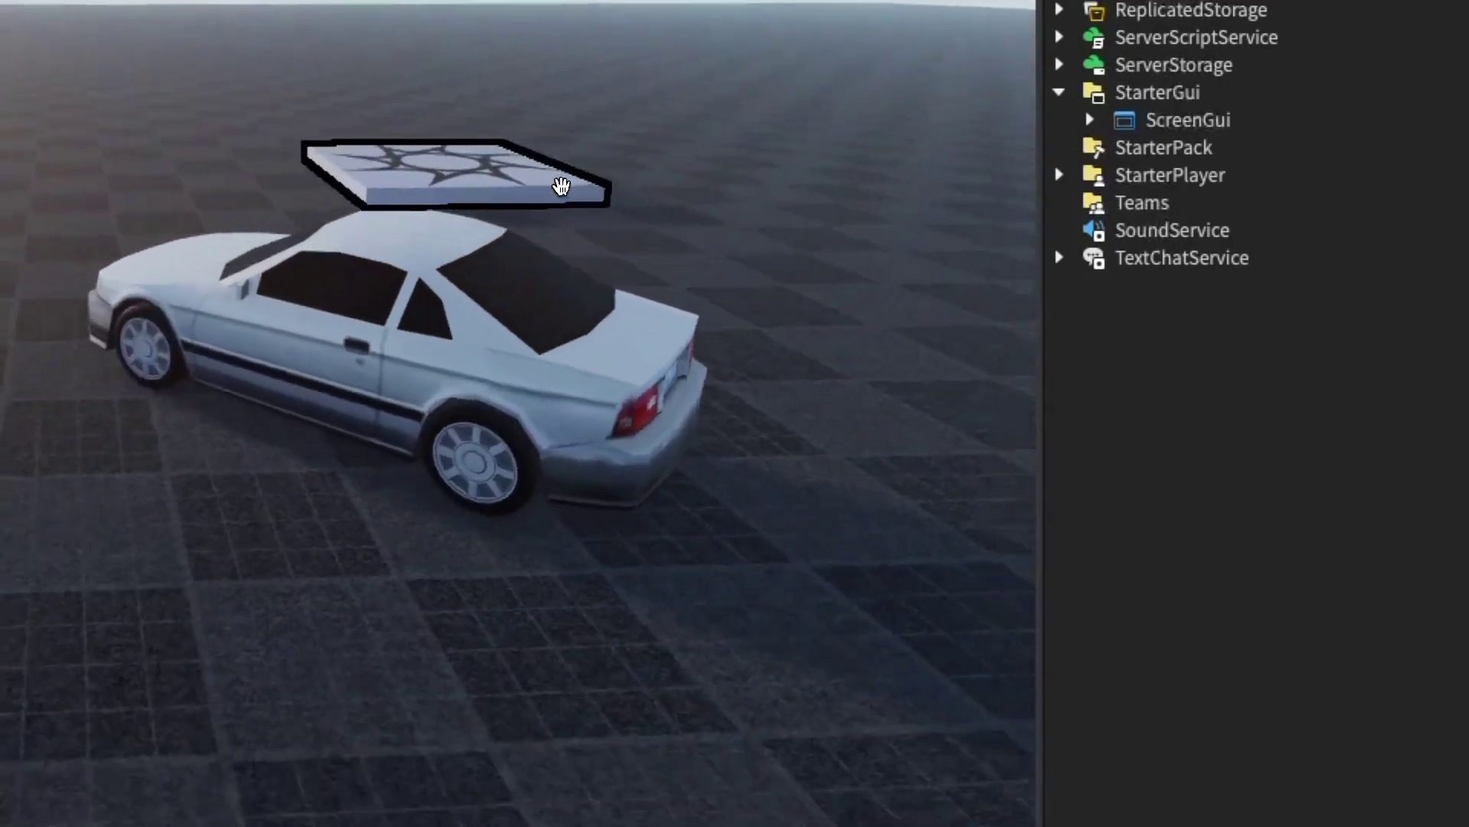
left_click_drag(455, 366, 591, 475)
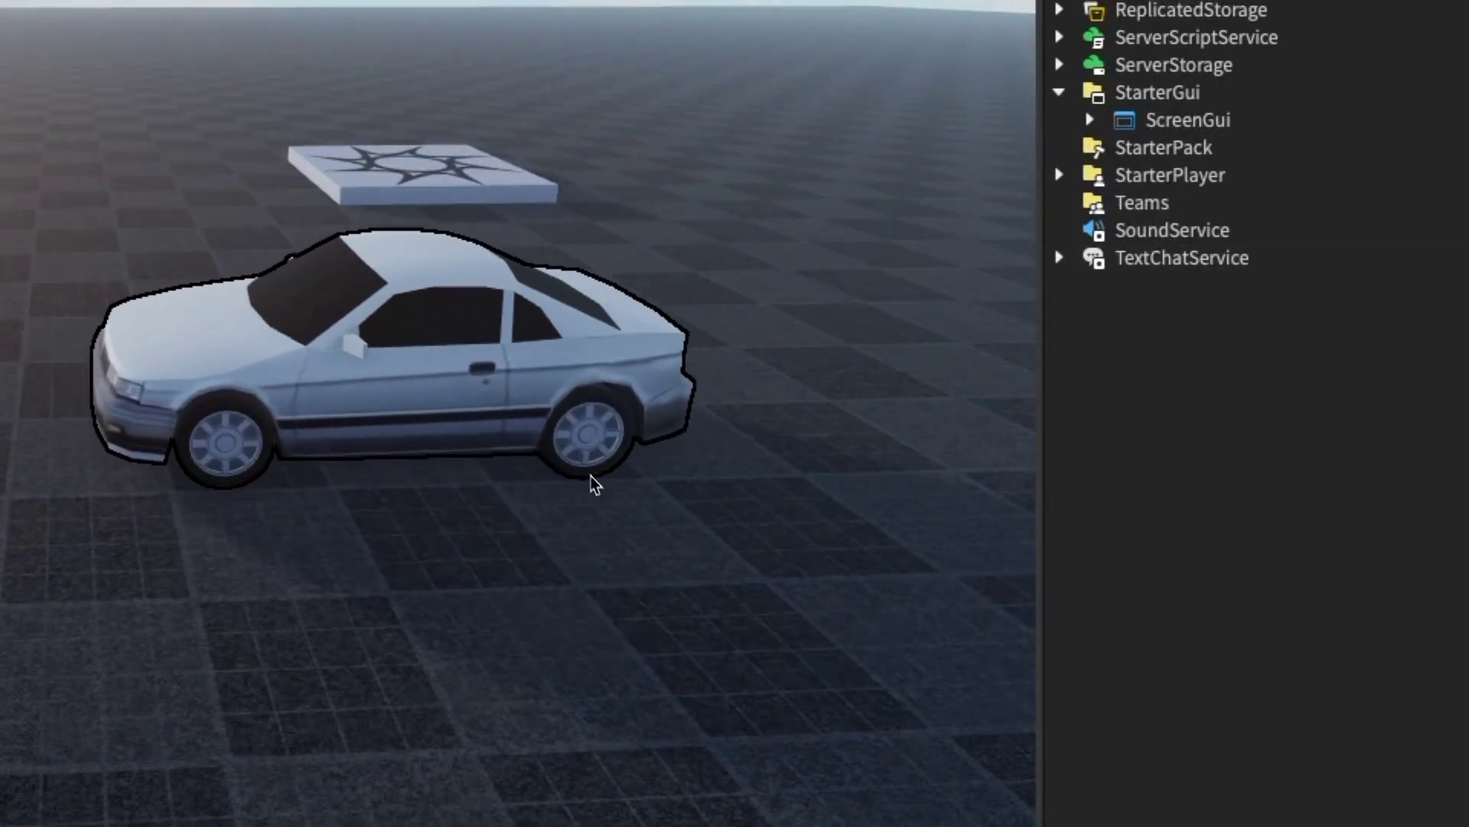
key("w")
right_click_drag(646, 590, 647, 585)
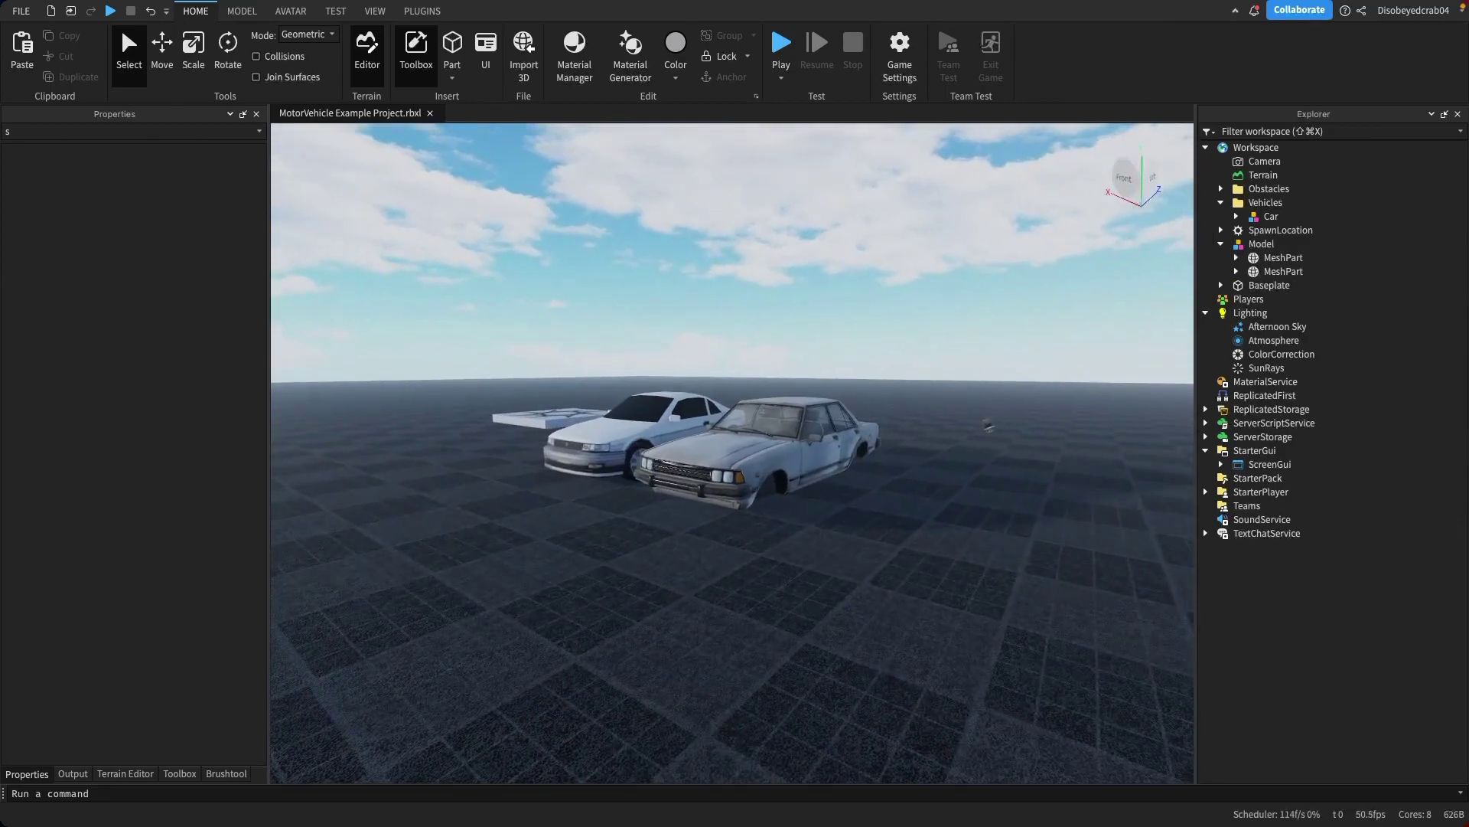
Examine the new sedan model and each of its two mesh parts
left_click_drag(874, 435, 923, 505)
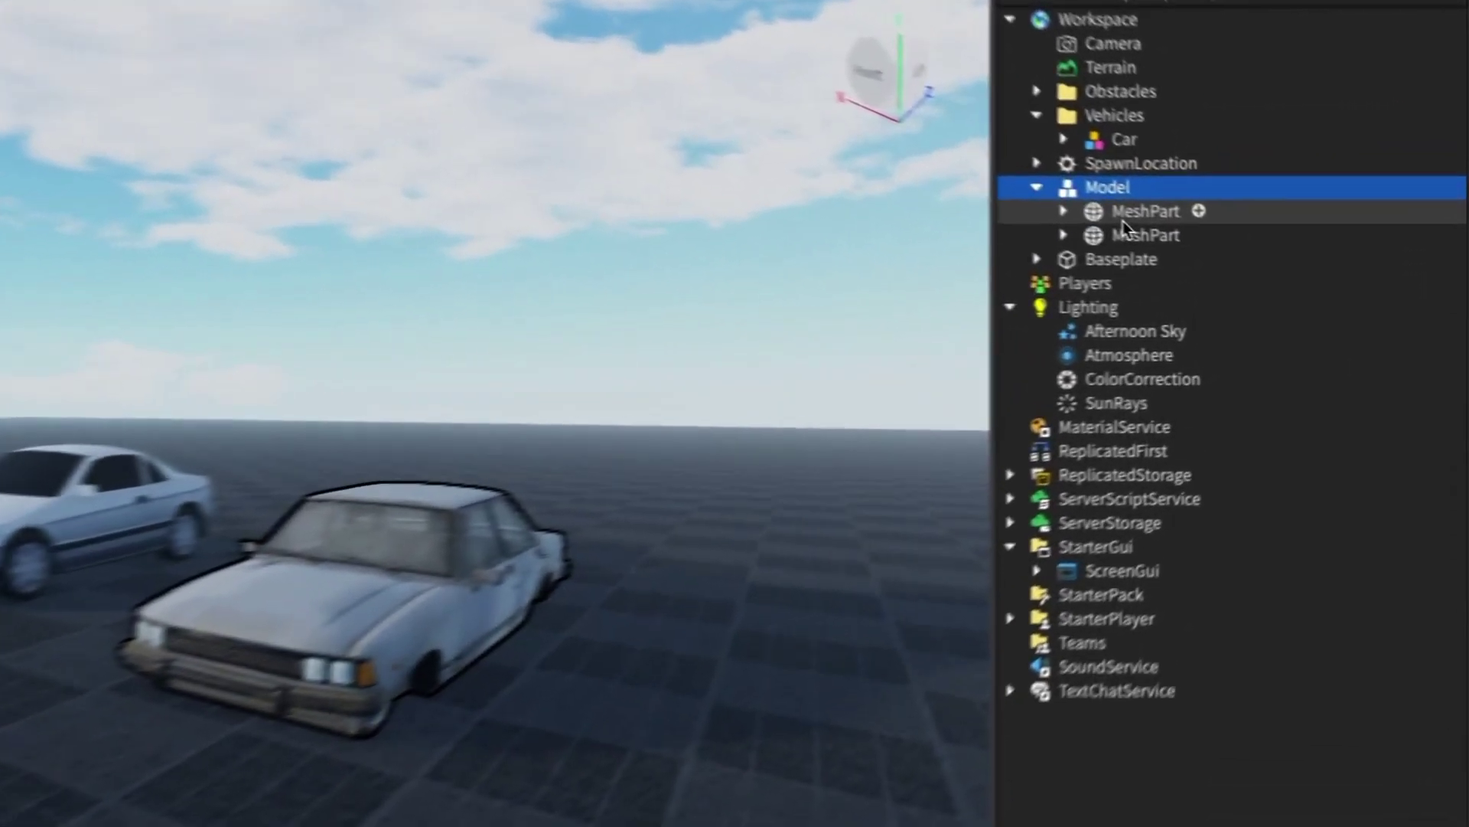
left_click(1278, 259)
left_click(1074, 222)
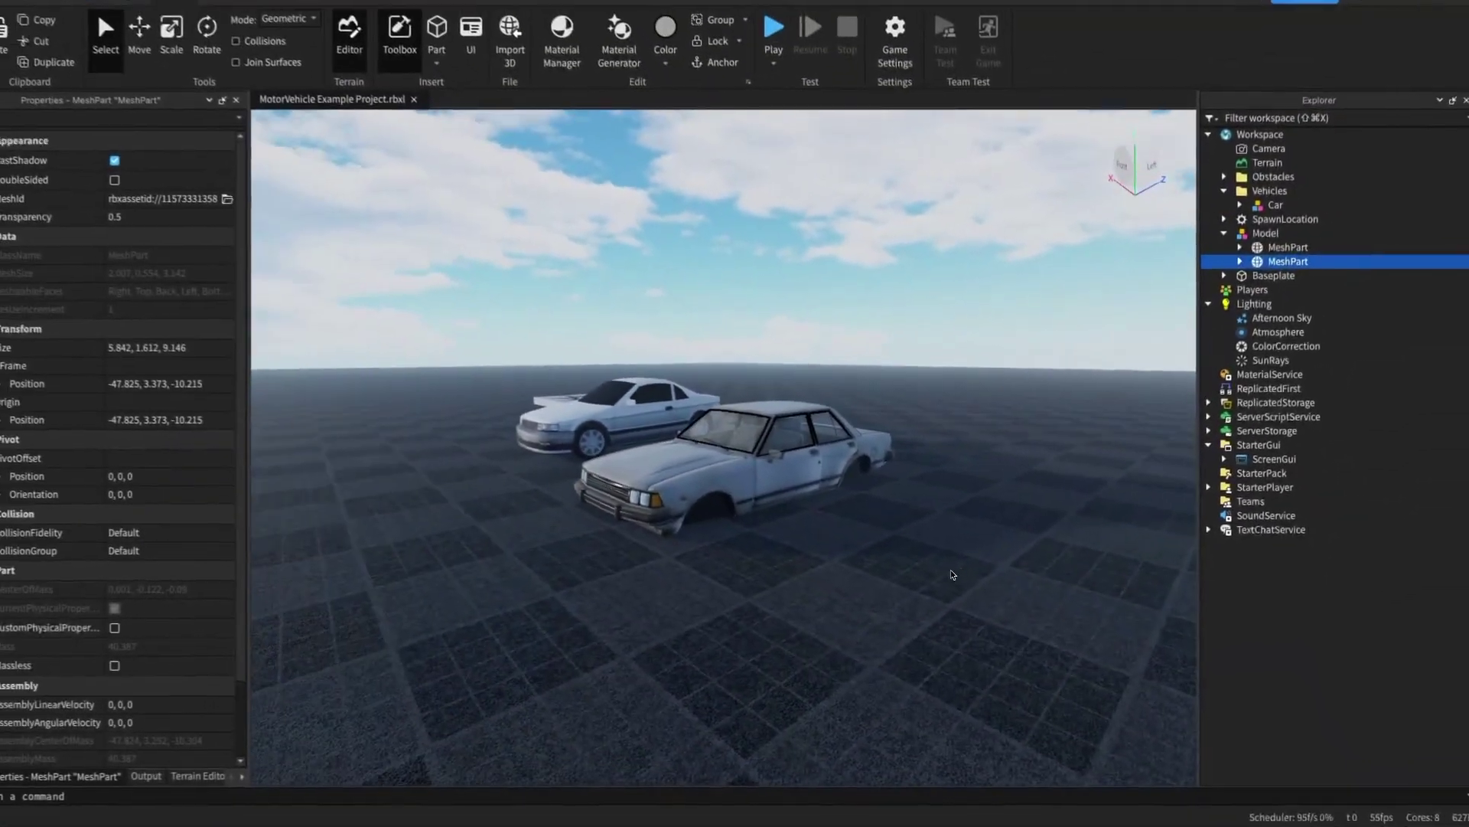
key("w")
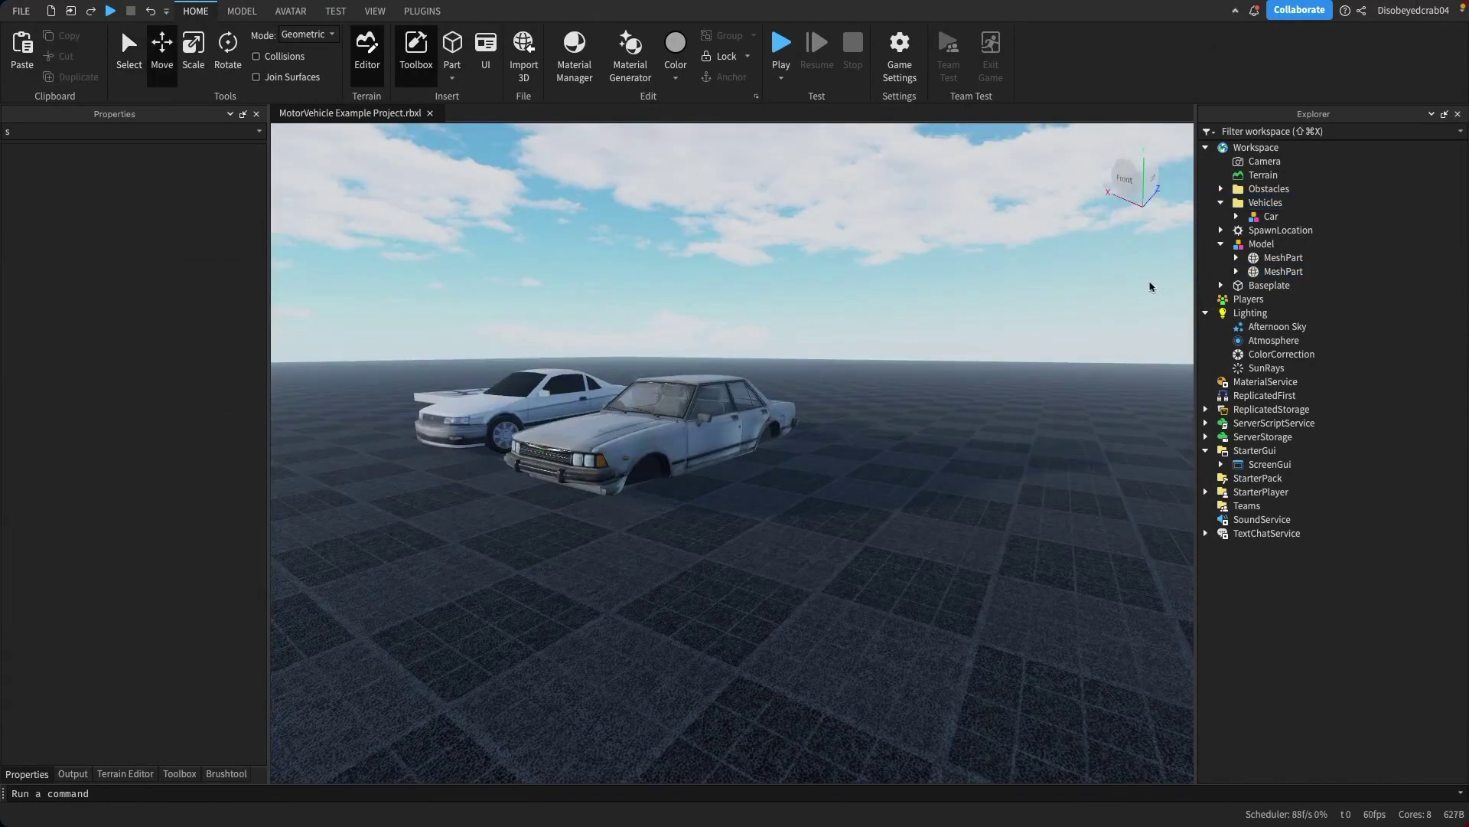
key("a")
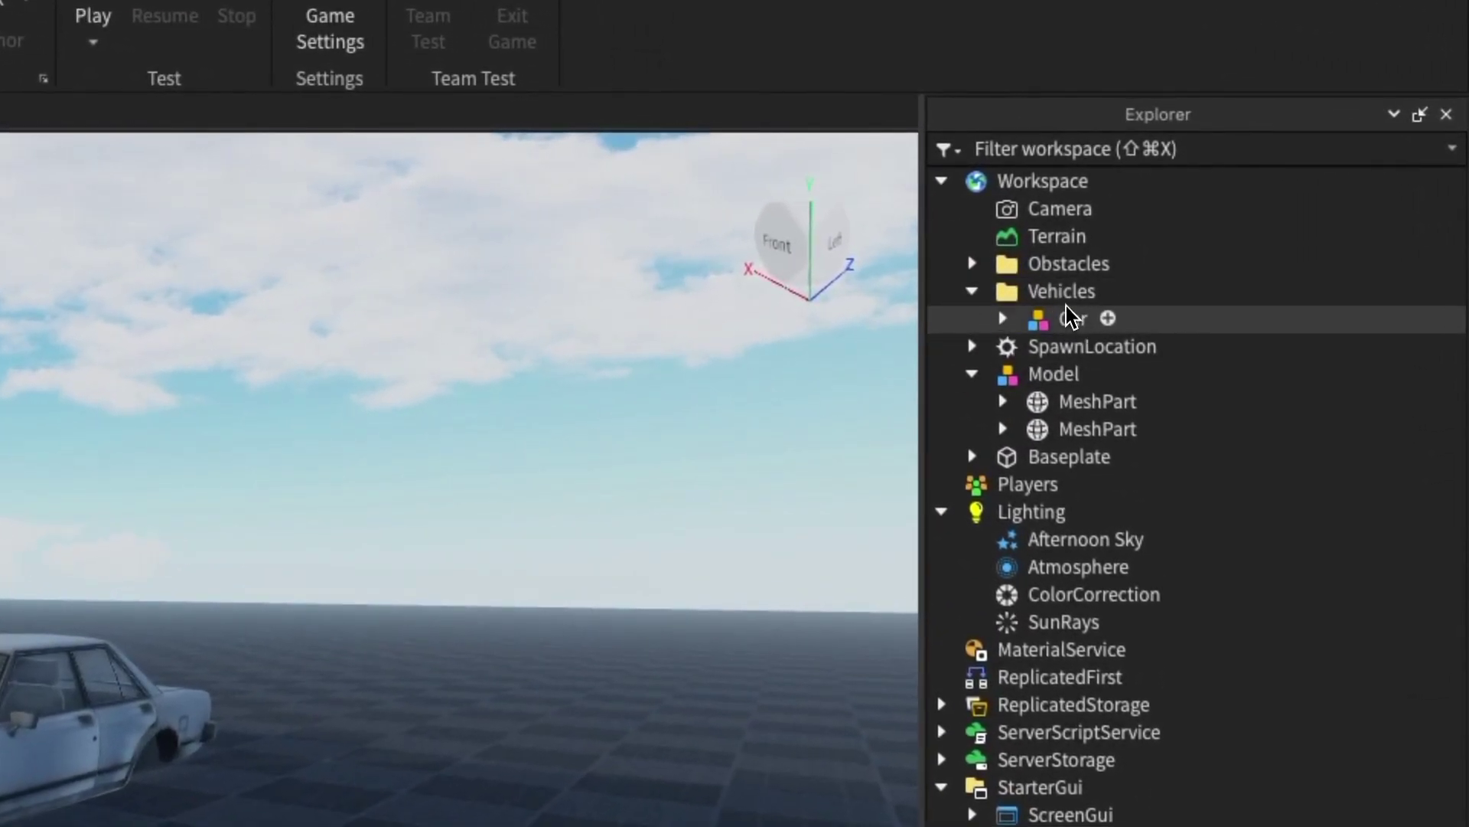
Delete the Body mesh from the Model inside the Car in the Vehicles folder
left_click(1003, 319)
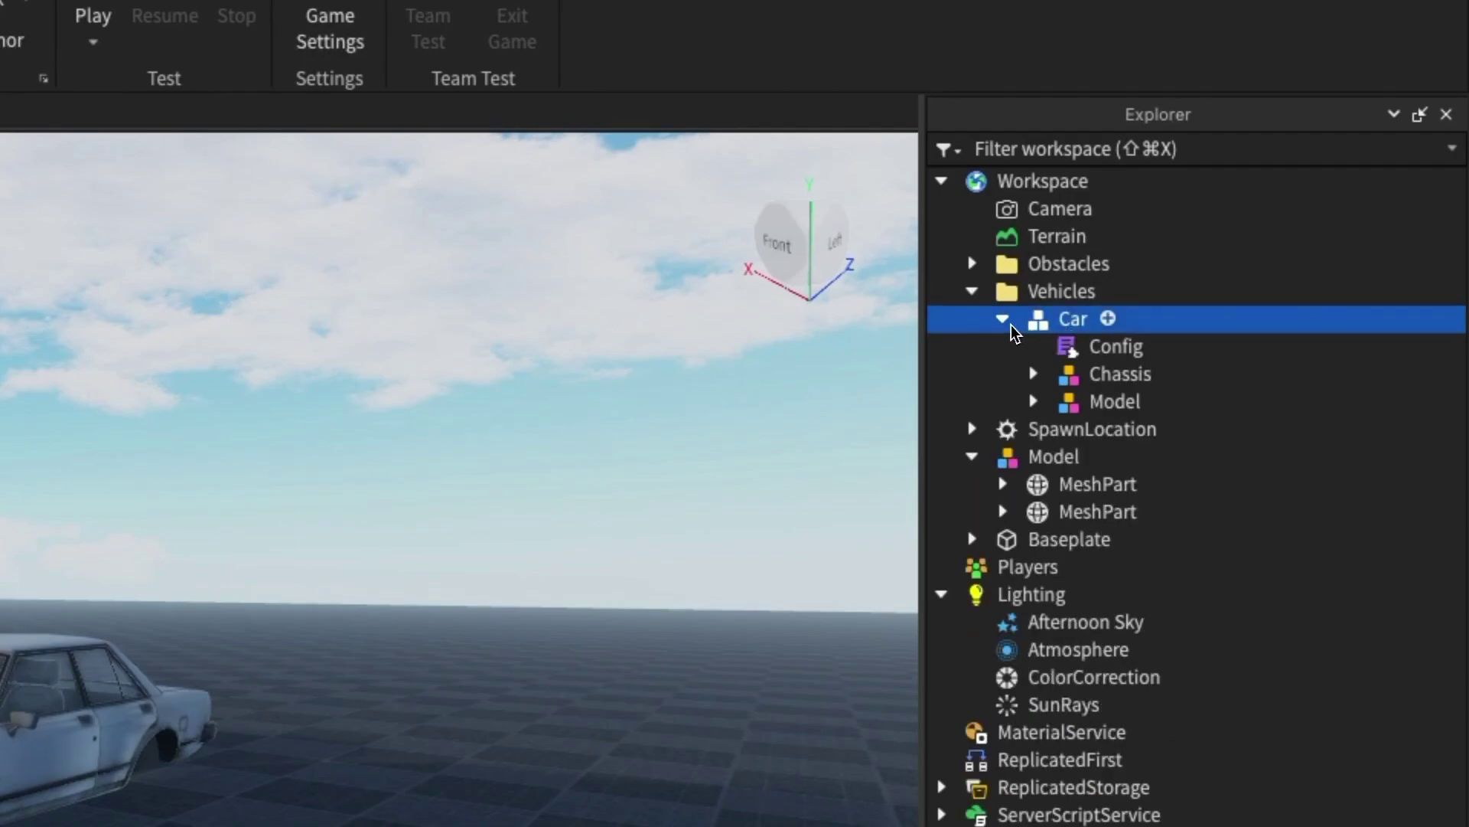
left_click(1033, 402)
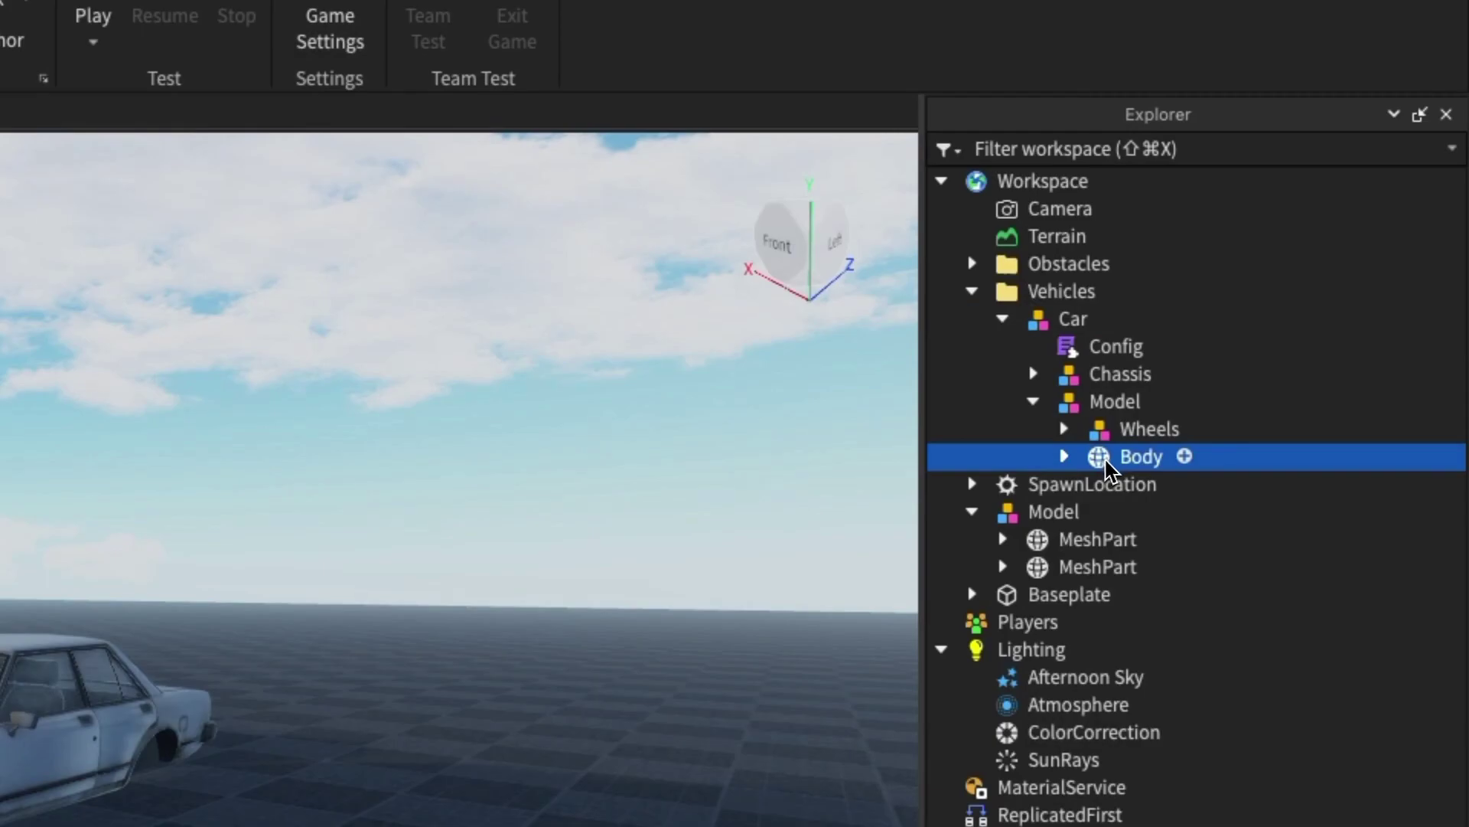
left_click(1065, 457)
key("Delete")
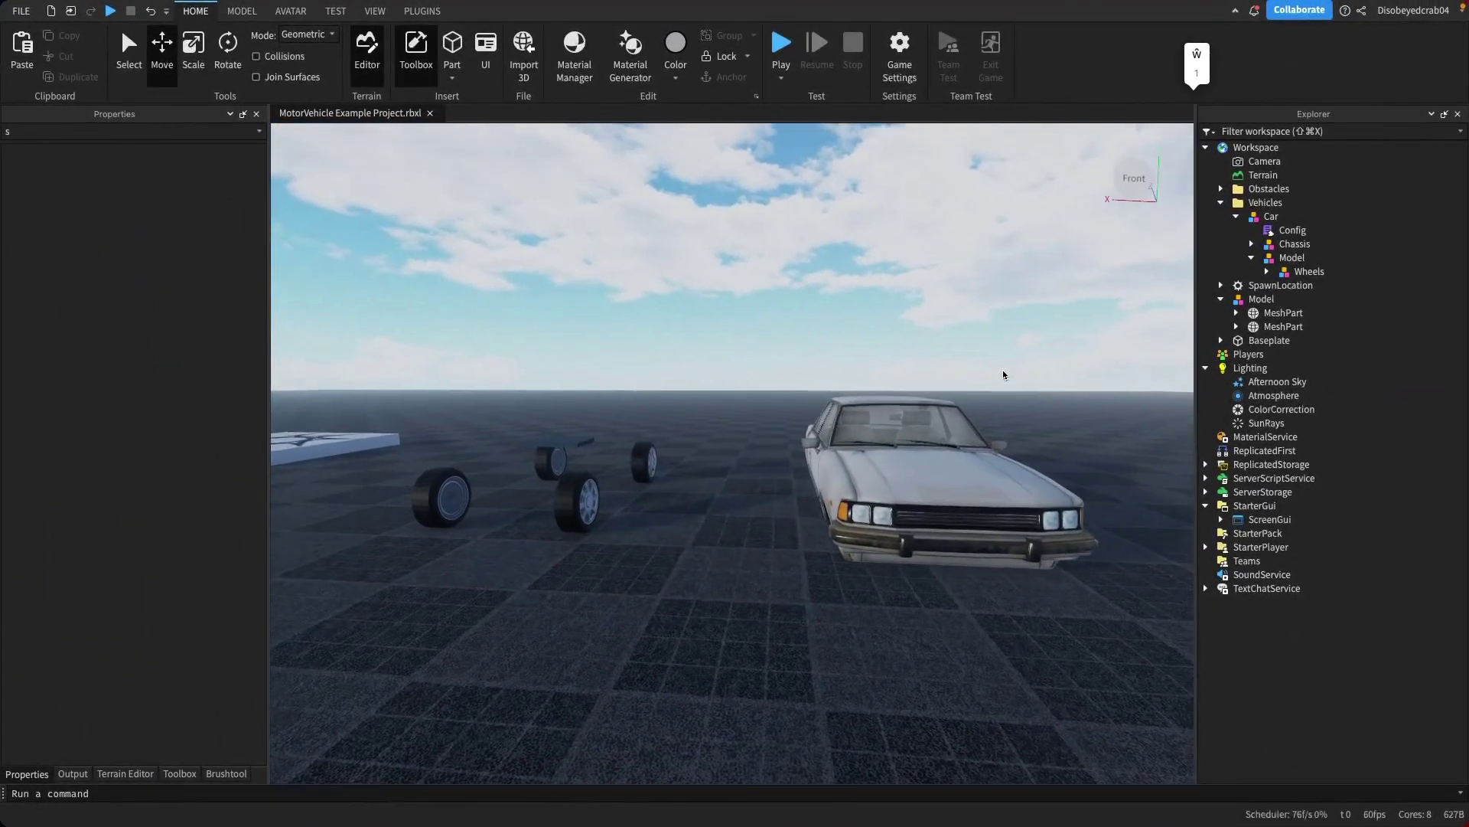
Select both MeshParts of the new sedan model and move them sideways over the car's four wheels
left_click(976, 430)
right_click_drag(1165, 603, 966, 619)
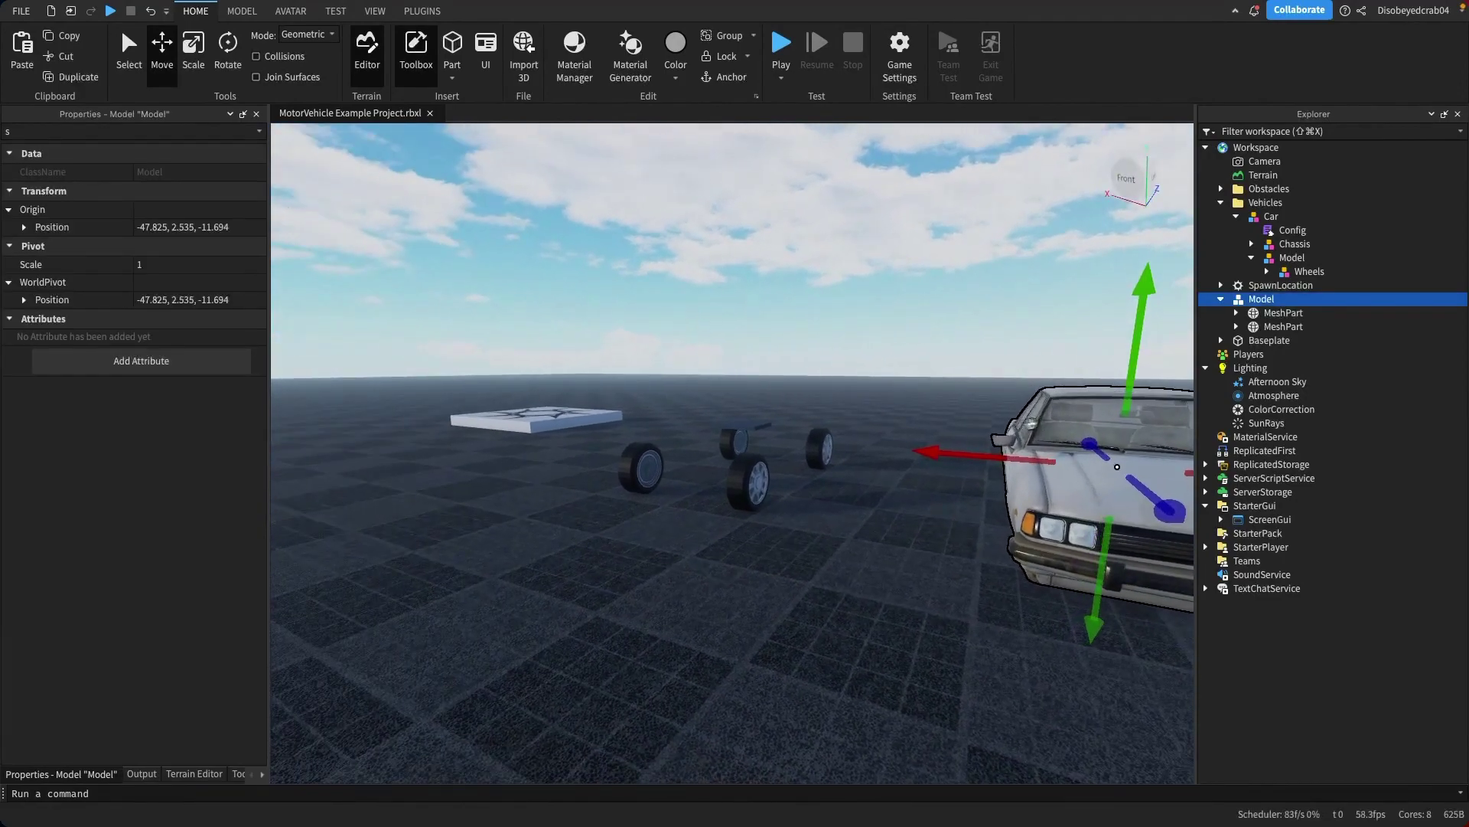
left_click(1284, 312)
left_click(1283, 326, "shift")
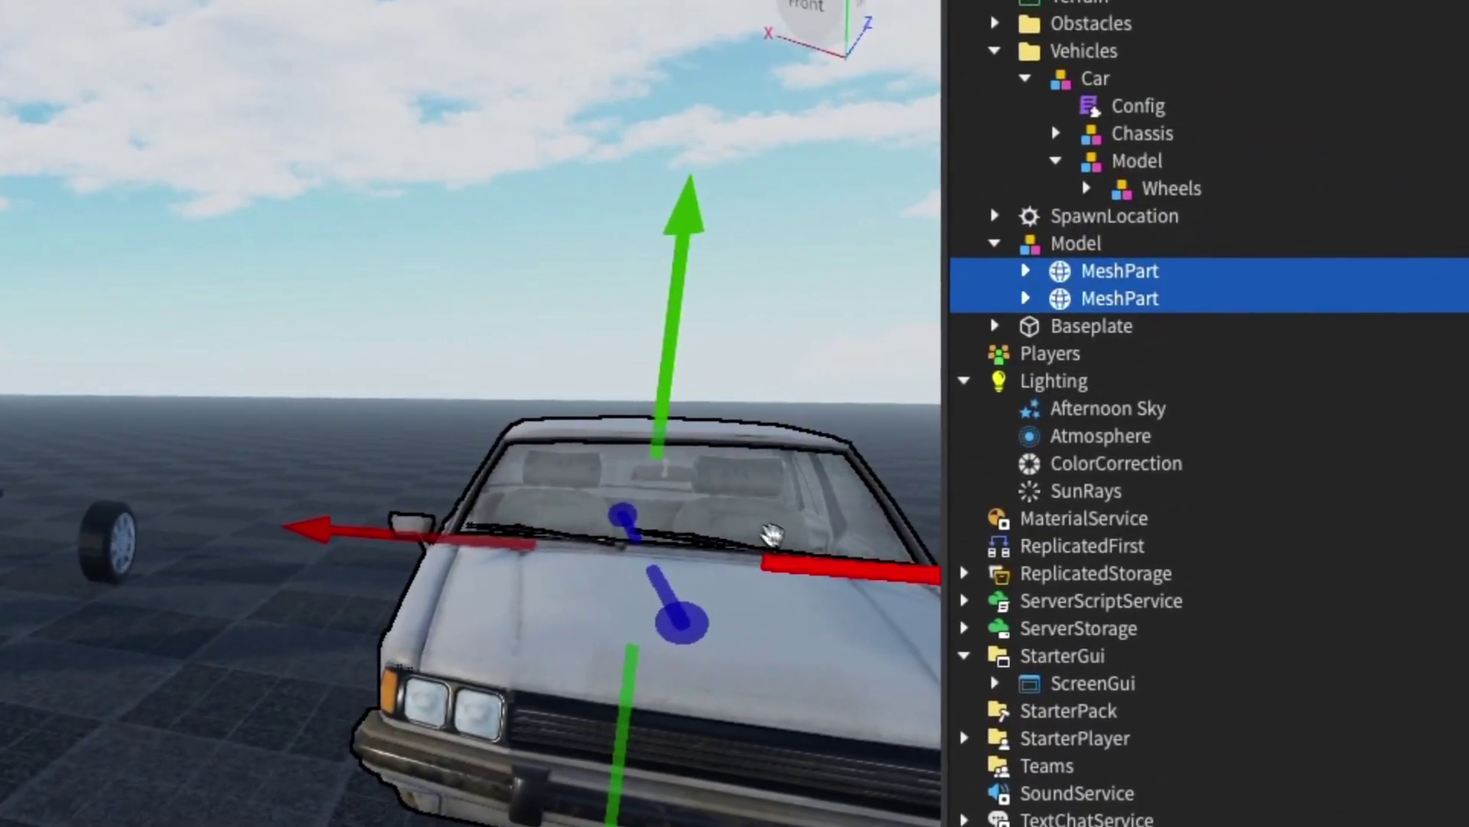
left_click_drag(772, 534, 46, 498)
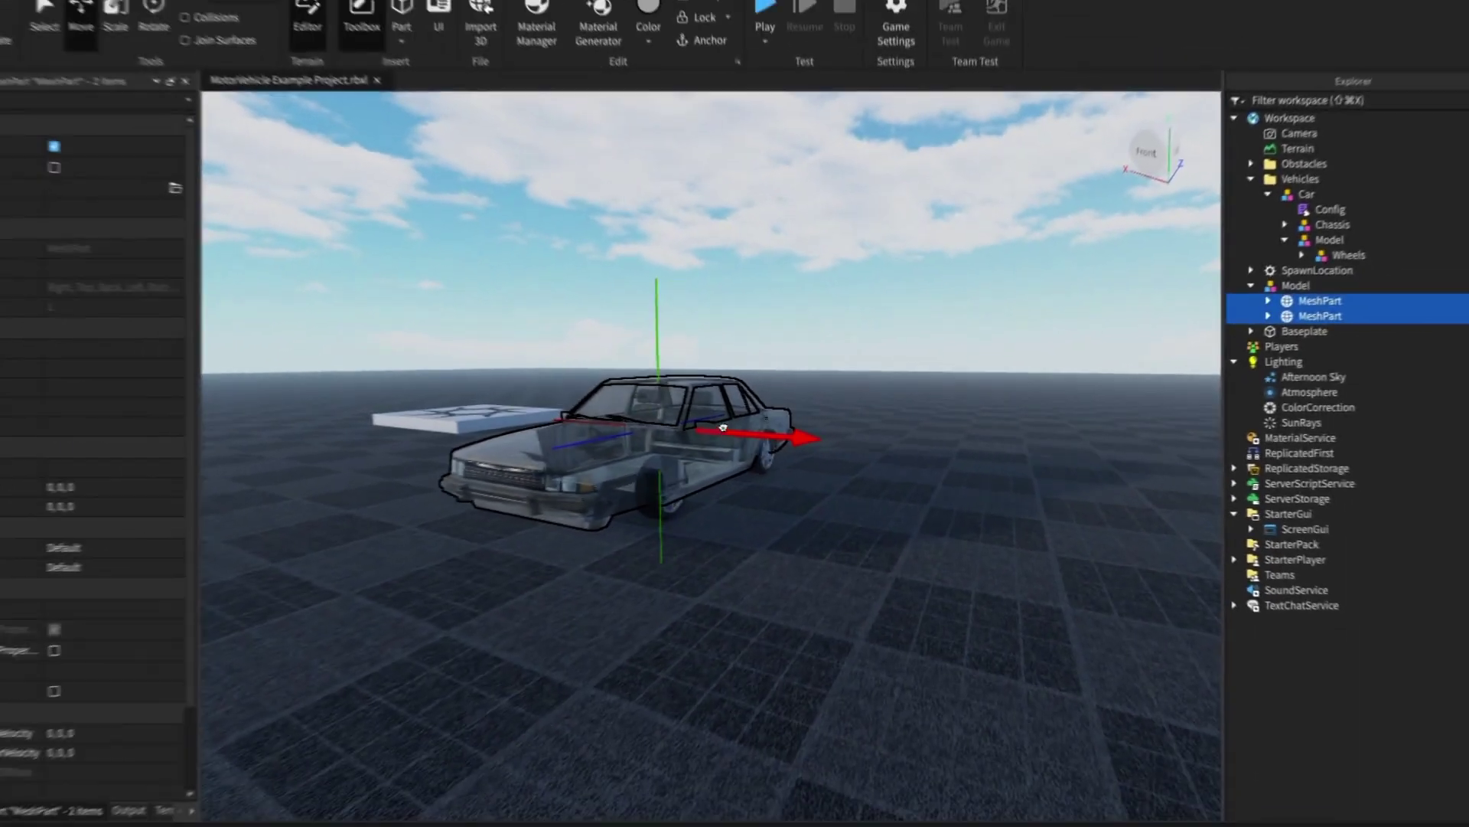
left_click_drag(723, 427, 725, 427)
right_click_drag(726, 428, 739, 430)
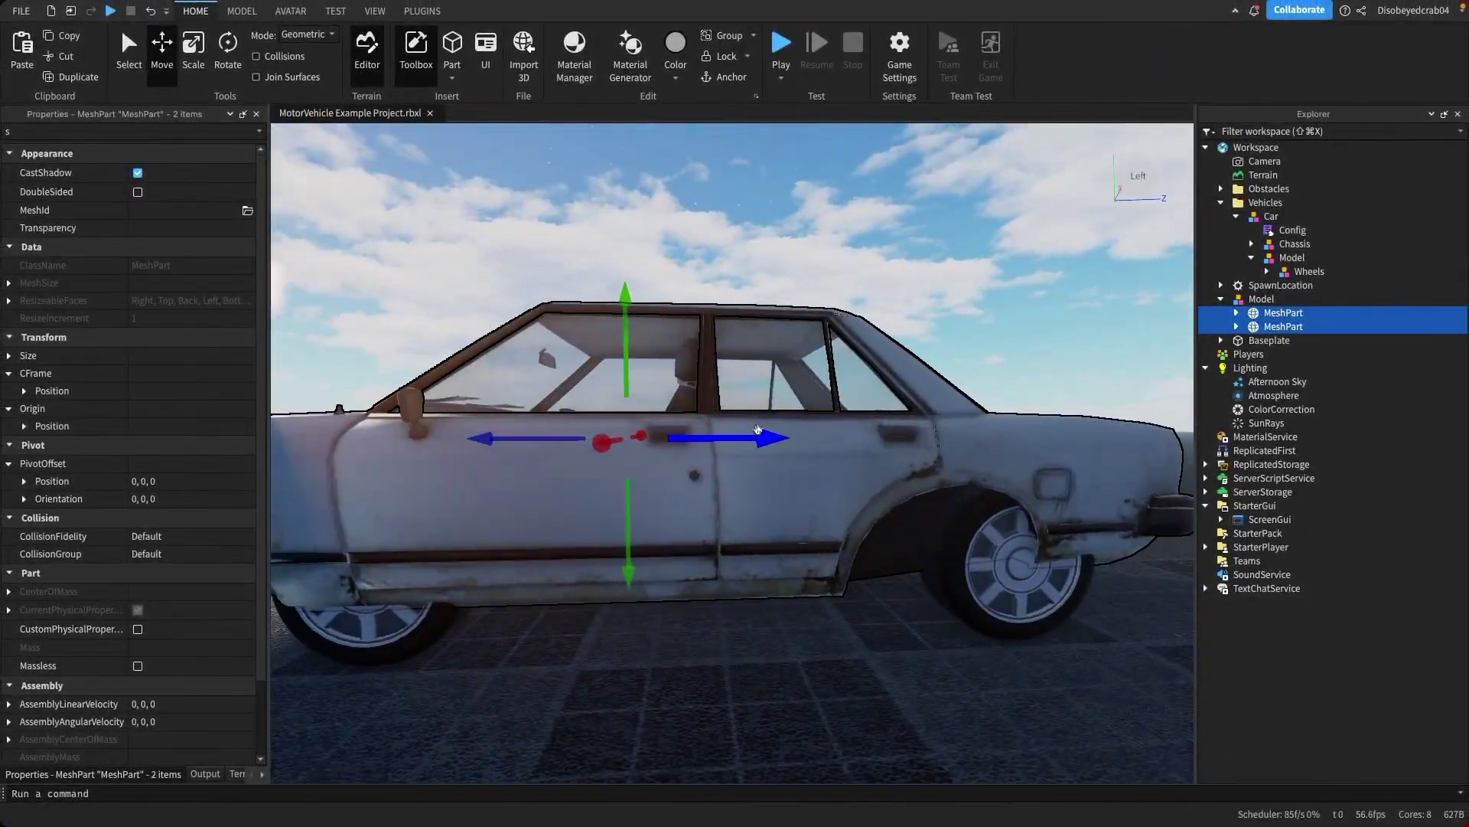
Move the two sedan MeshParts lengthwise to line up the rear wheel arch with the rear wheel
left_click_drag(812, 441, 808, 437)
right_click_drag(808, 438, 809, 442)
scroll(809, 442, "up", 3)
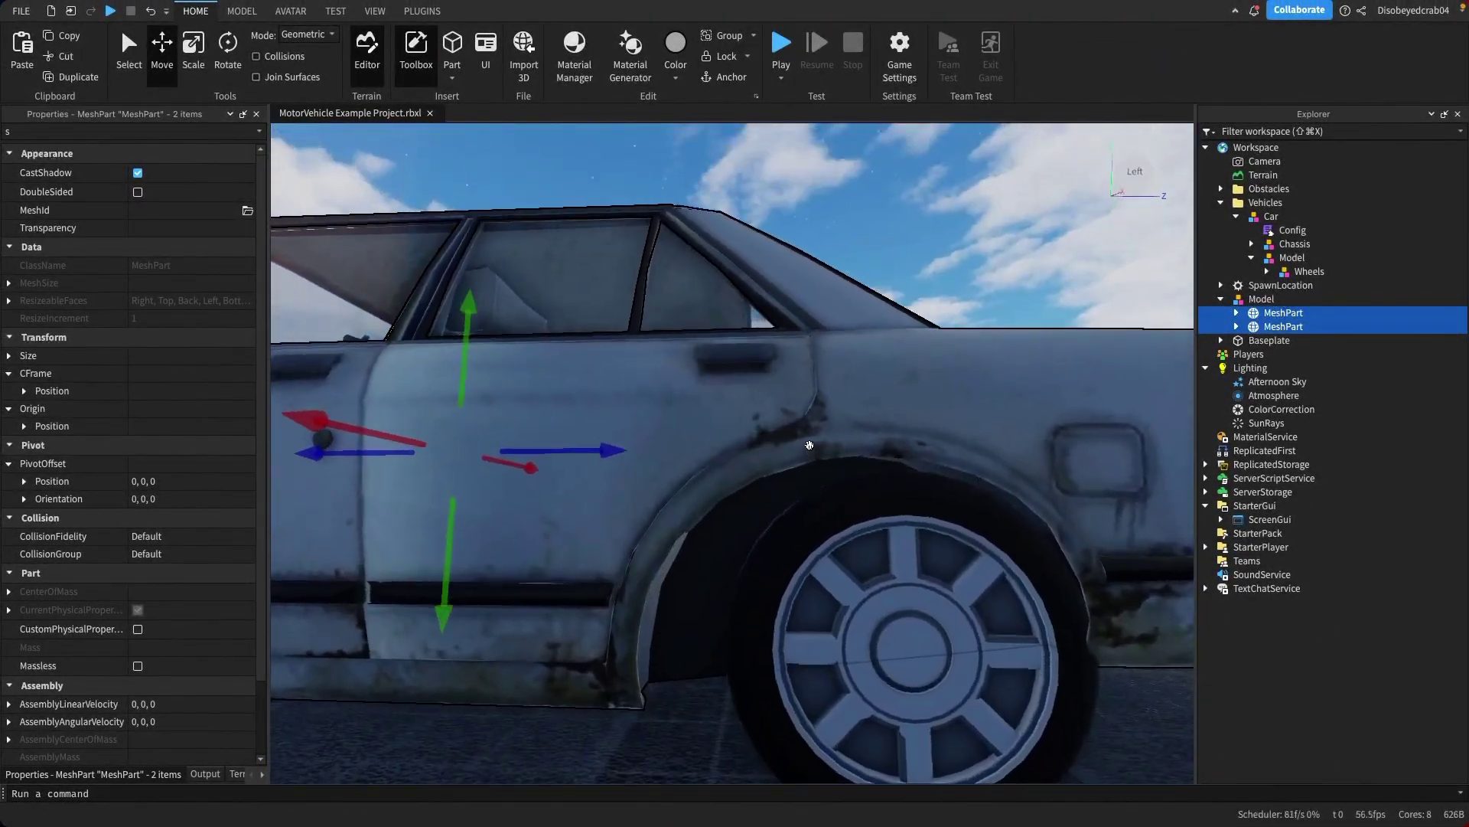
scroll(807, 443, "down", 2)
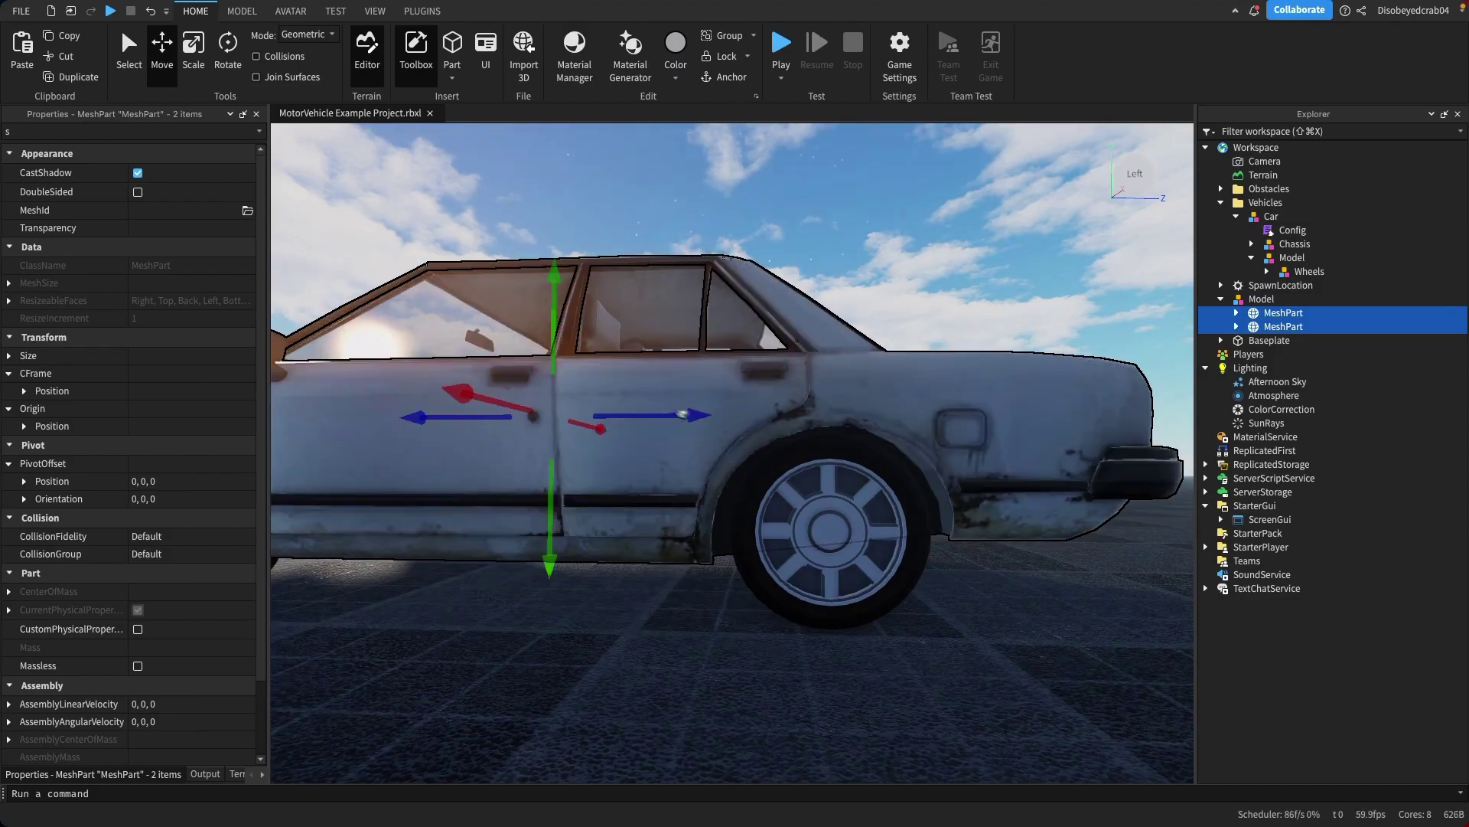
key("d")
right_click_drag(547, 333, 655, 362)
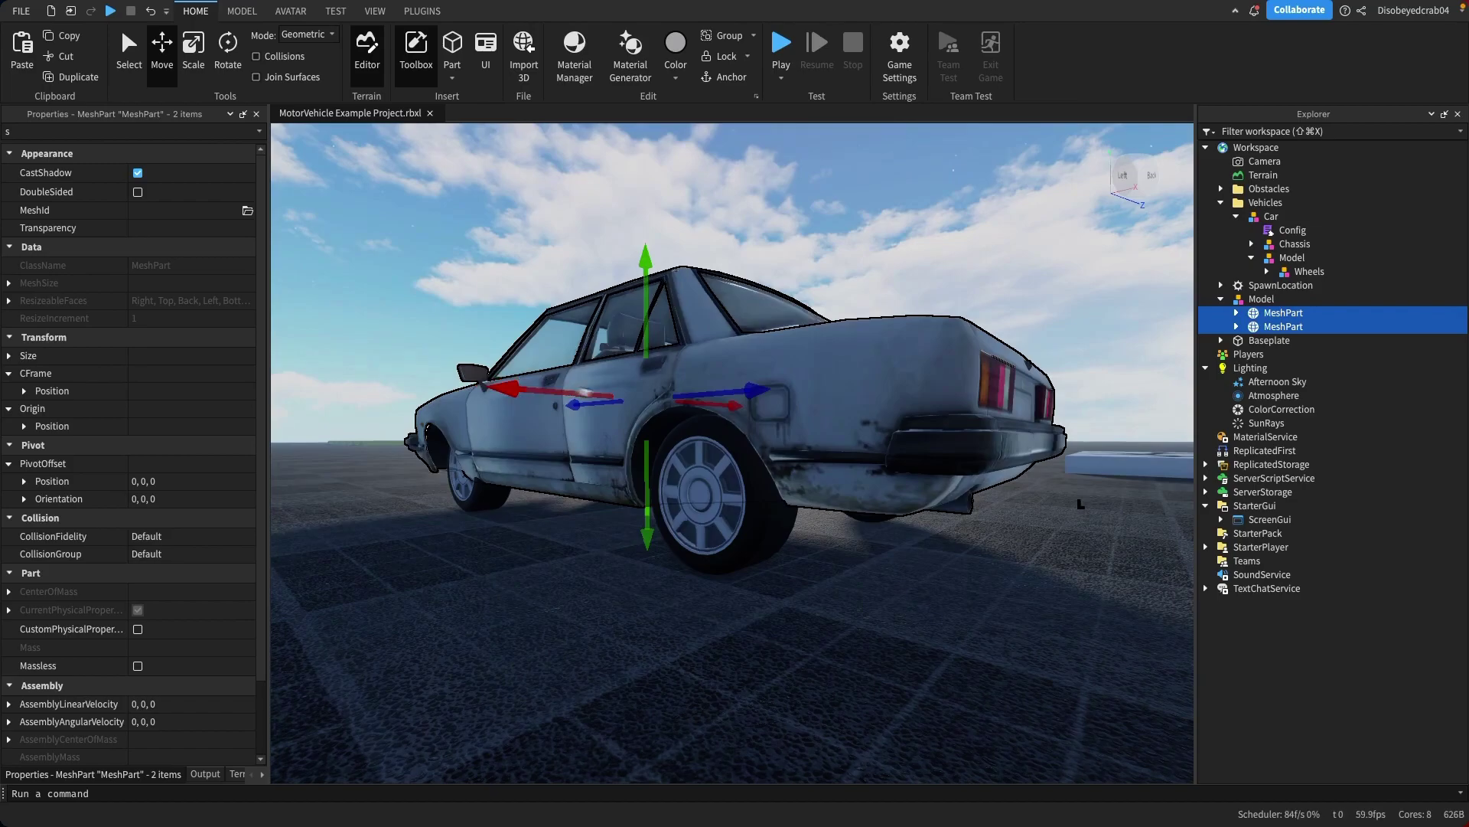
right_click_drag(759, 452, 719, 478)
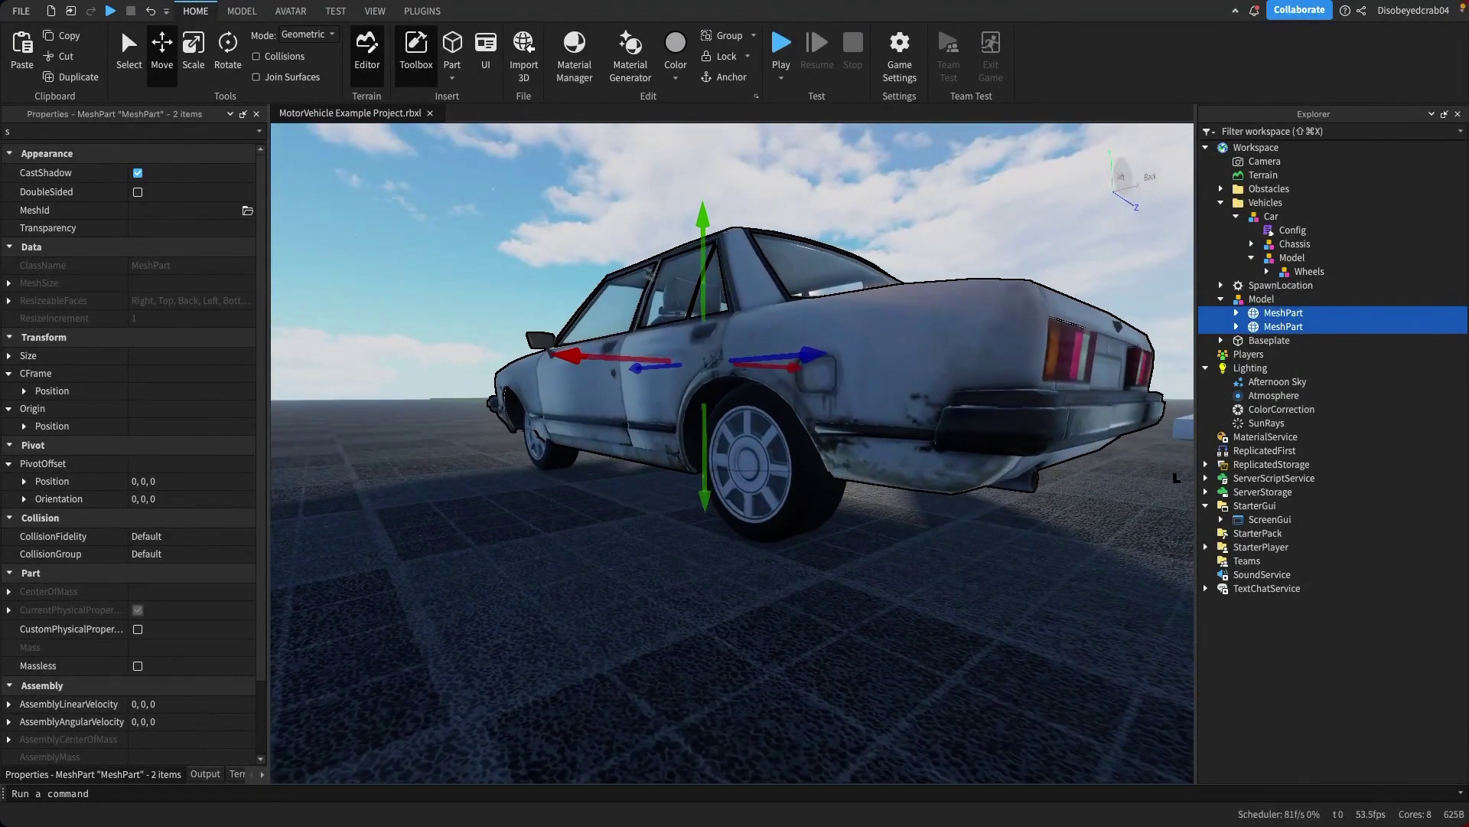
Review the snap-to-grid settings and centre the sedan body sideways between the wheels, judging it from underneath
left_click(243, 13)
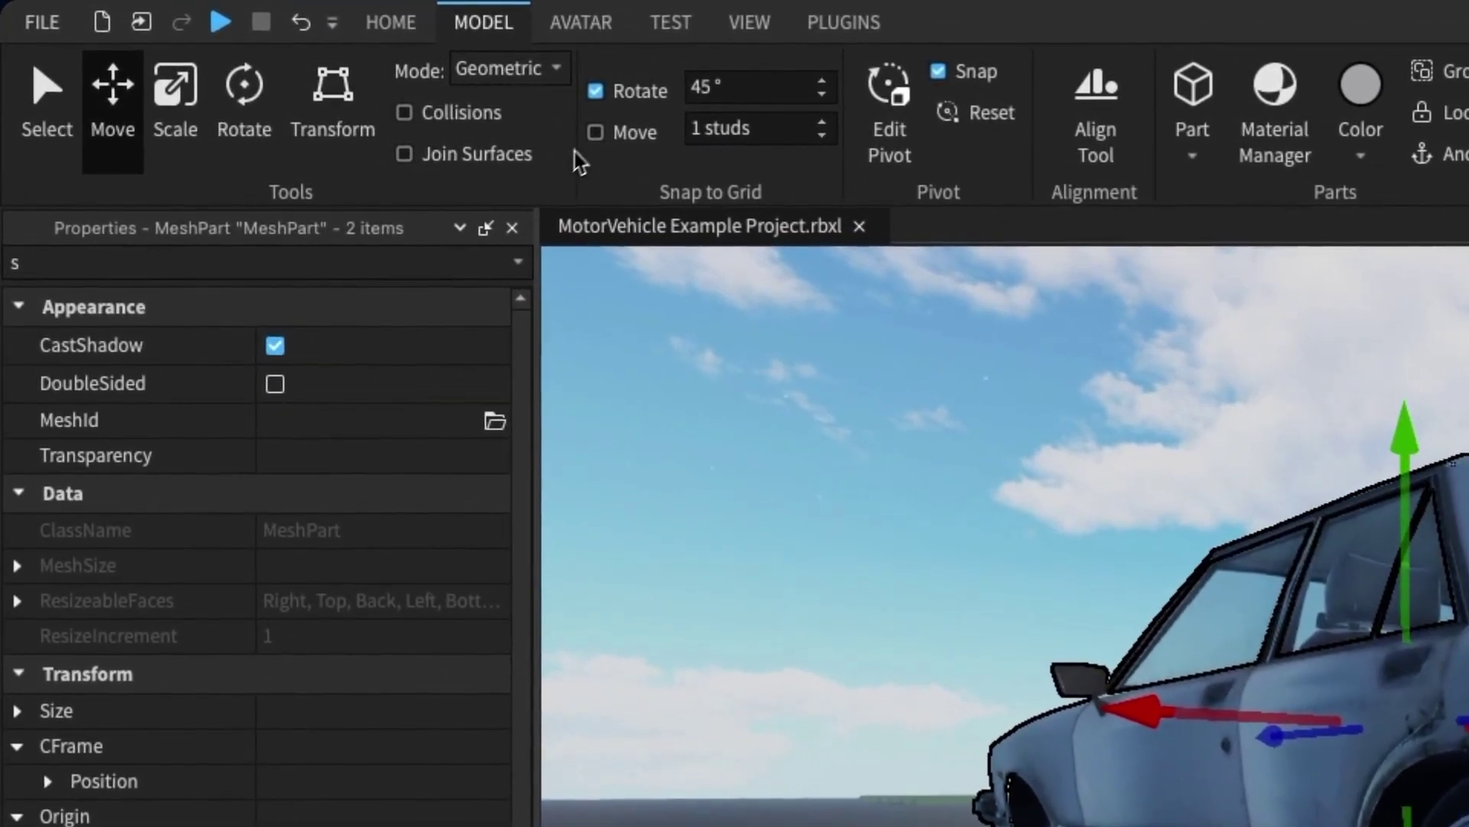
left_click(391, 23)
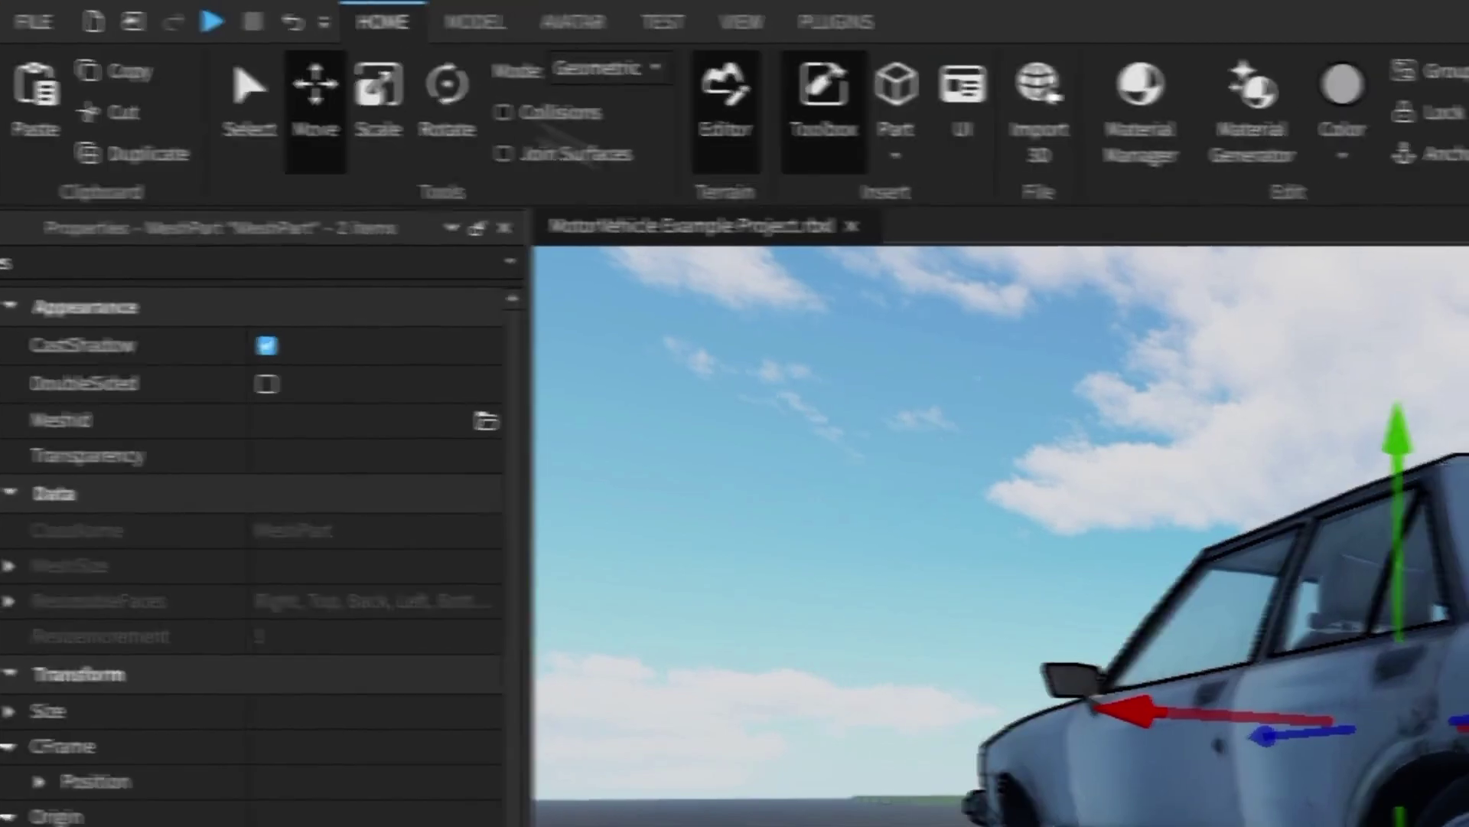
right_click_drag(1006, 379, 1006, 378)
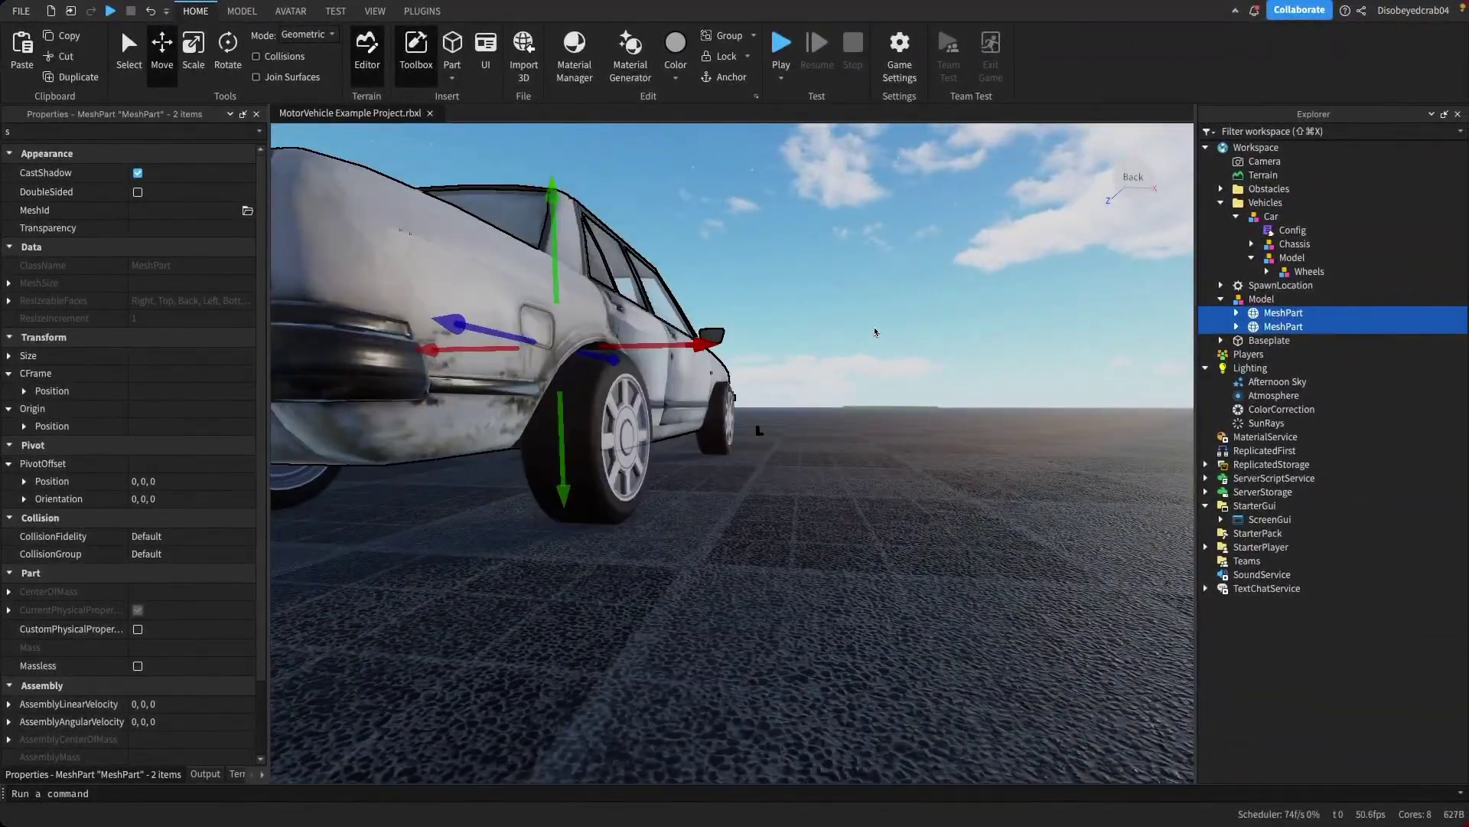
key("s")
right_click_drag(875, 330, 841, 364)
key("a")
key("q")
key("w")
key("s")
left_click_drag(857, 600, 874, 600)
key("d")
key("a")
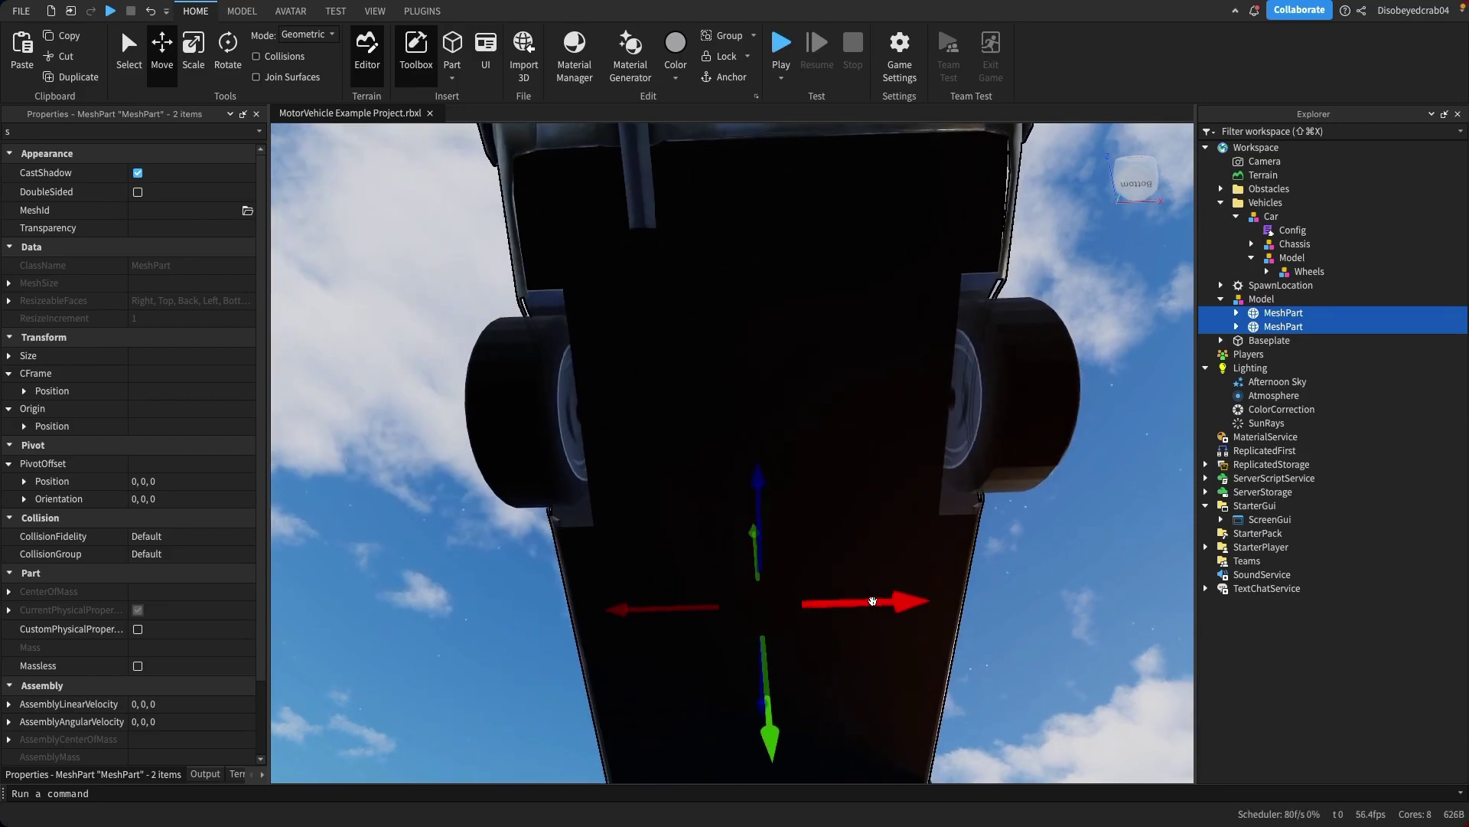
Fine-tune the sedan body's height over the wheels, check the fit at the front wheel and deselect it
right_click_drag(872, 600, 885, 554)
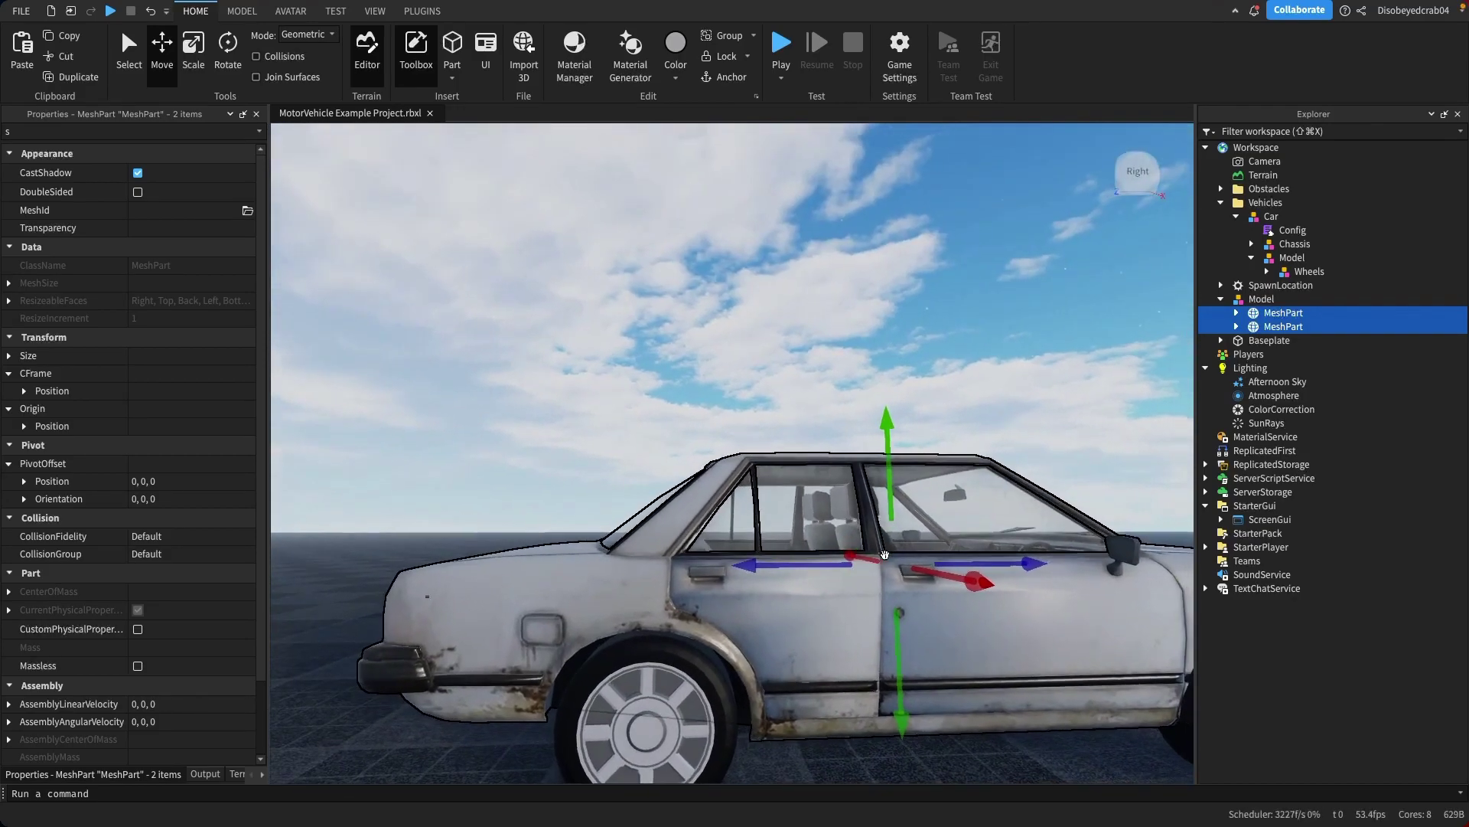
middle_click_drag(885, 554, 887, 360)
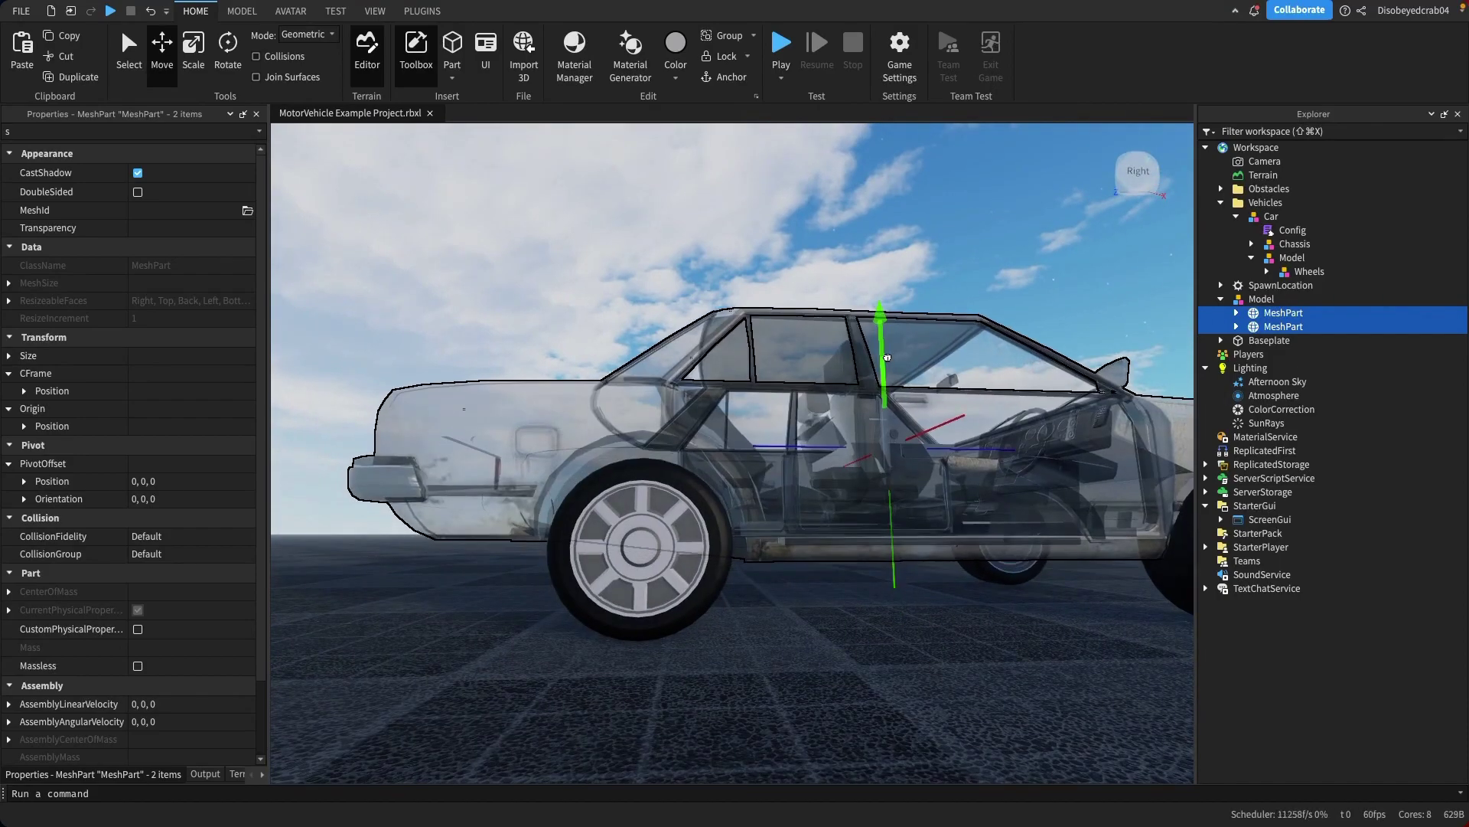
left_click_drag(887, 357, 886, 353)
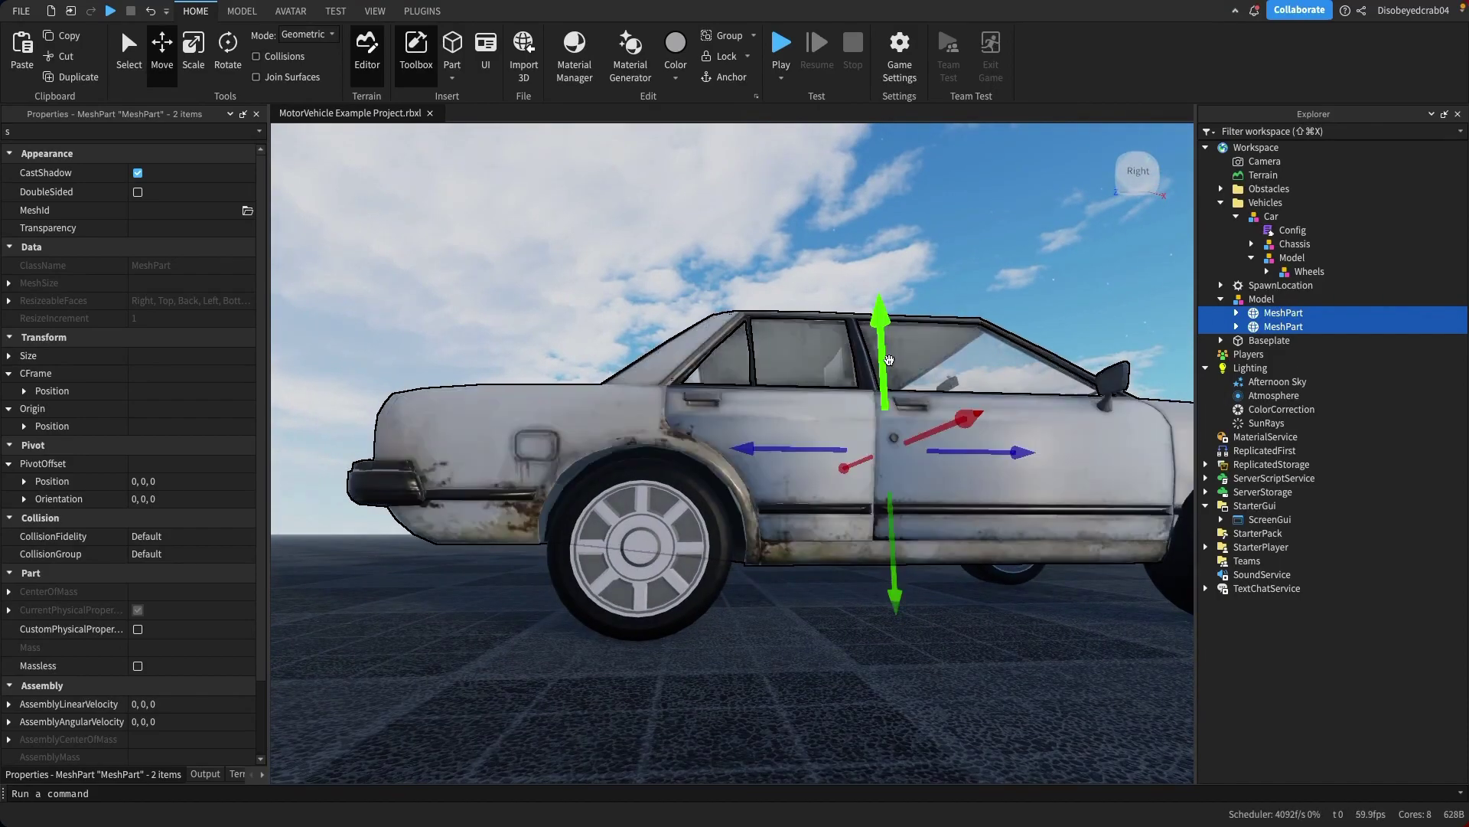
key("d")
right_click_drag(1119, 565, 1109, 565)
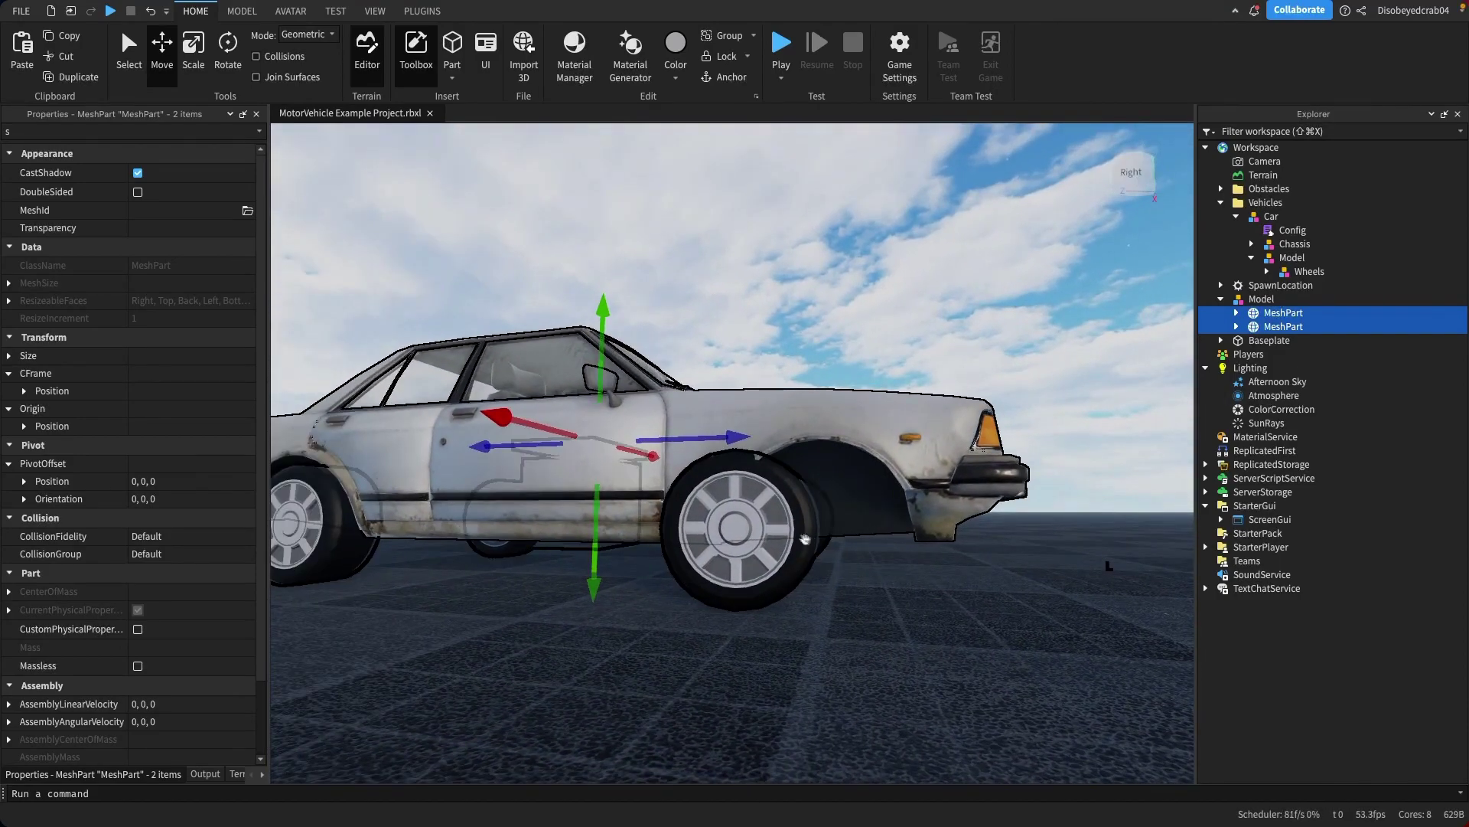
right_click_drag(799, 537, 800, 537)
left_click(918, 539)
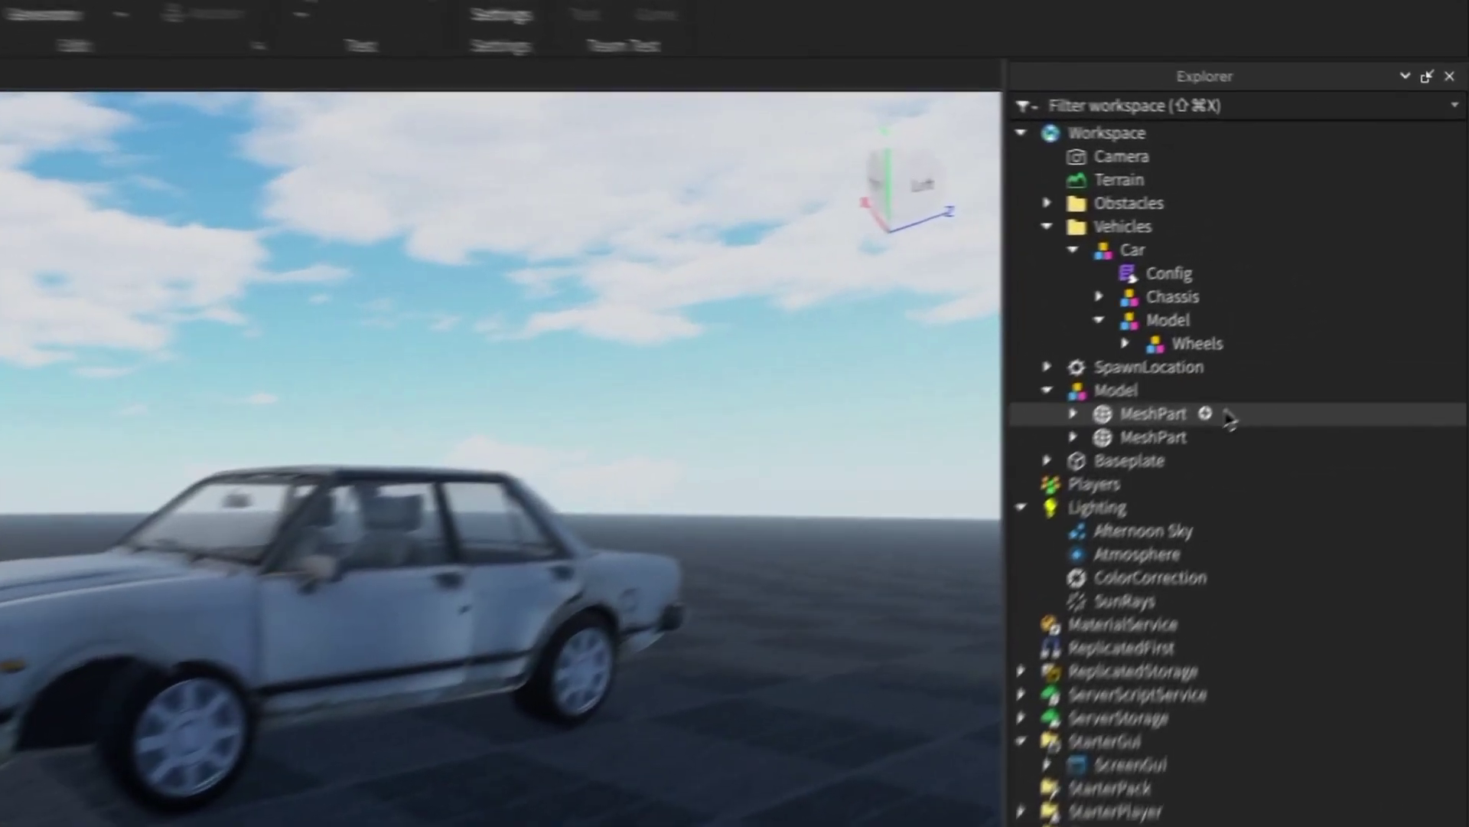
Move both sedan MeshParts into the Model inside the Car, alongside Wheels
left_click(1284, 312)
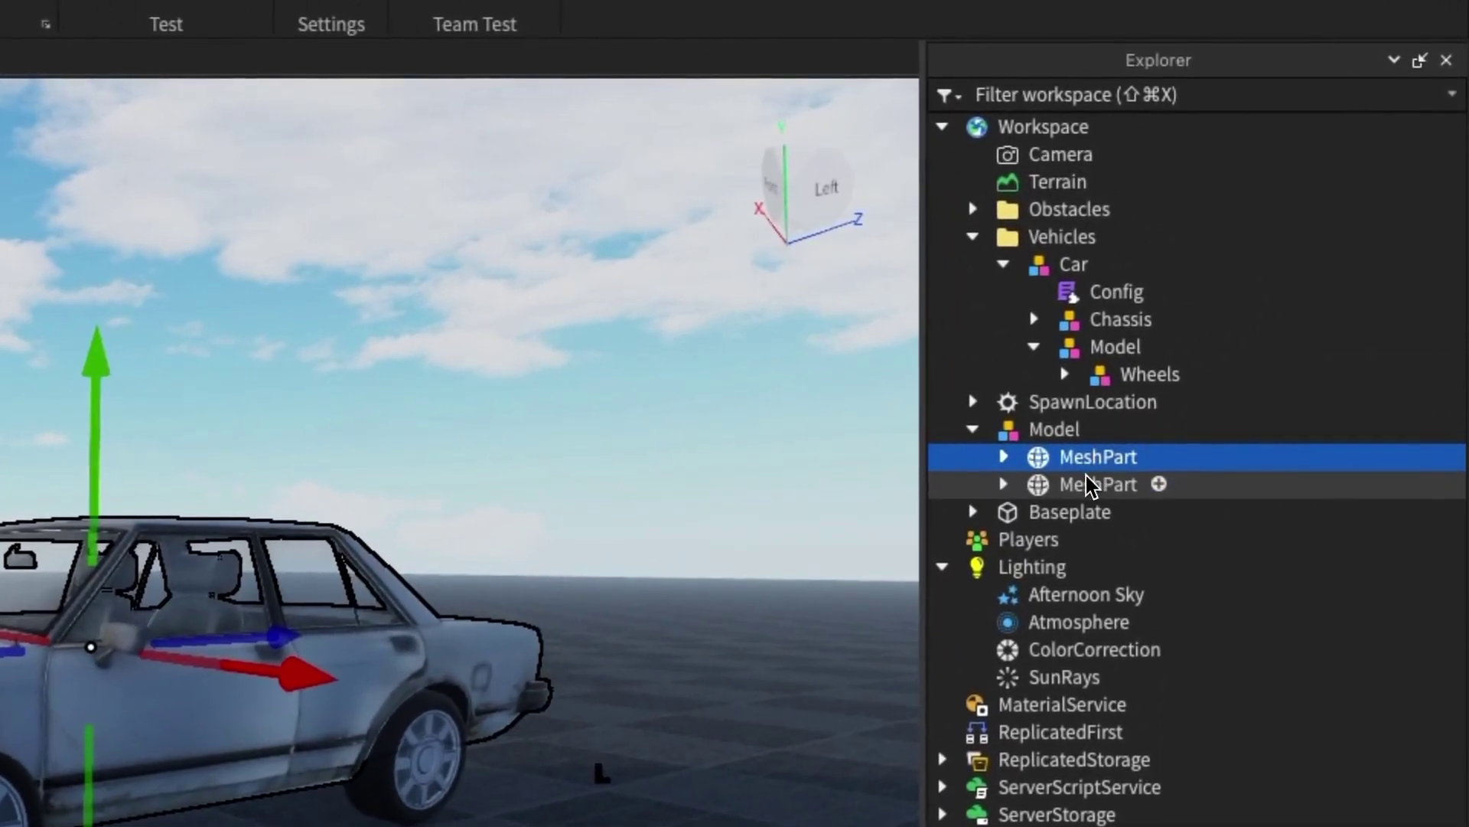
left_click(1091, 484, "shift")
left_click_drag(1070, 475, 1122, 136)
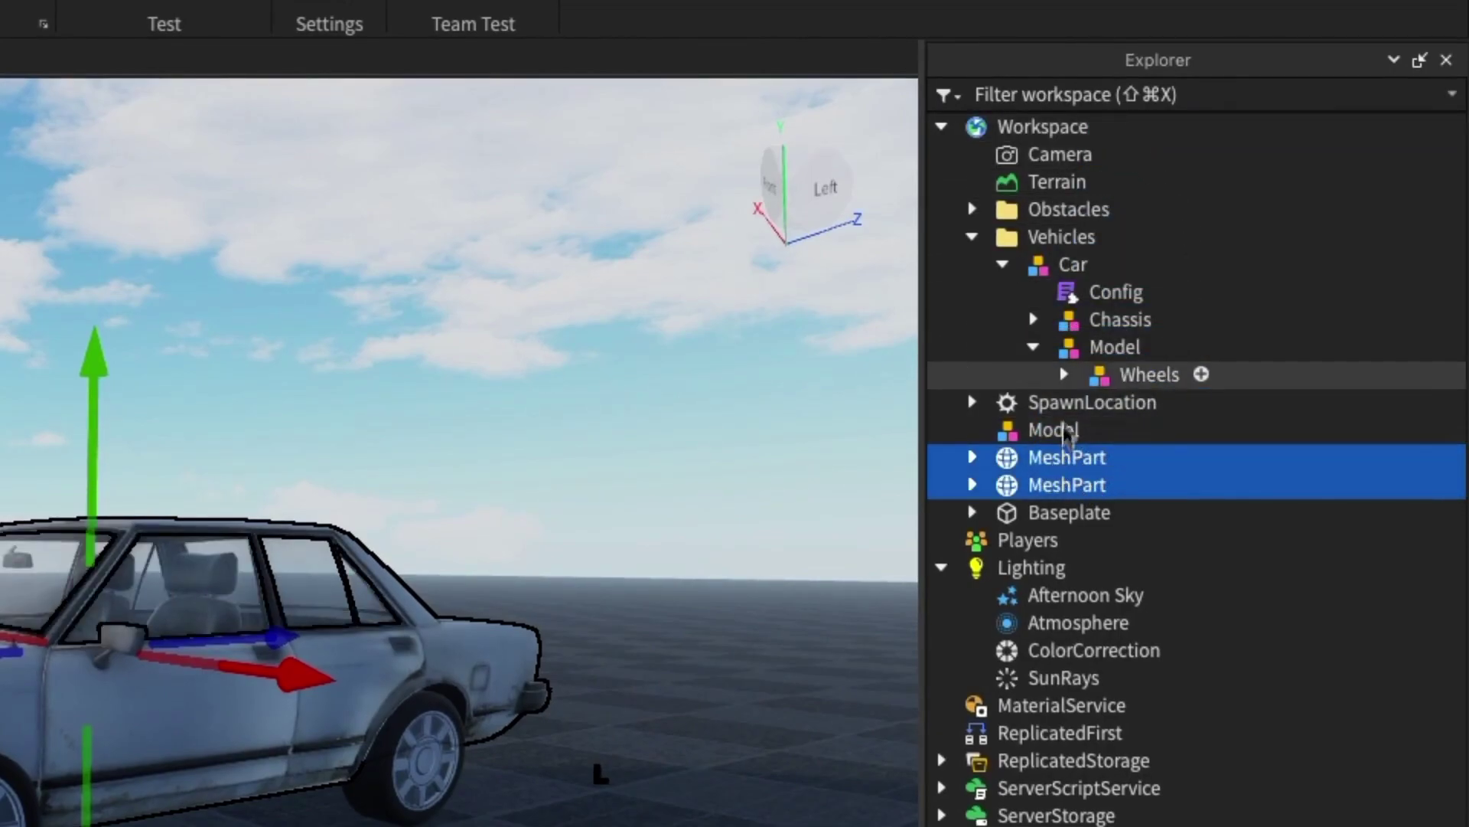
left_click_drag(1056, 468, 1161, 348)
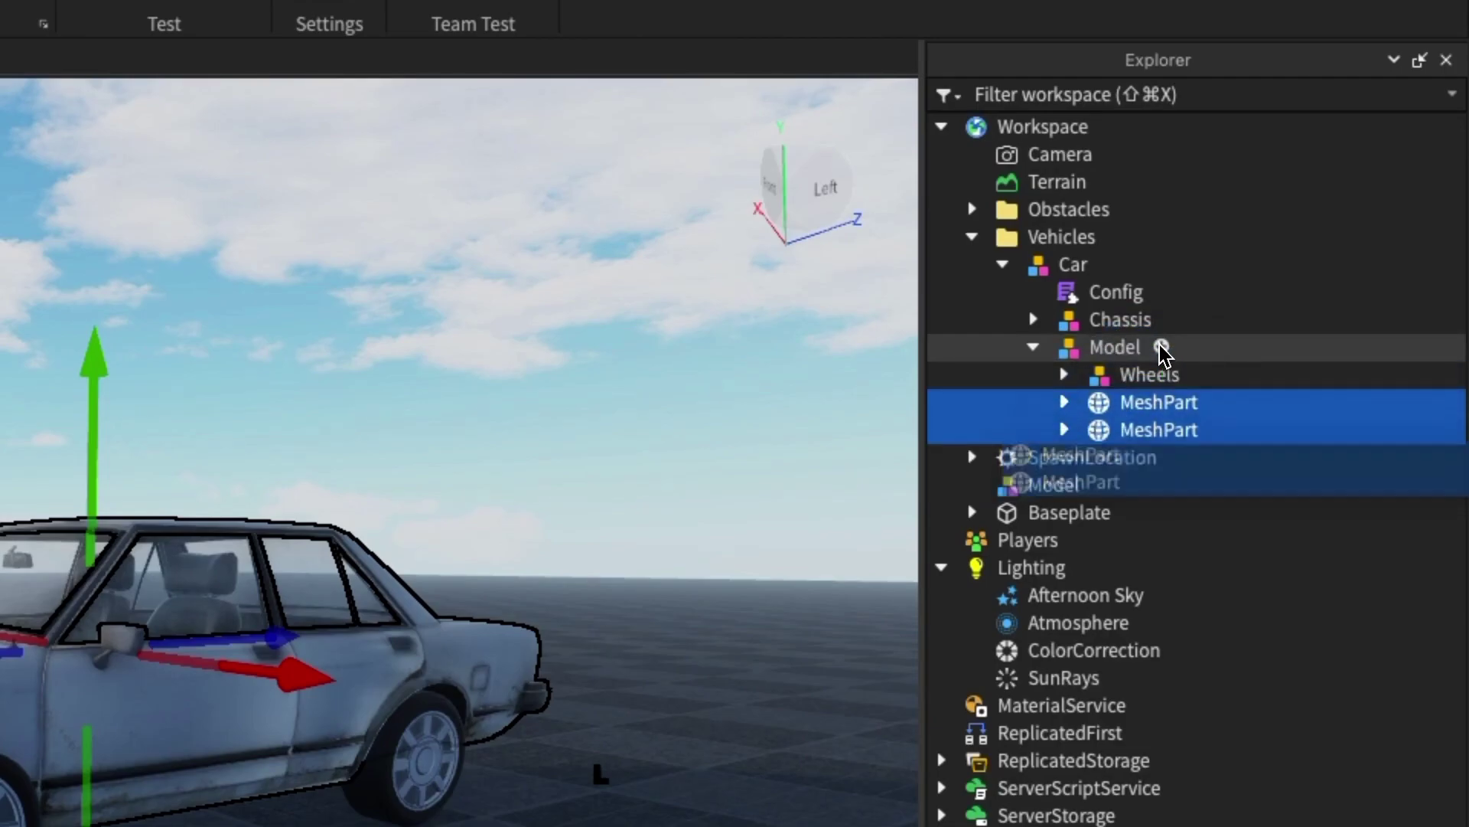
Expand both sedan MeshParts inside the Model and add a WeldConstraint to the first one
left_click(1104, 435)
left_click(1065, 402)
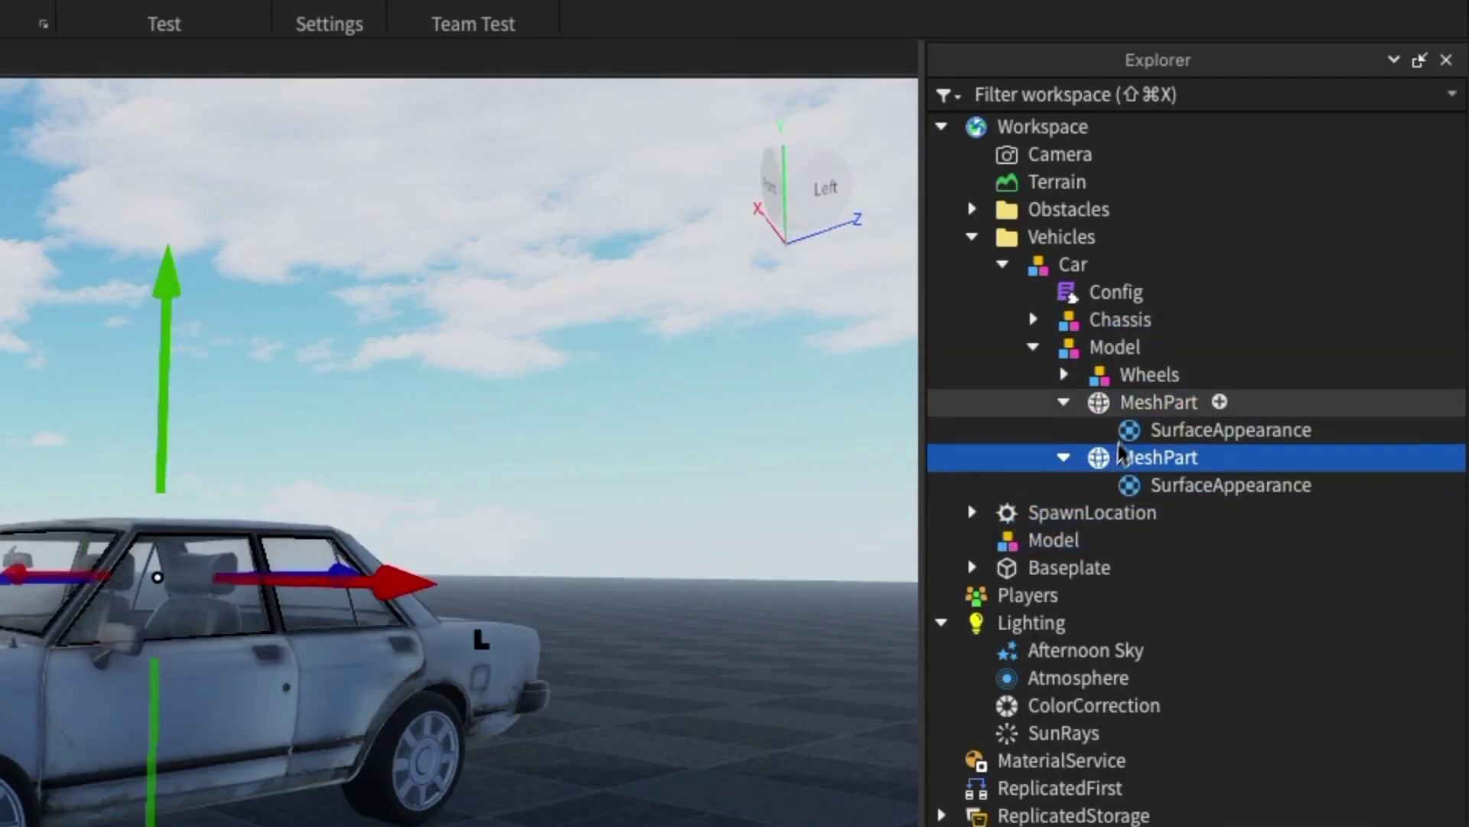
left_click(1138, 405)
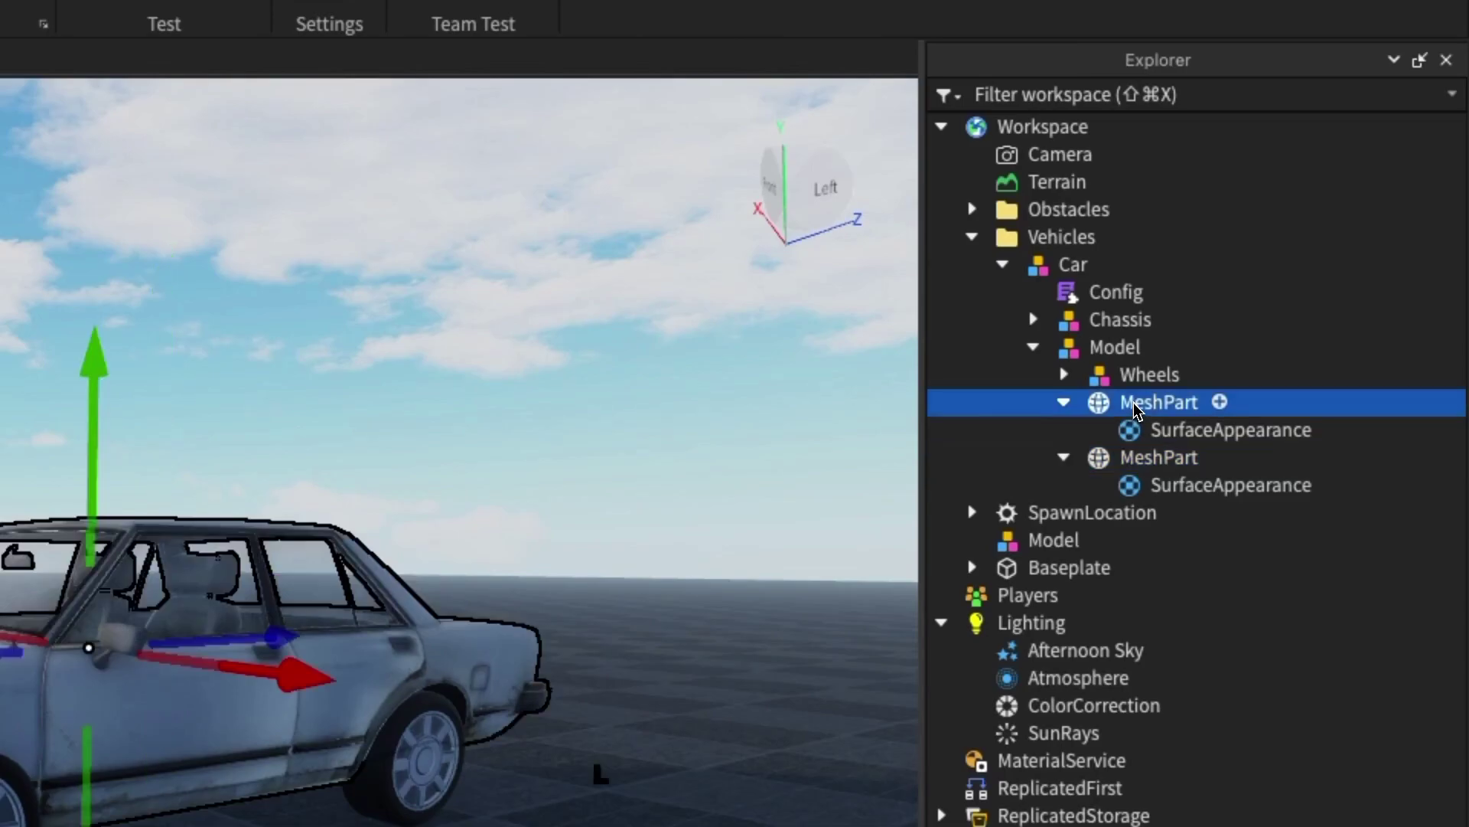
left_click(1220, 403)
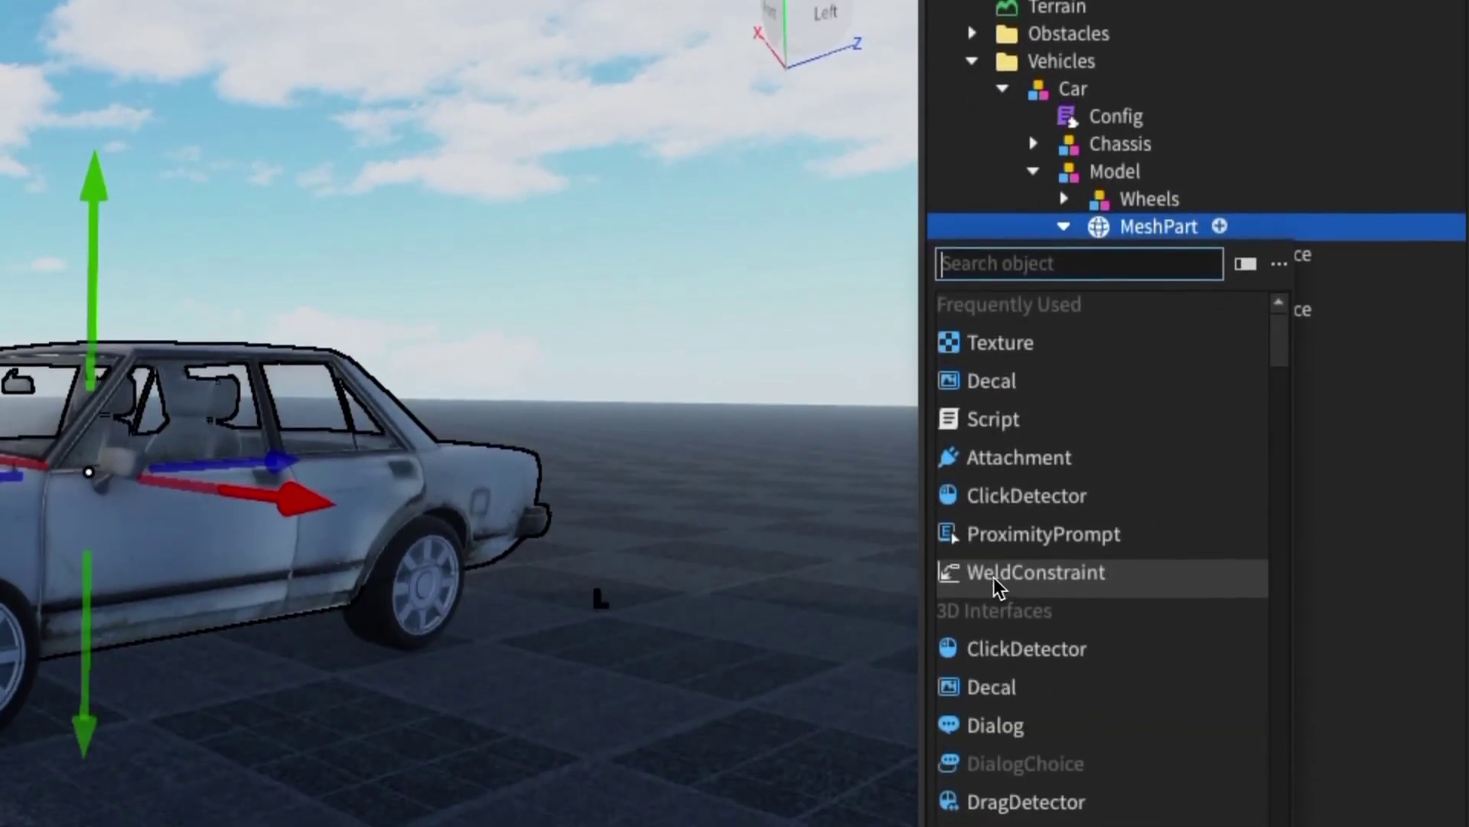
left_click(1148, 749)
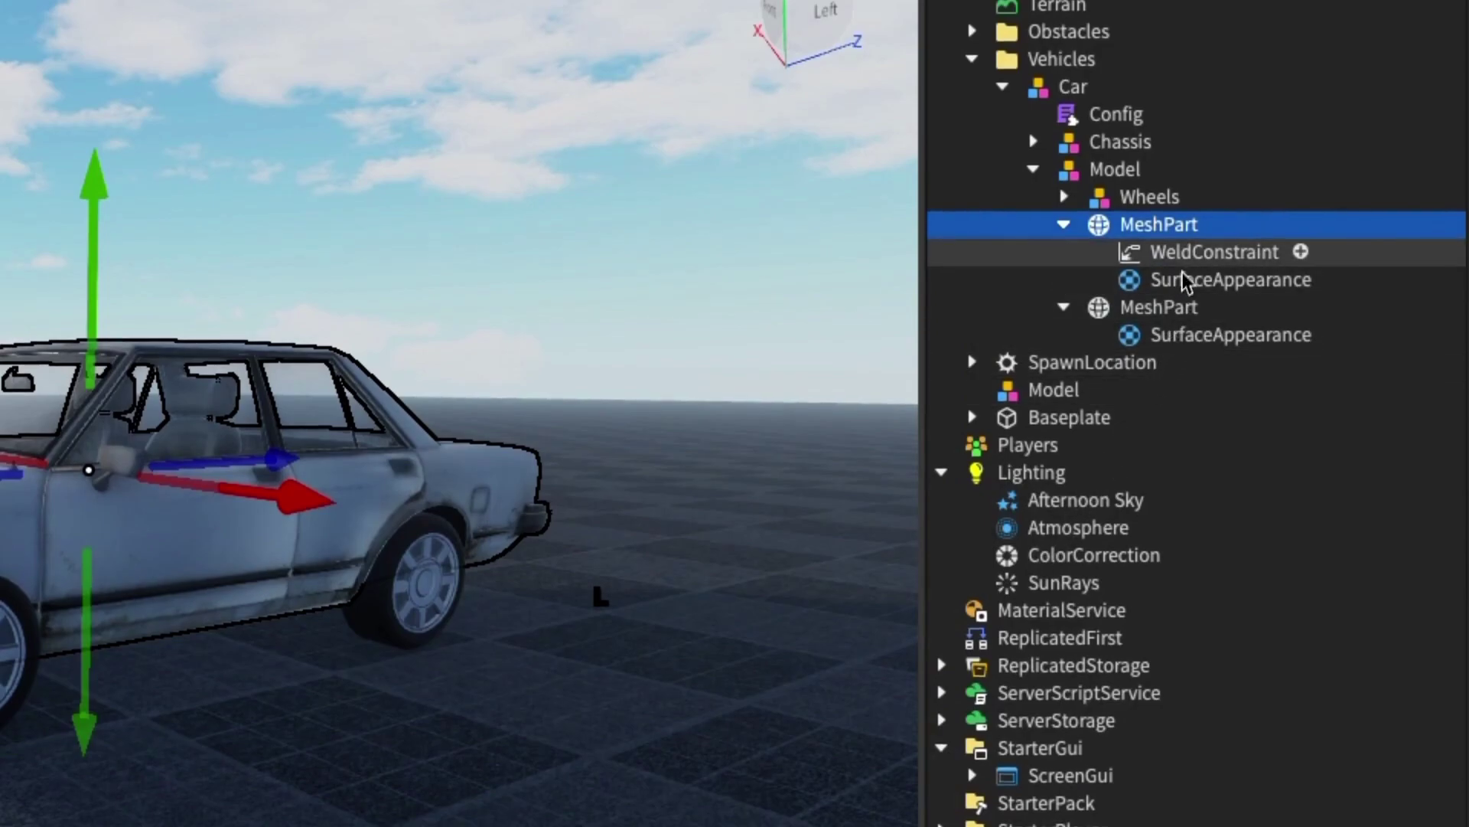
Duplicate the MeshPart's WeldConstraint and set the copy's Part1 to the chassis Platform
left_click(1194, 253)
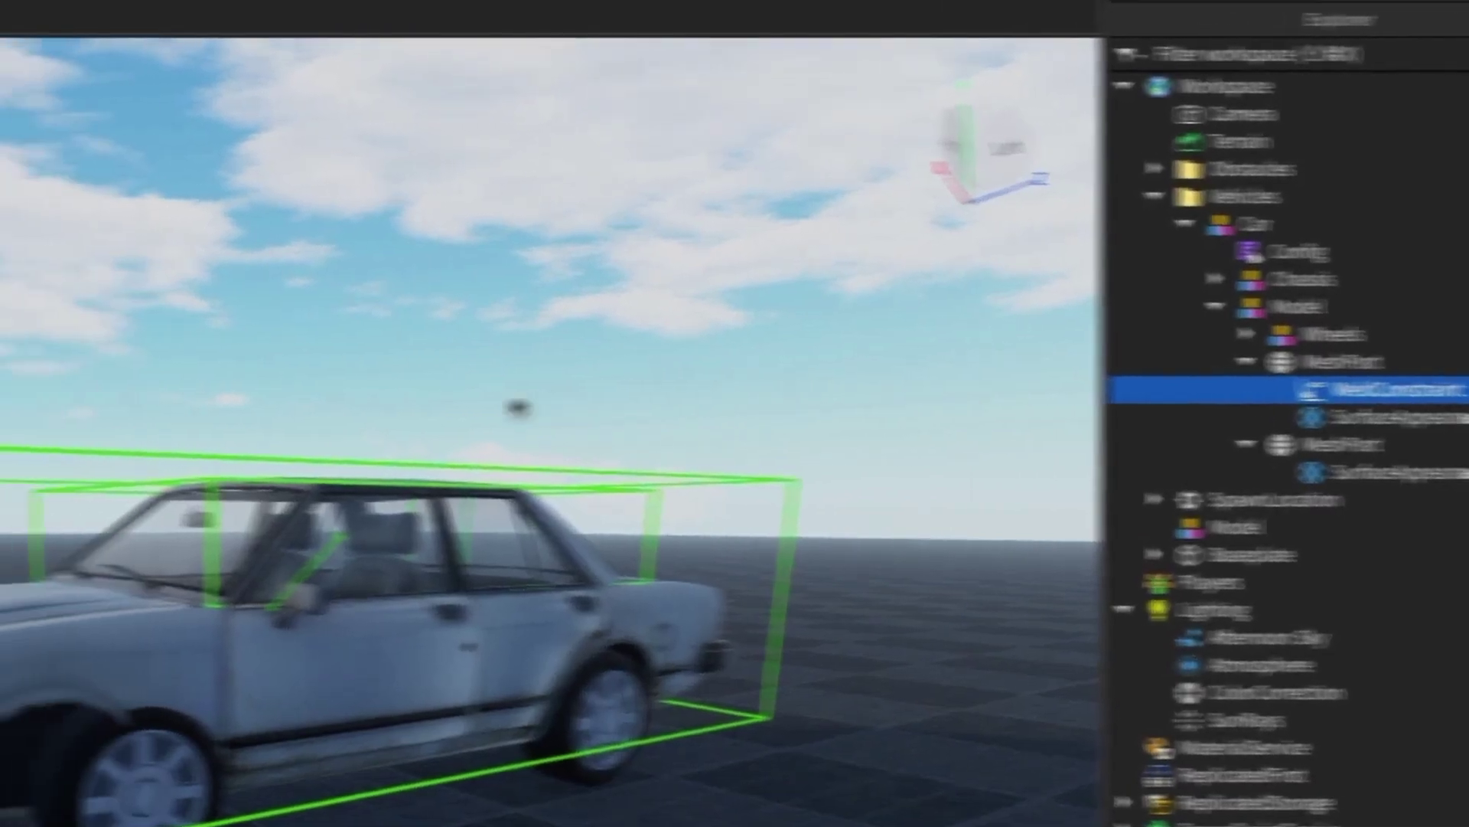
key("super+d")
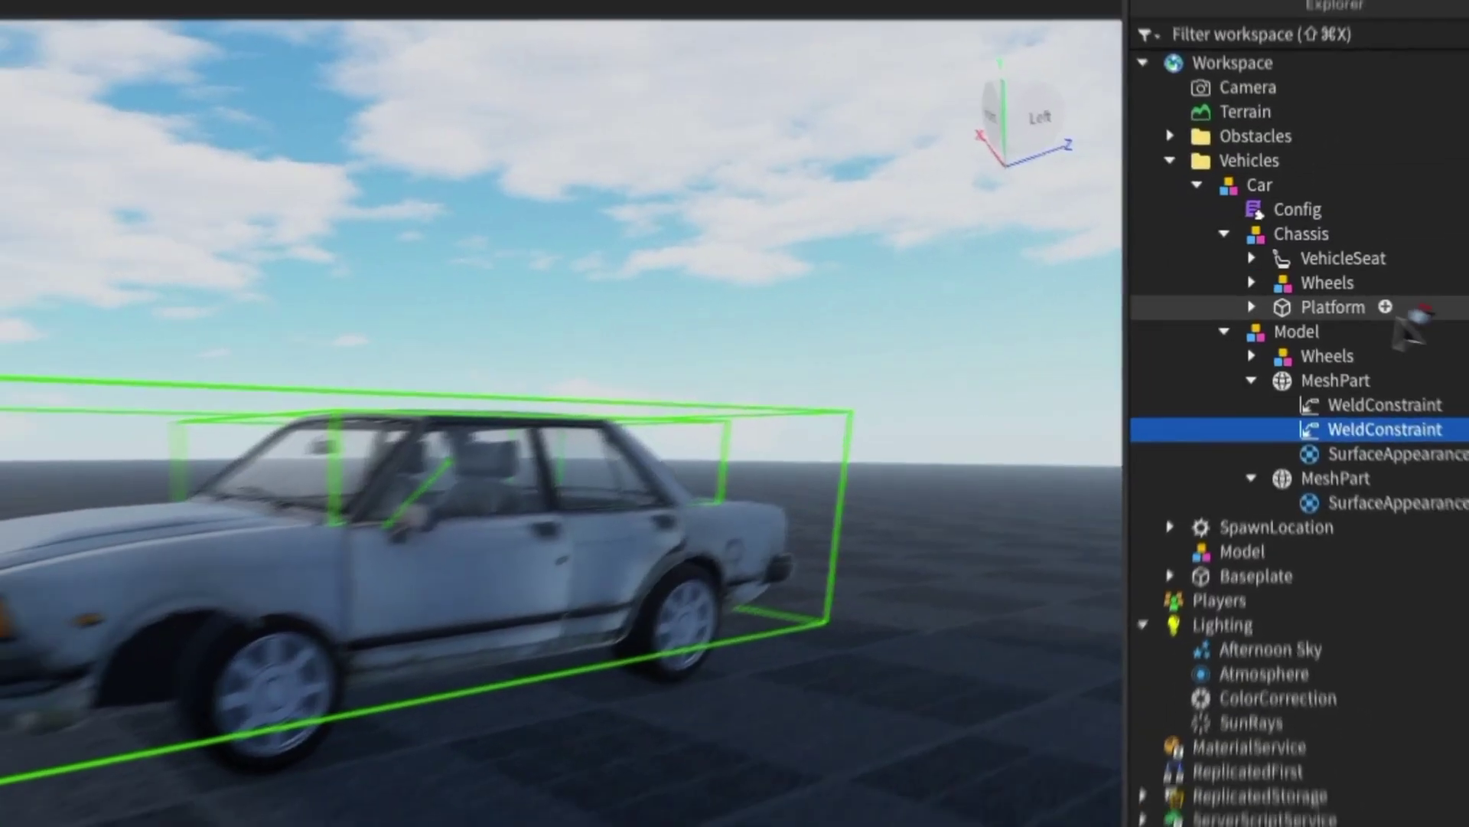
right_click_drag(536, 521, 608, 521)
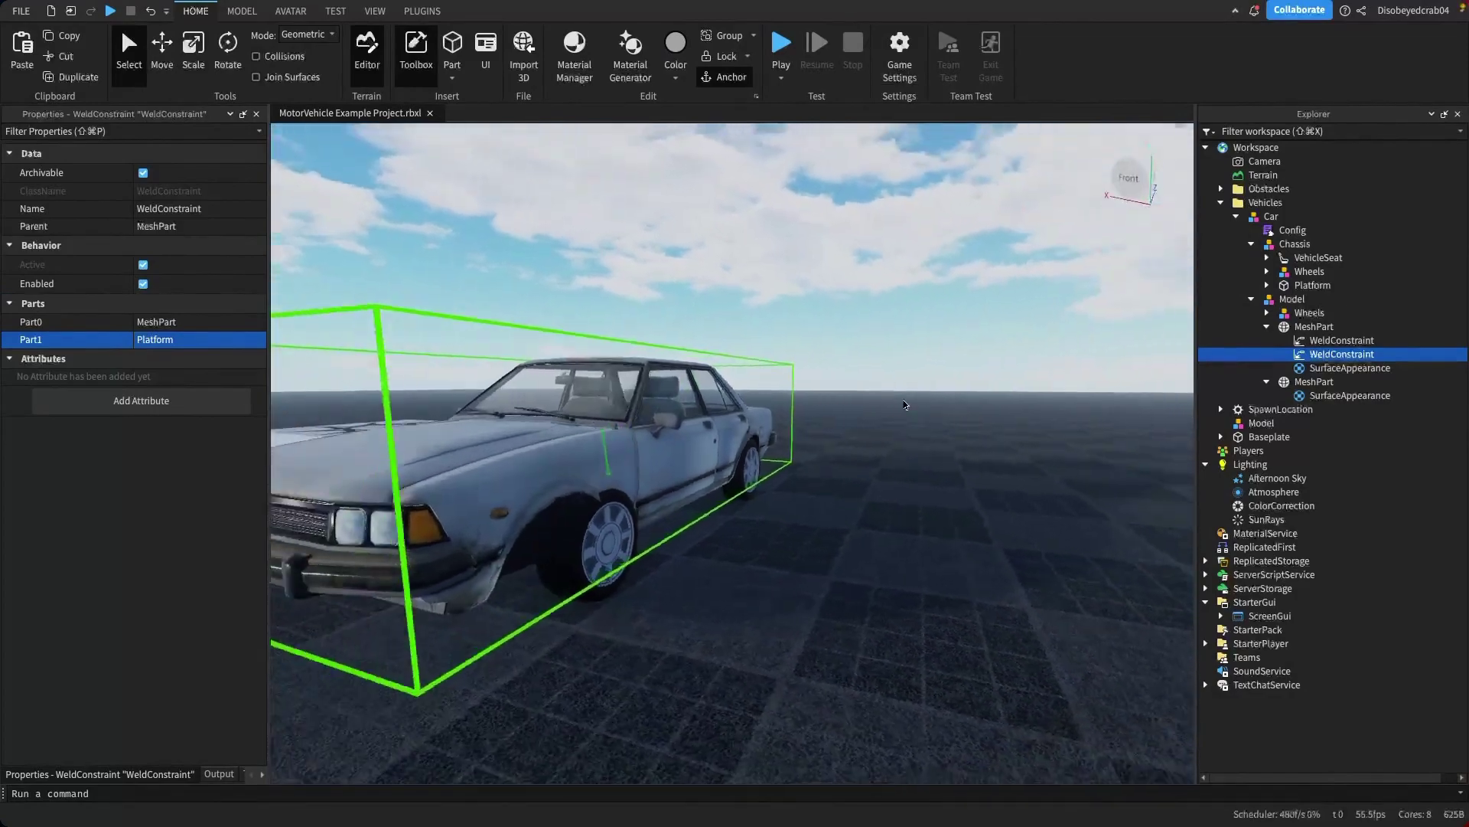
Examine the sedan body from the front and the side, checking how the front wheel sits in its arch
key("a")
key("w")
right_click_drag(904, 405, 909, 477)
key("s")
key("d")
key("w")
scroll(909, 477, "down", 5)
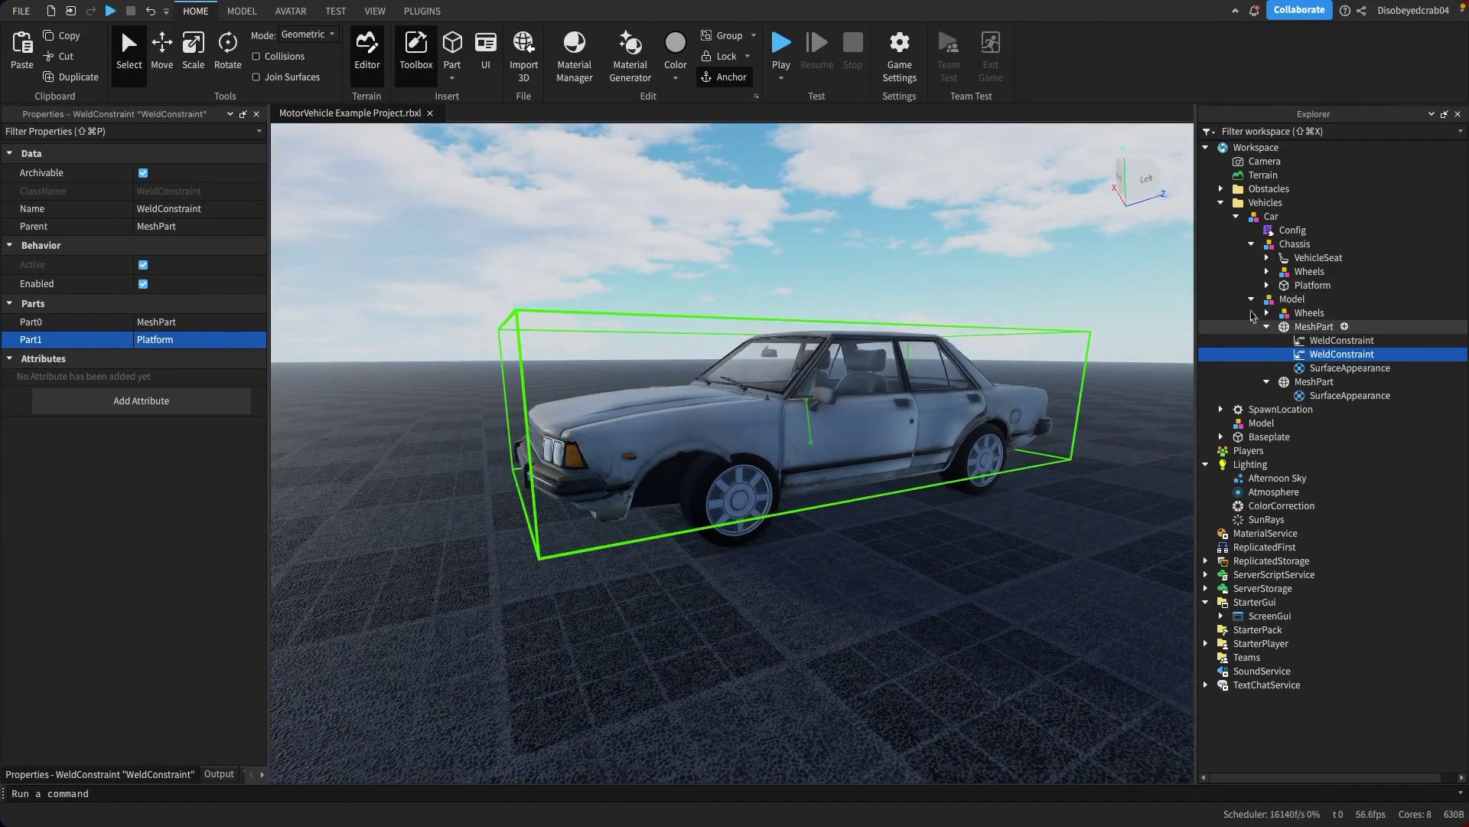
Collapse the MeshParts and examine the wheel meshes in the Model's Wheels, including the FL wheel's WeldConstraint
left_click(1260, 327)
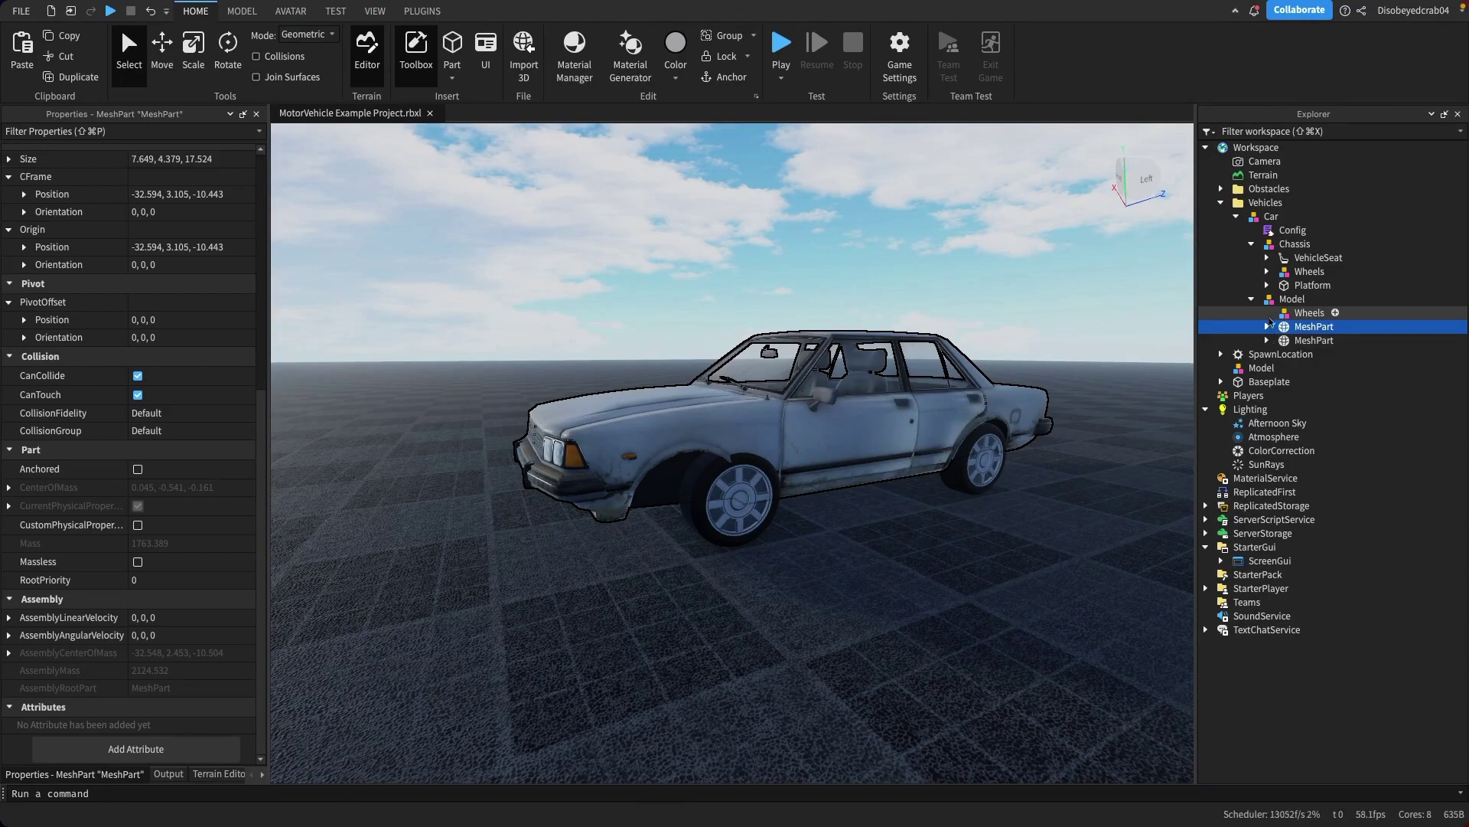
left_click(1268, 312)
left_click(1309, 313)
left_click(1314, 327)
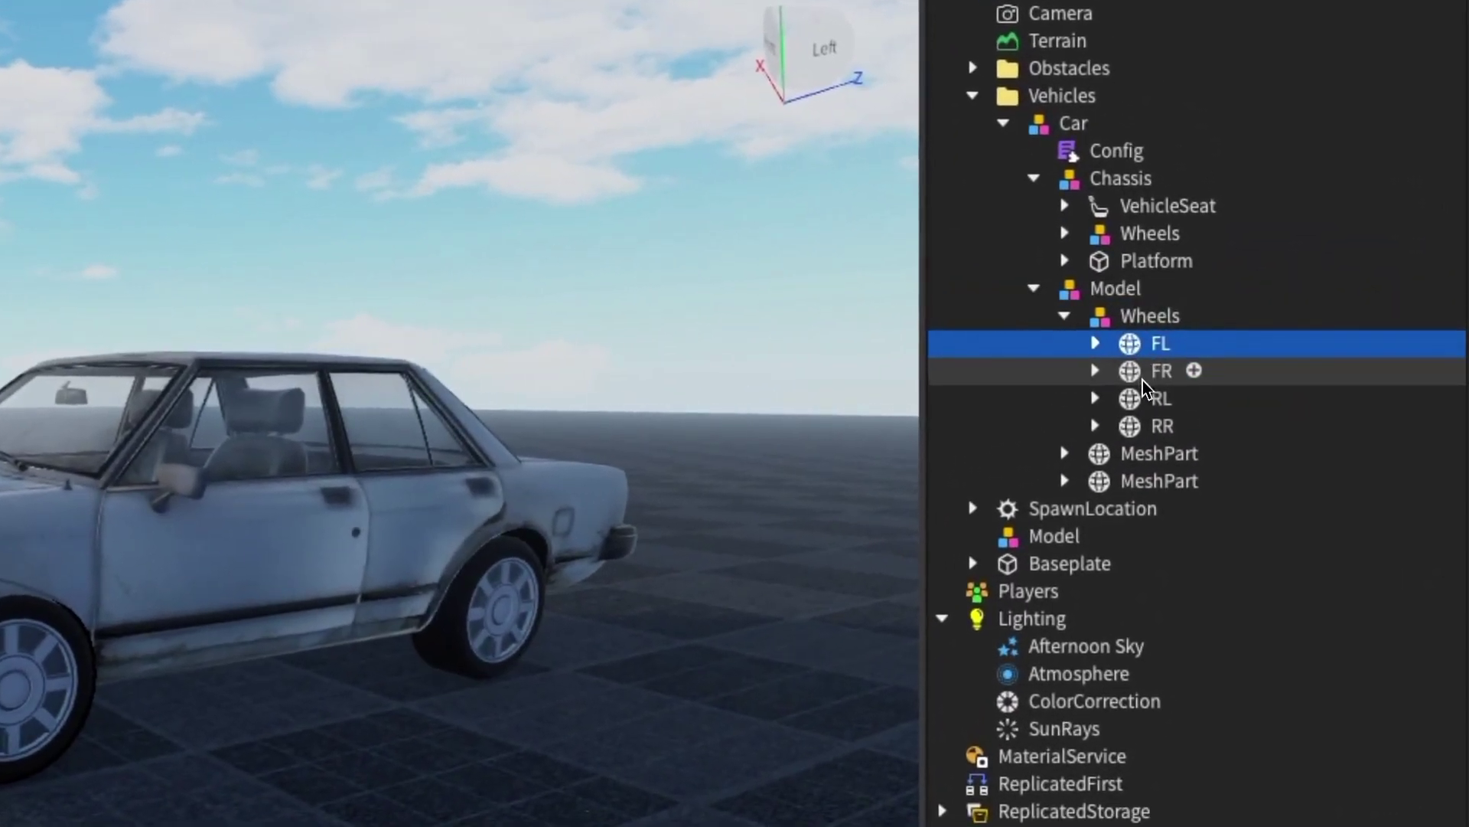
left_click(1095, 343)
left_click(1142, 371)
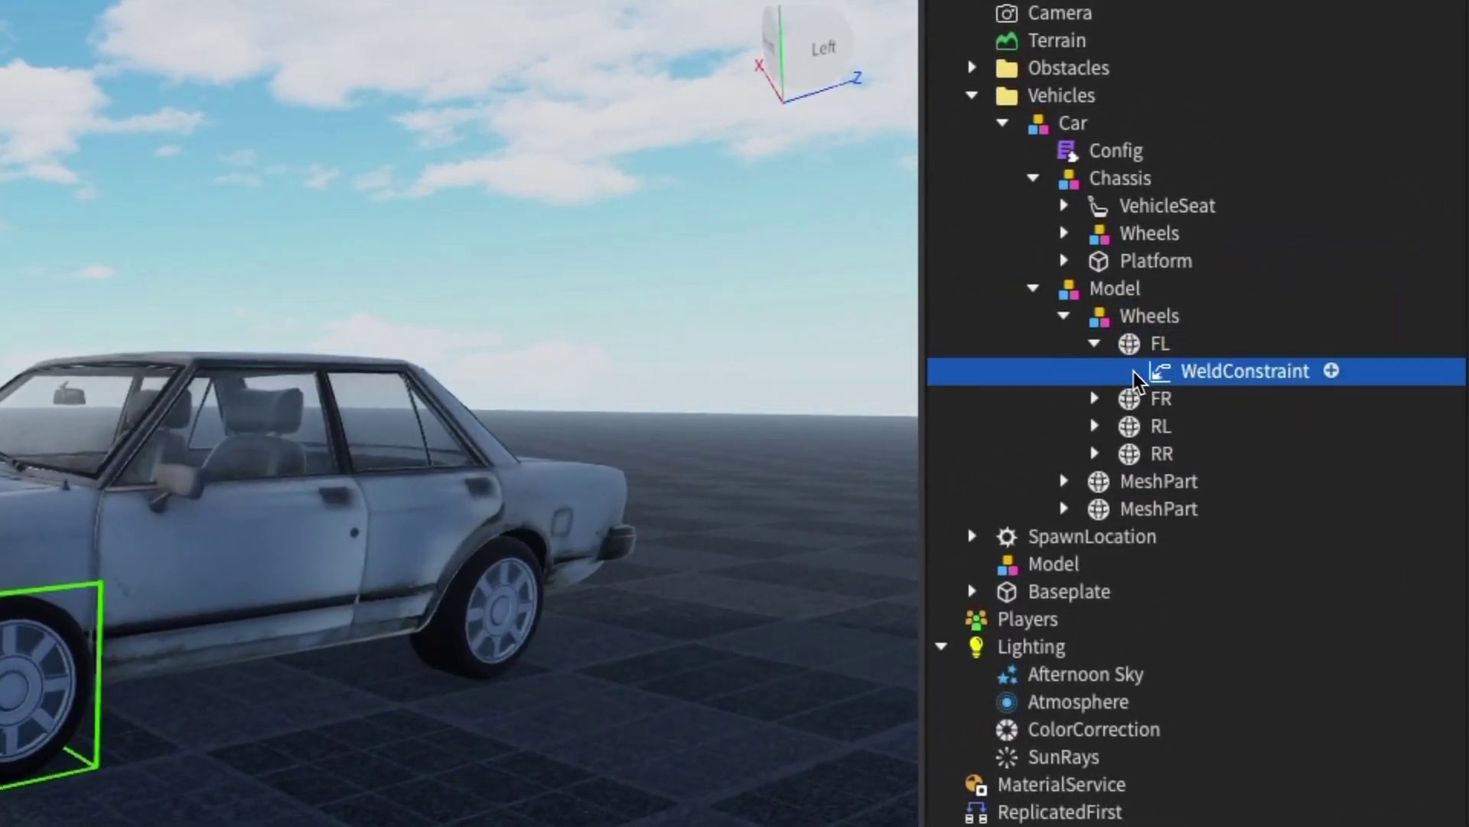
Examine the FL and FR parts in the Chassis Wheels, including their attachments and NoCollisionConstraints
left_click(1064, 233)
left_click(1133, 261)
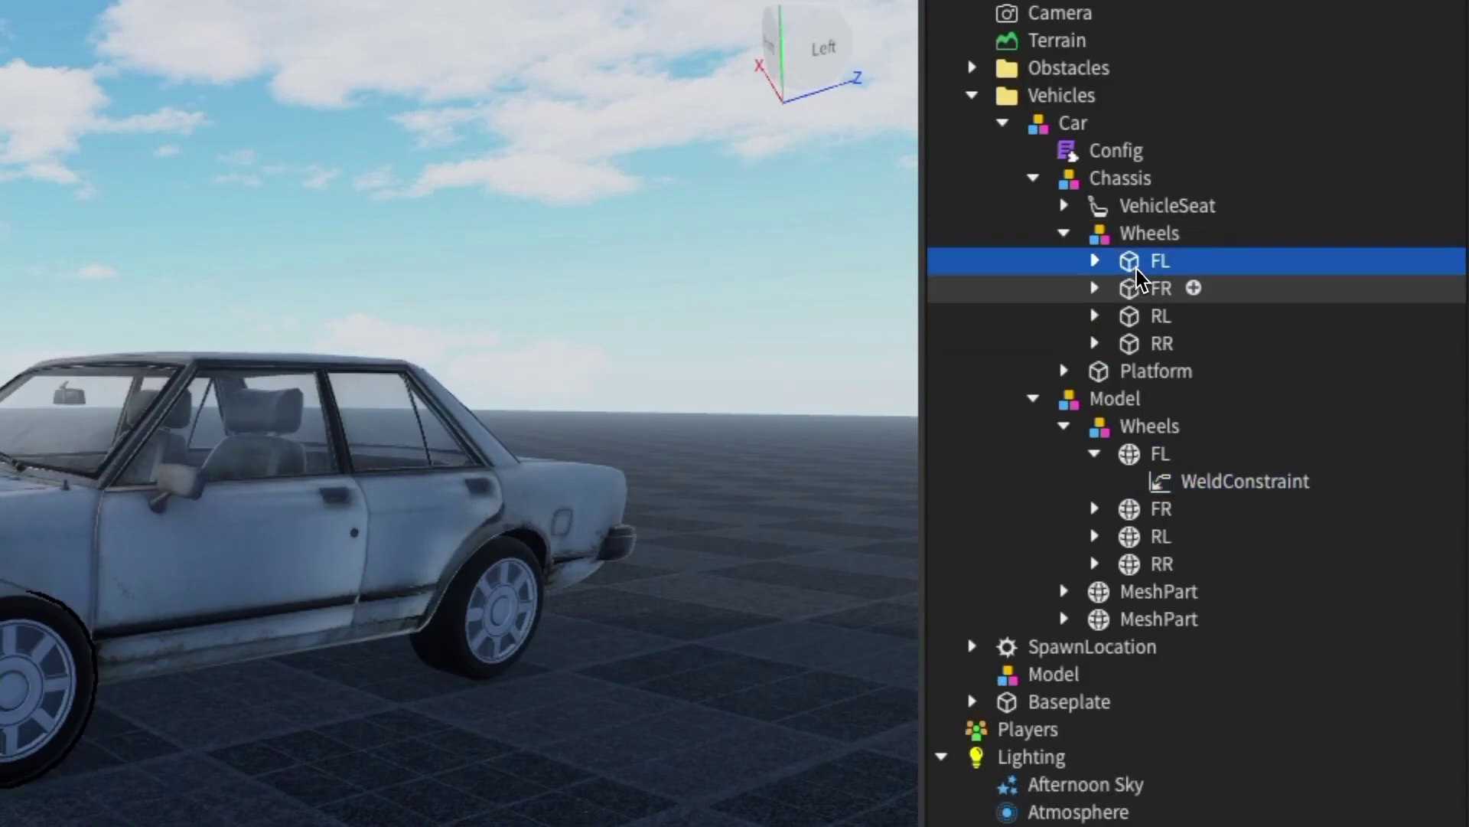
left_click(1154, 289)
left_click(1094, 290)
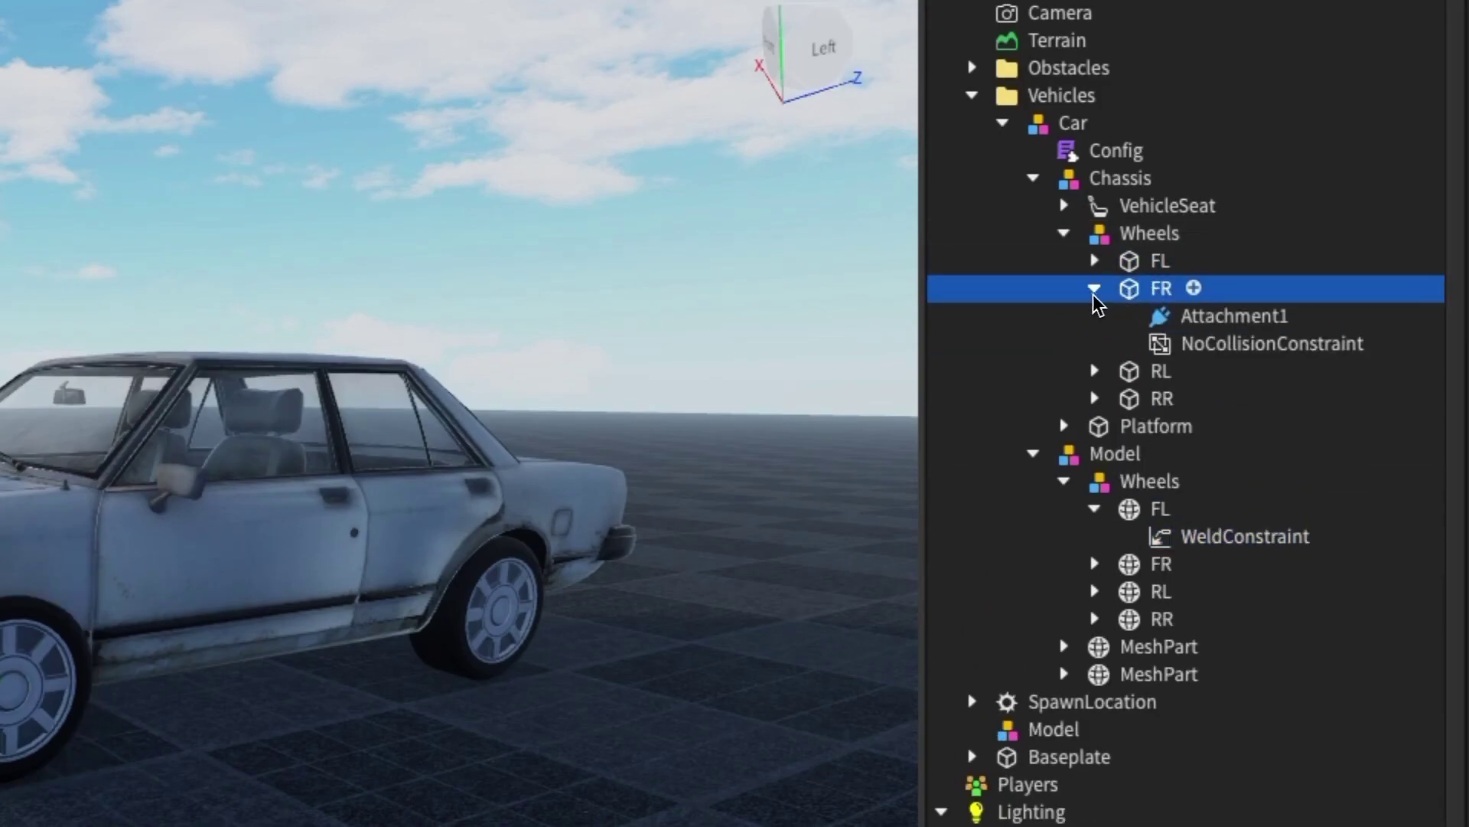
left_click(1095, 261)
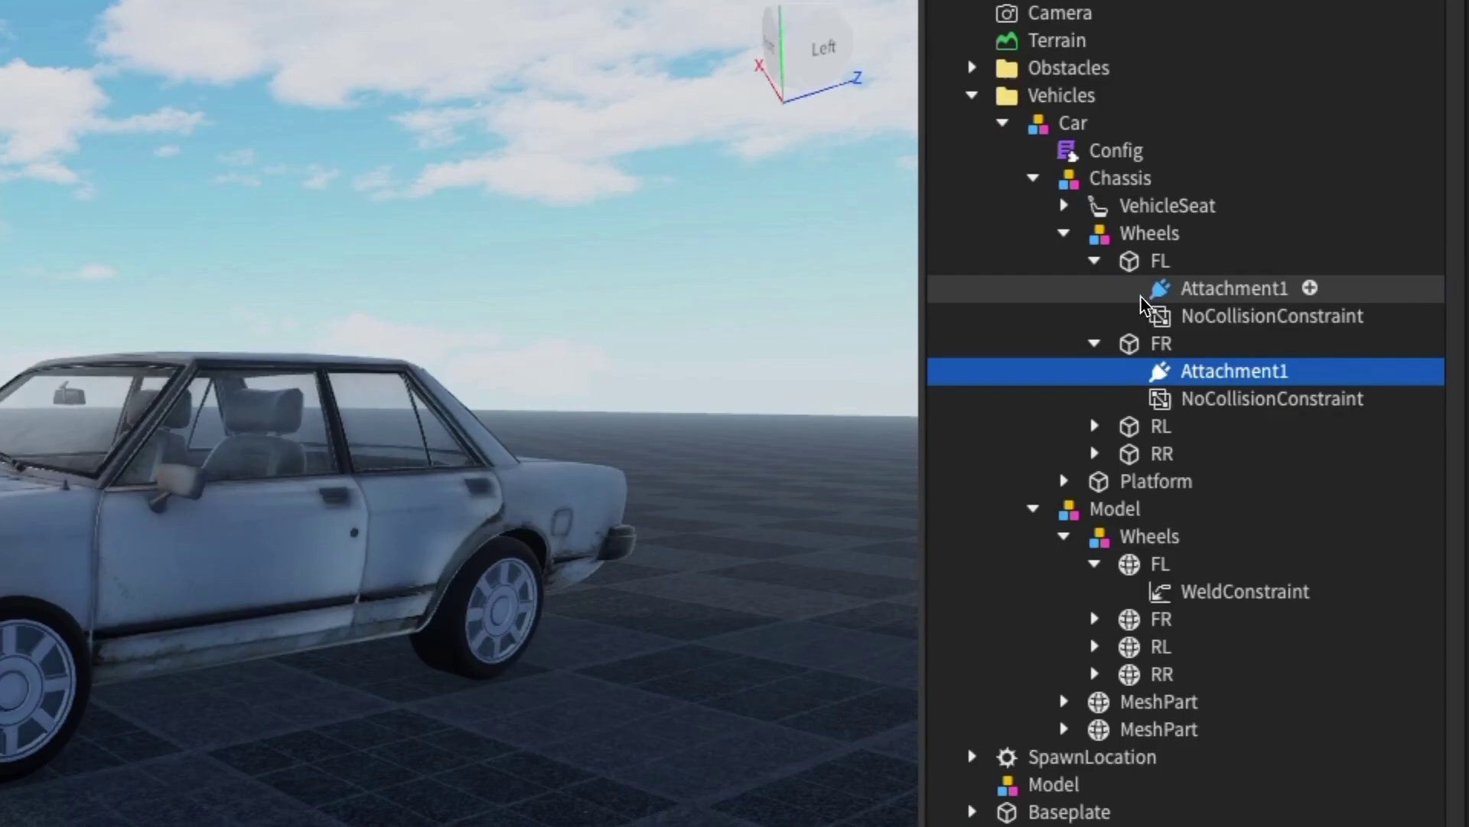
left_click(1094, 343)
left_click(1094, 261)
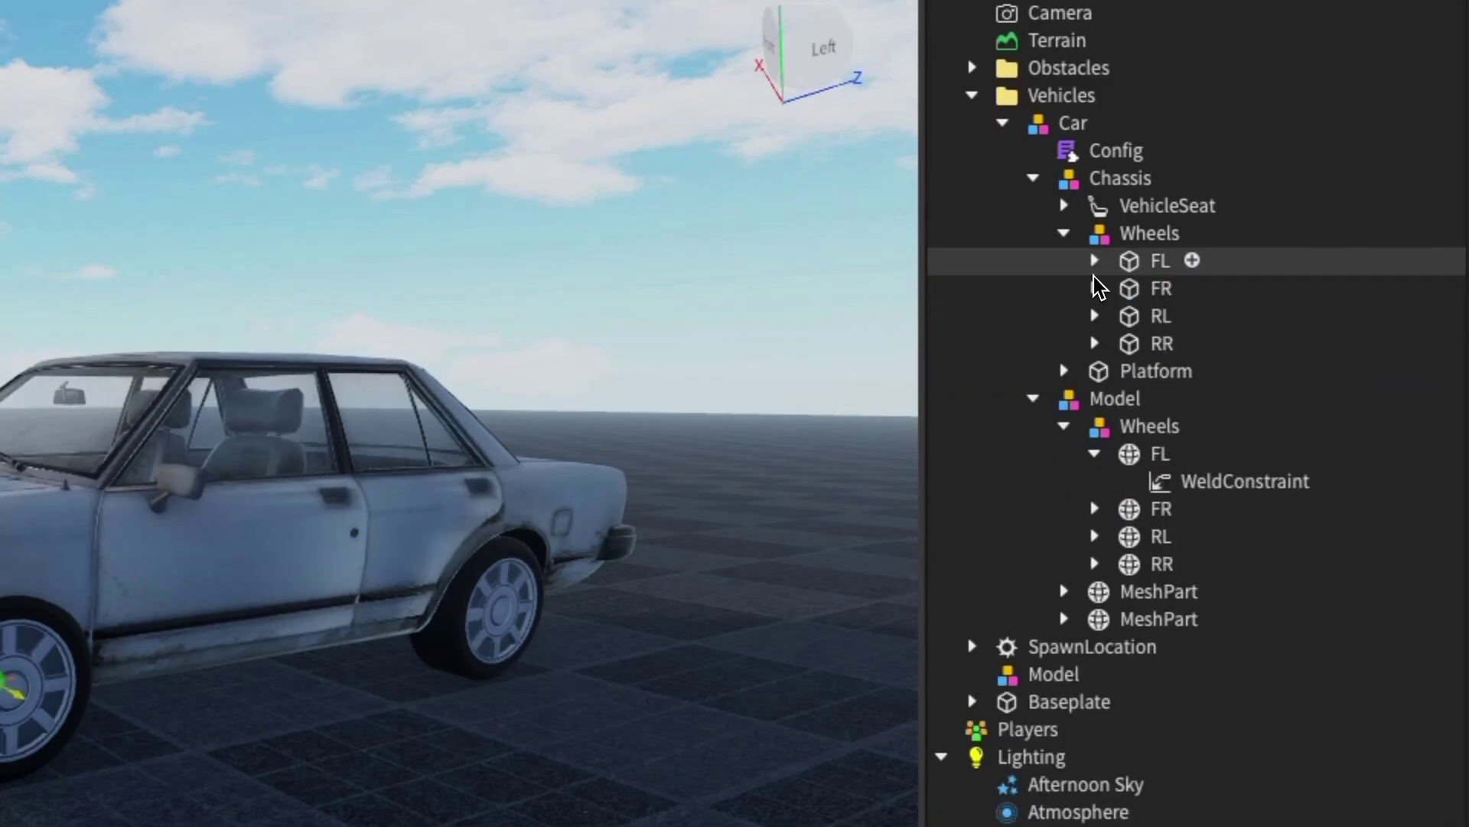
Examine the Platform's FL and FR attachments and the contents of its Springs and Cylinders folders
left_click(1065, 371)
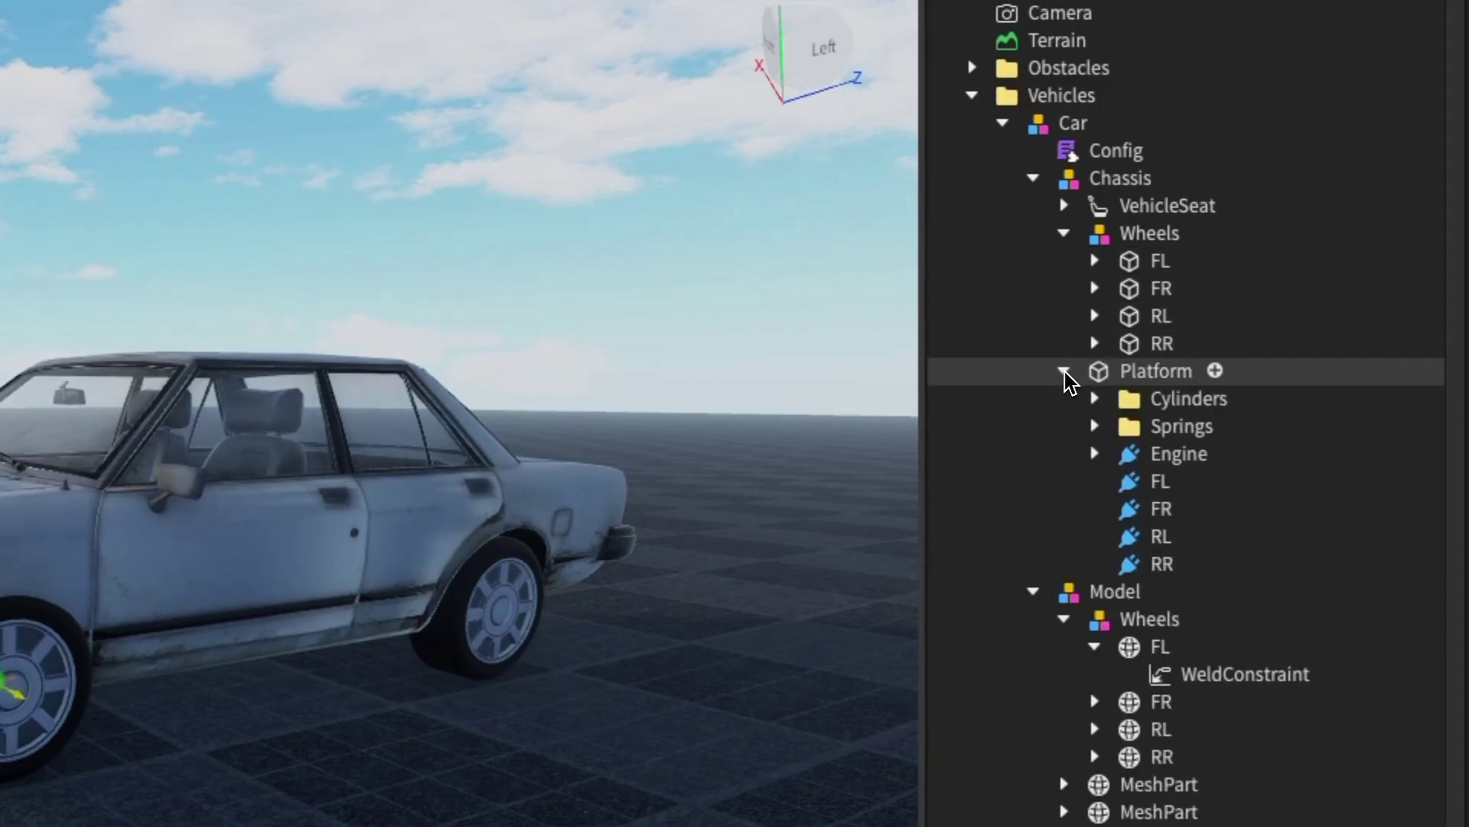
left_click(1161, 518)
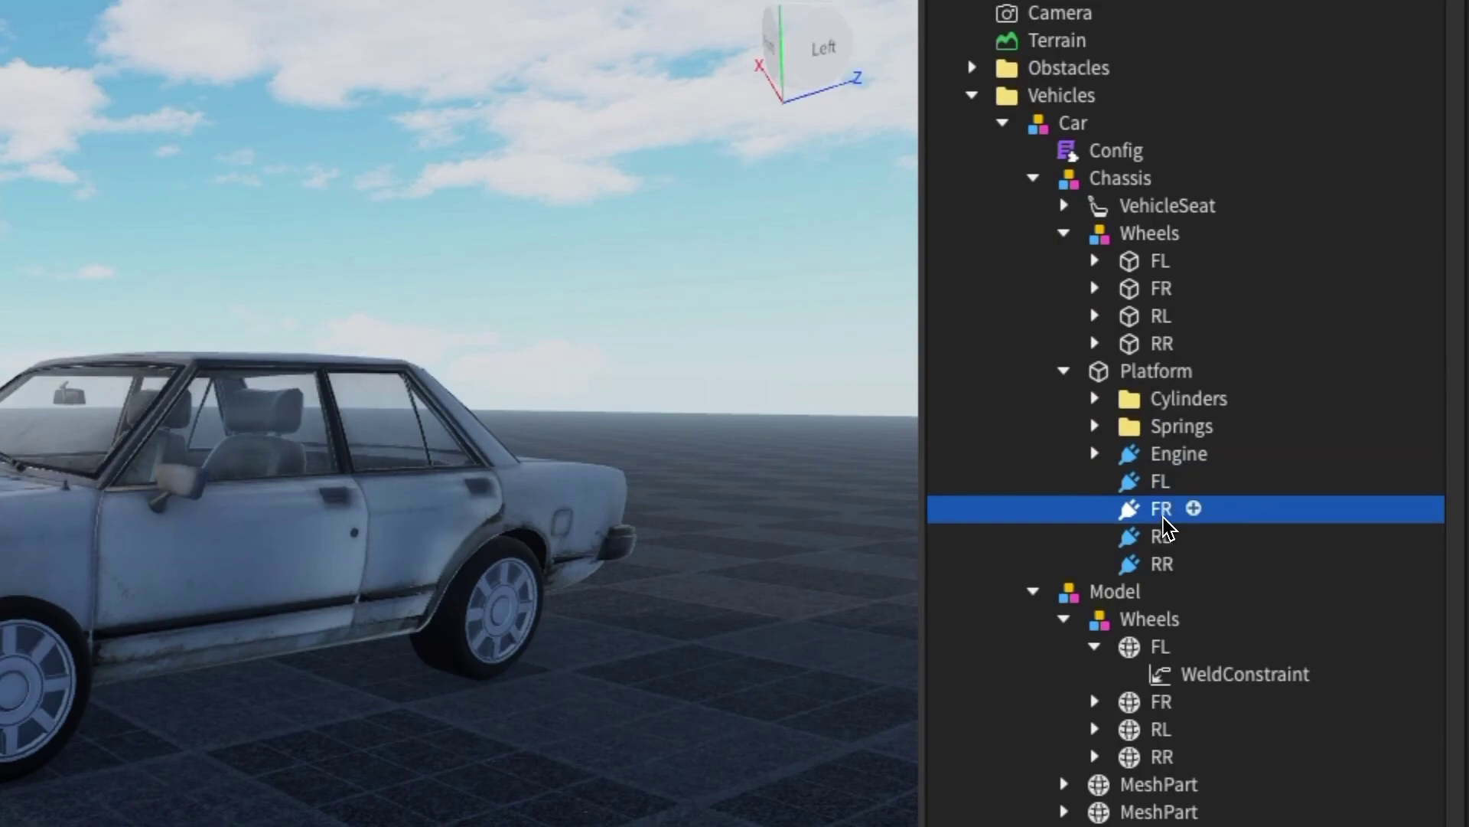
left_click(1160, 482)
left_click(1159, 511)
left_click(1094, 427)
left_click(1147, 449)
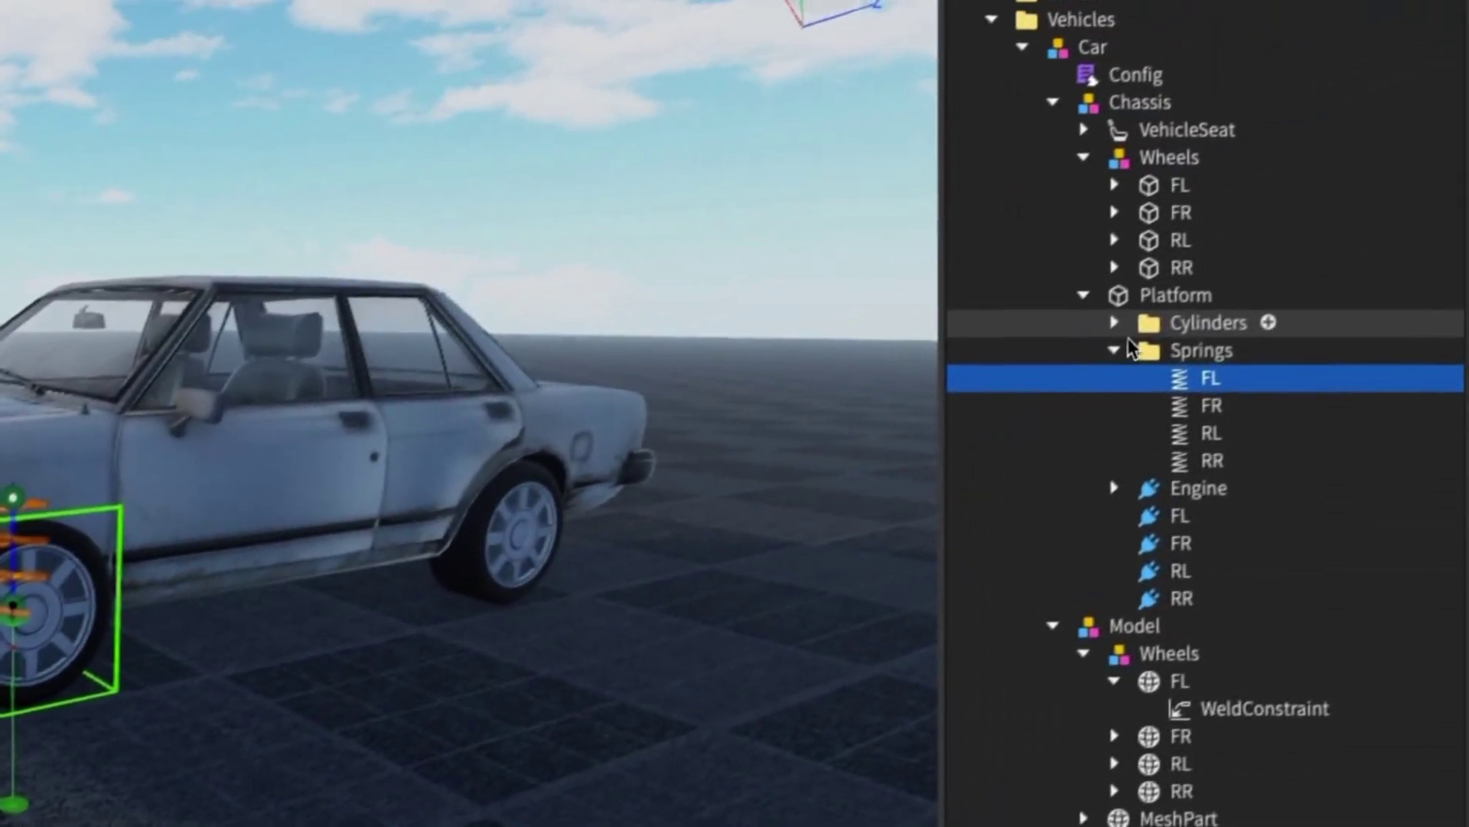
left_click(1147, 375)
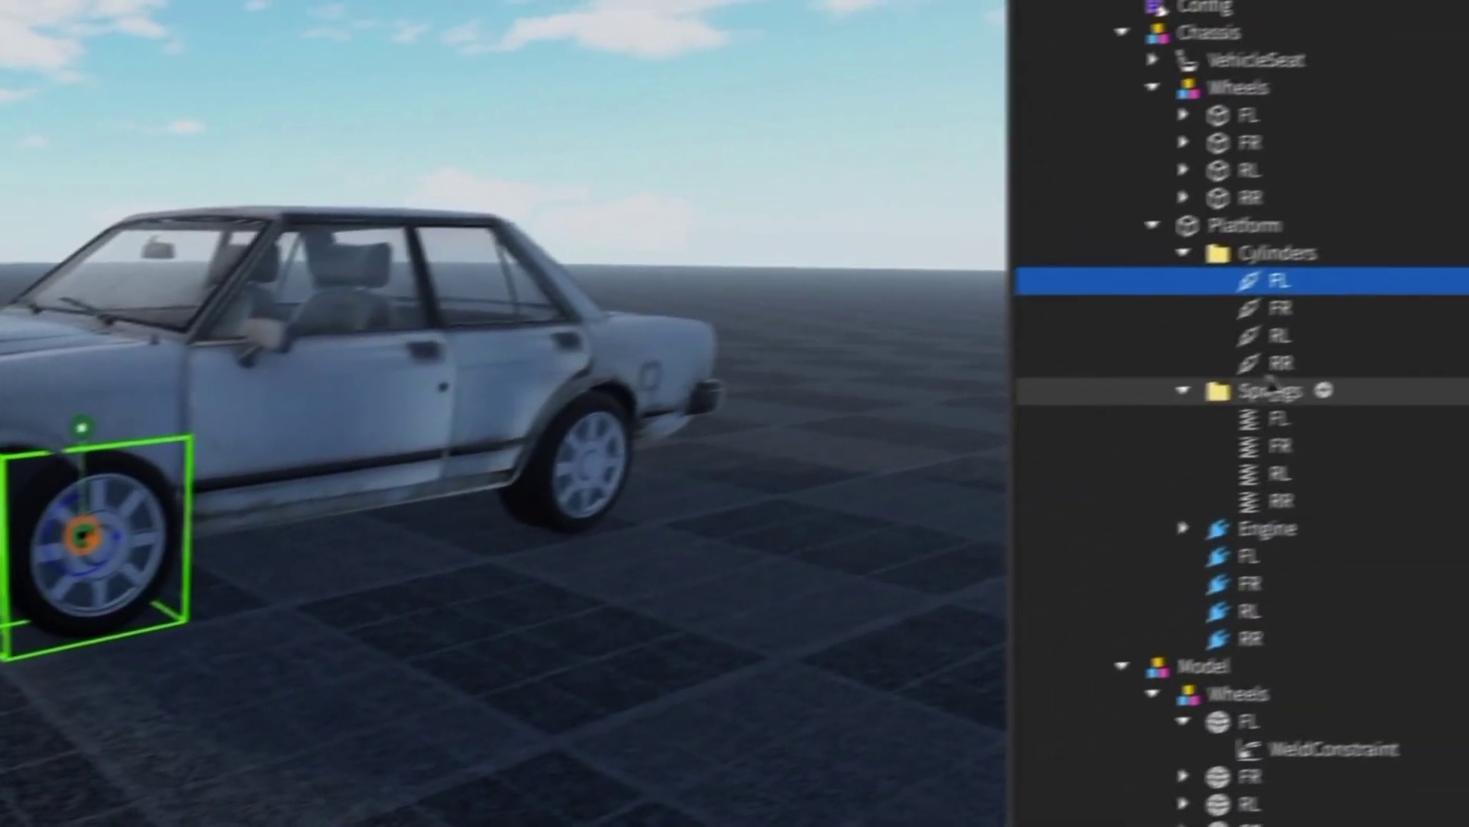
left_click(1193, 437)
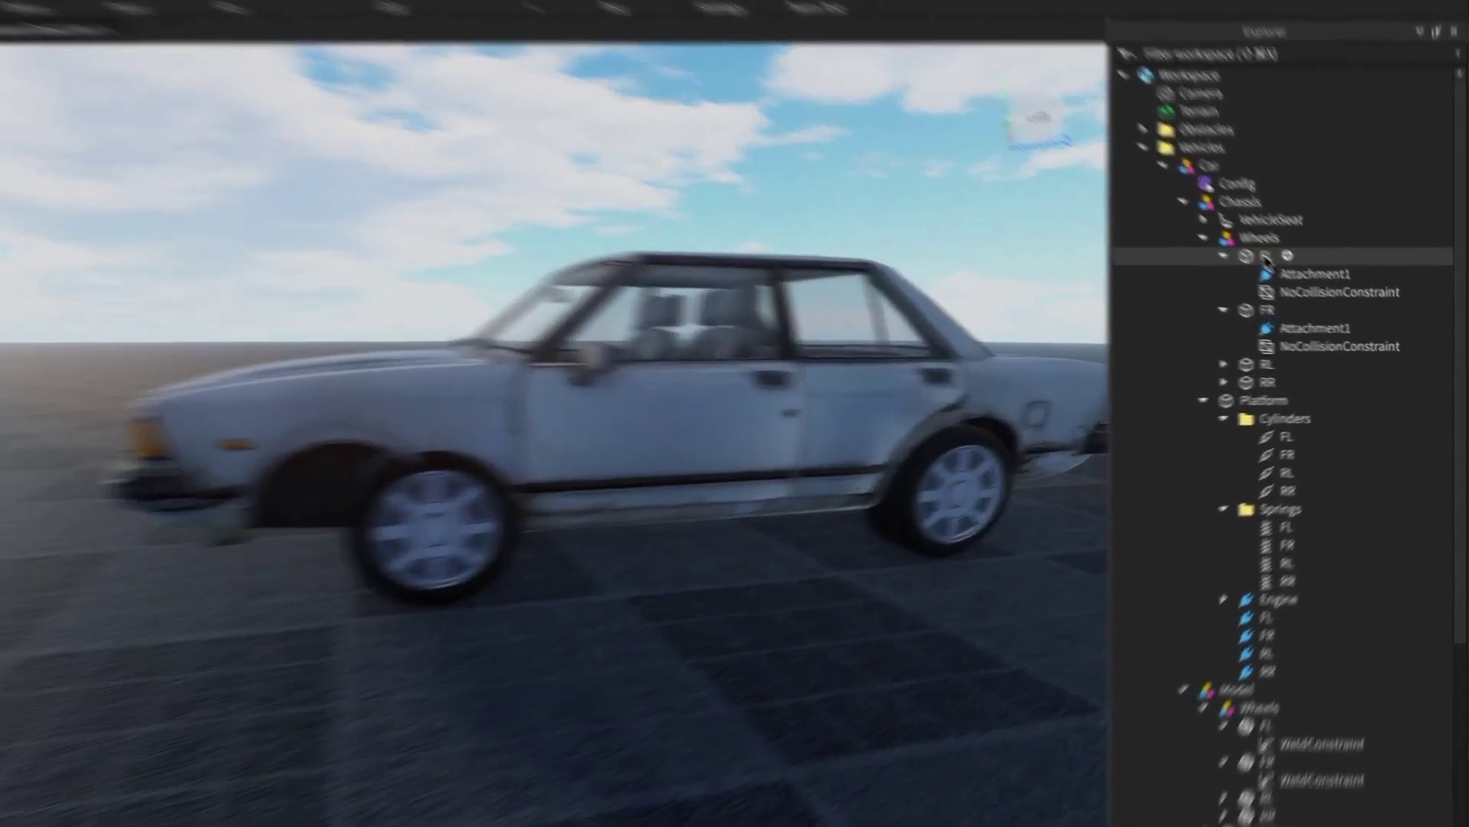
Move all FL and FR chassis wheels, attachments, cylinders, springs and wheel meshes forward together to fit the sedan's front wheel arches
left_click(1315, 284)
left_click(1310, 328, "ctrl")
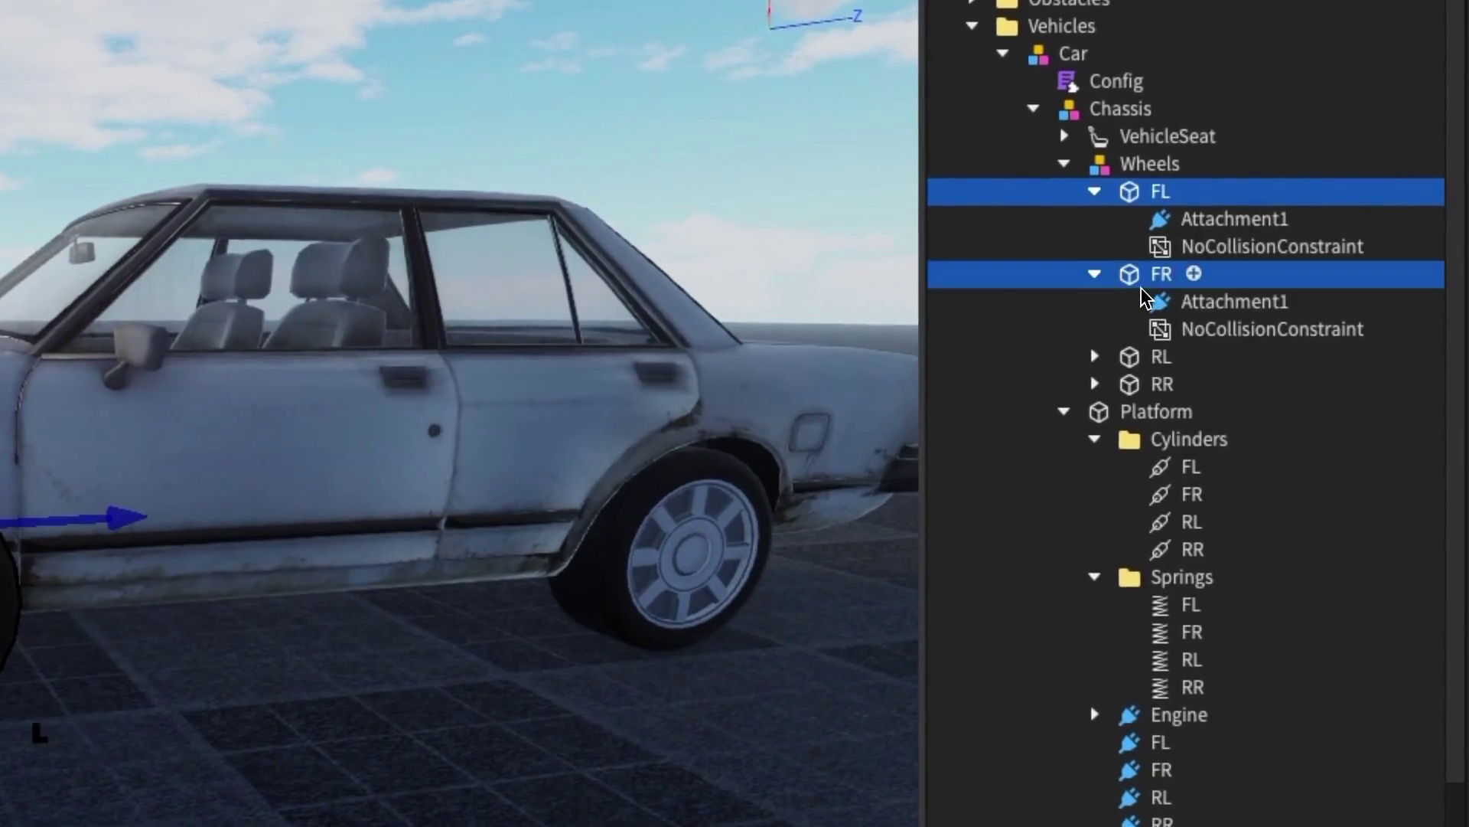
scroll(1259, 295, "down", 1)
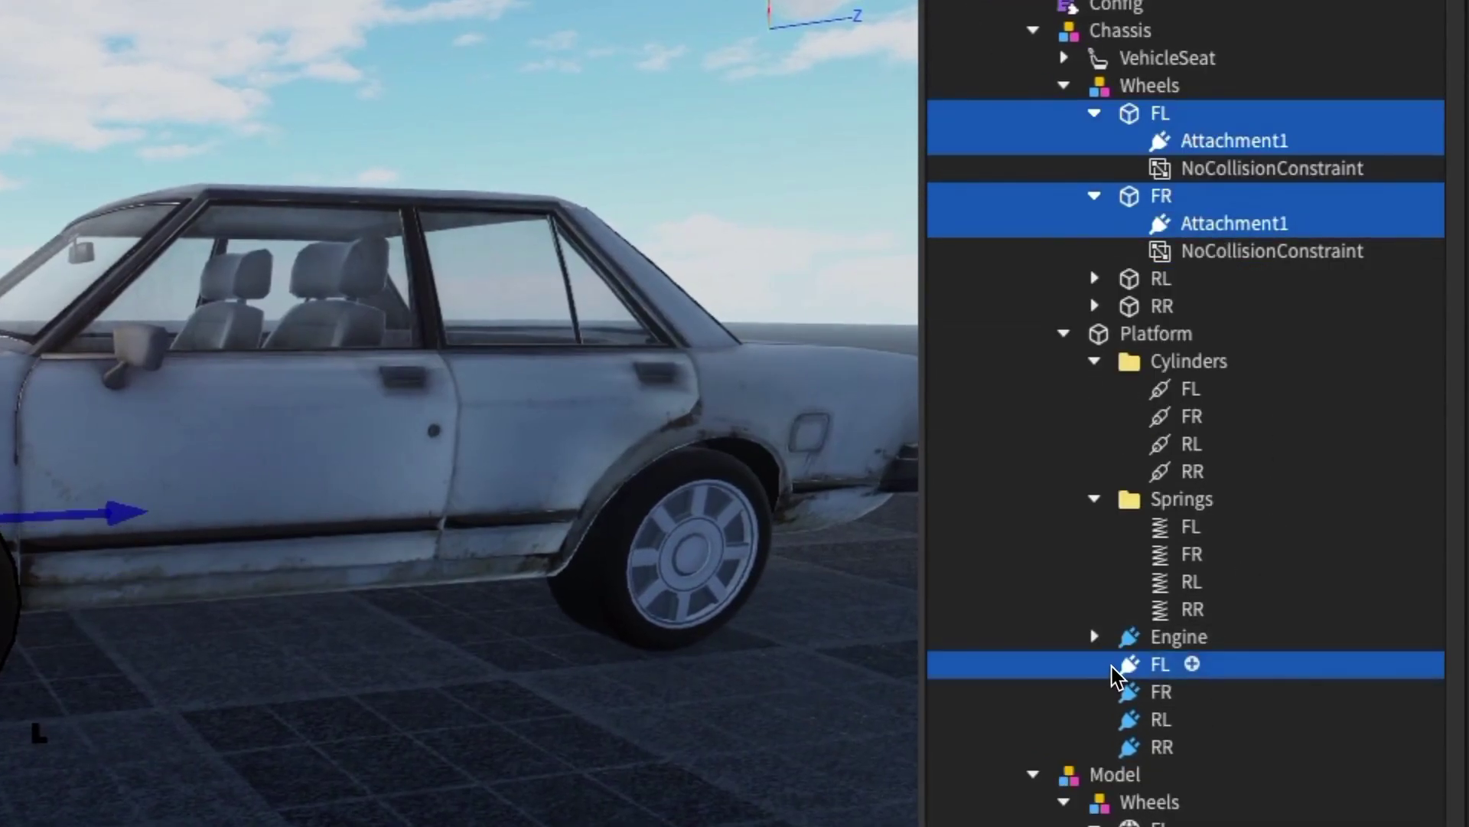
scroll(1148, 697, "down", 3)
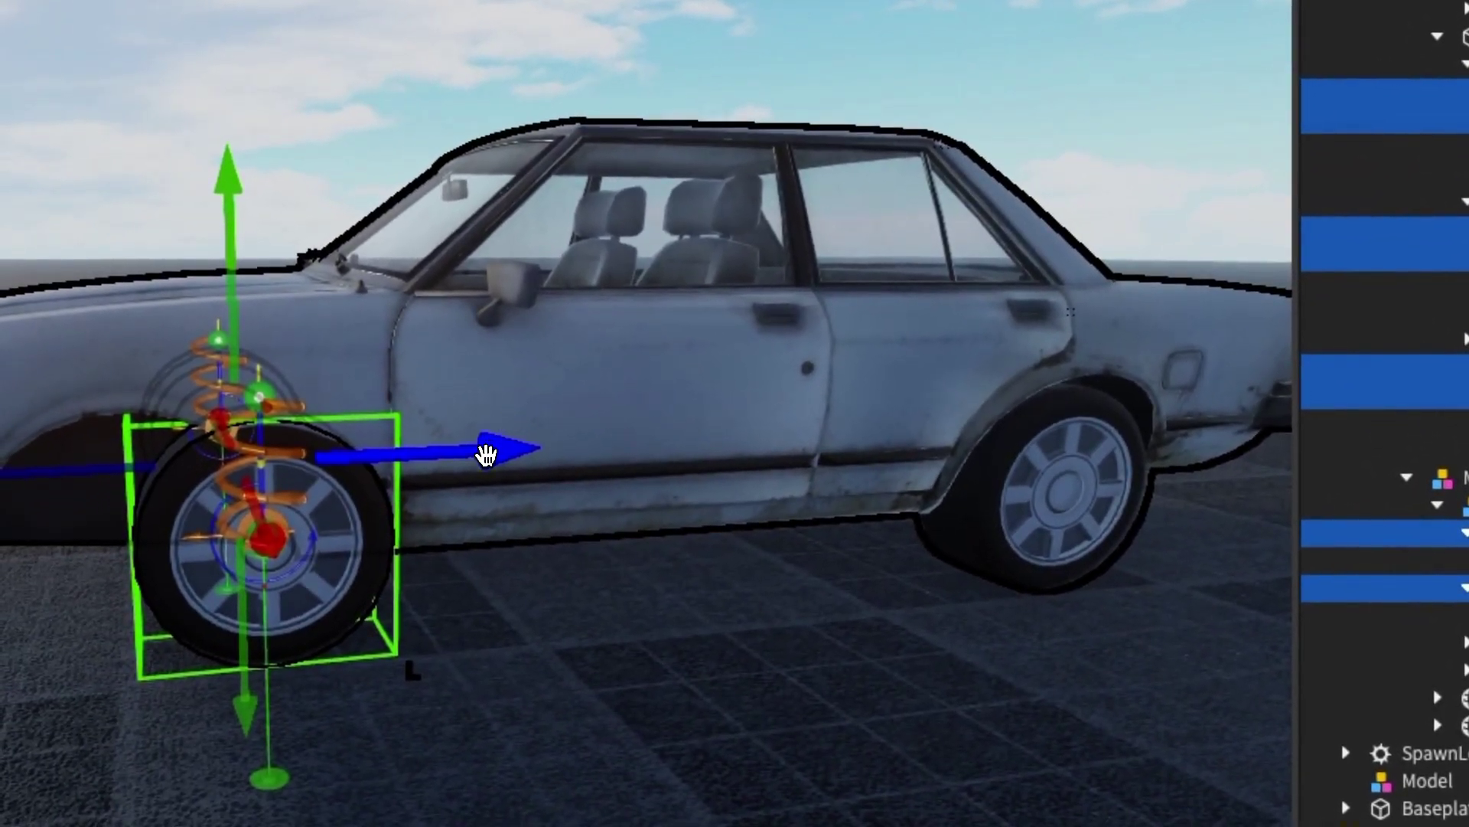
left_click_drag(486, 455, 395, 453)
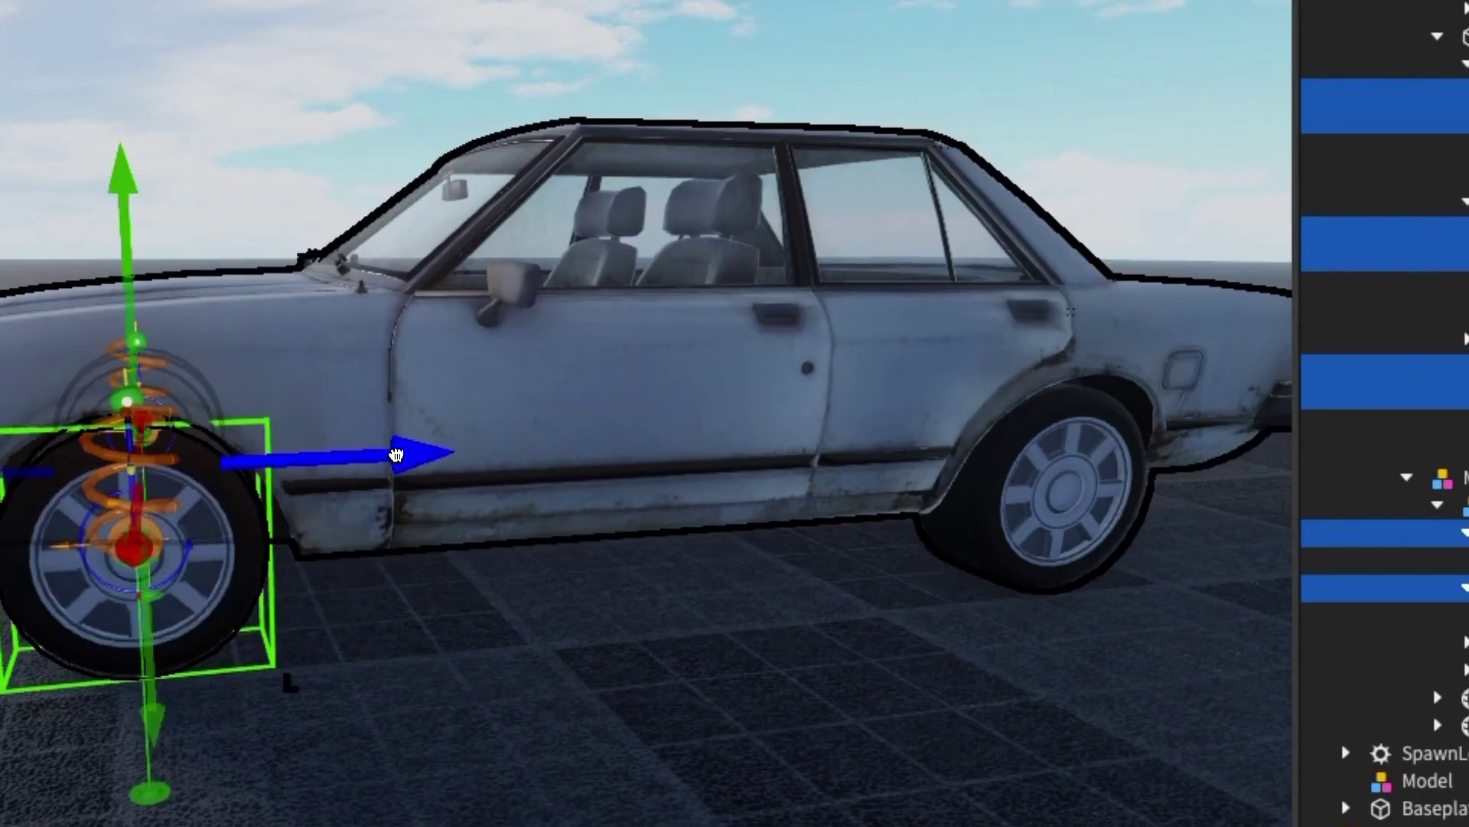
key("f")
scroll(395, 456, "up", 2)
scroll(397, 457, "down", 3)
scroll(396, 457, "down", 2)
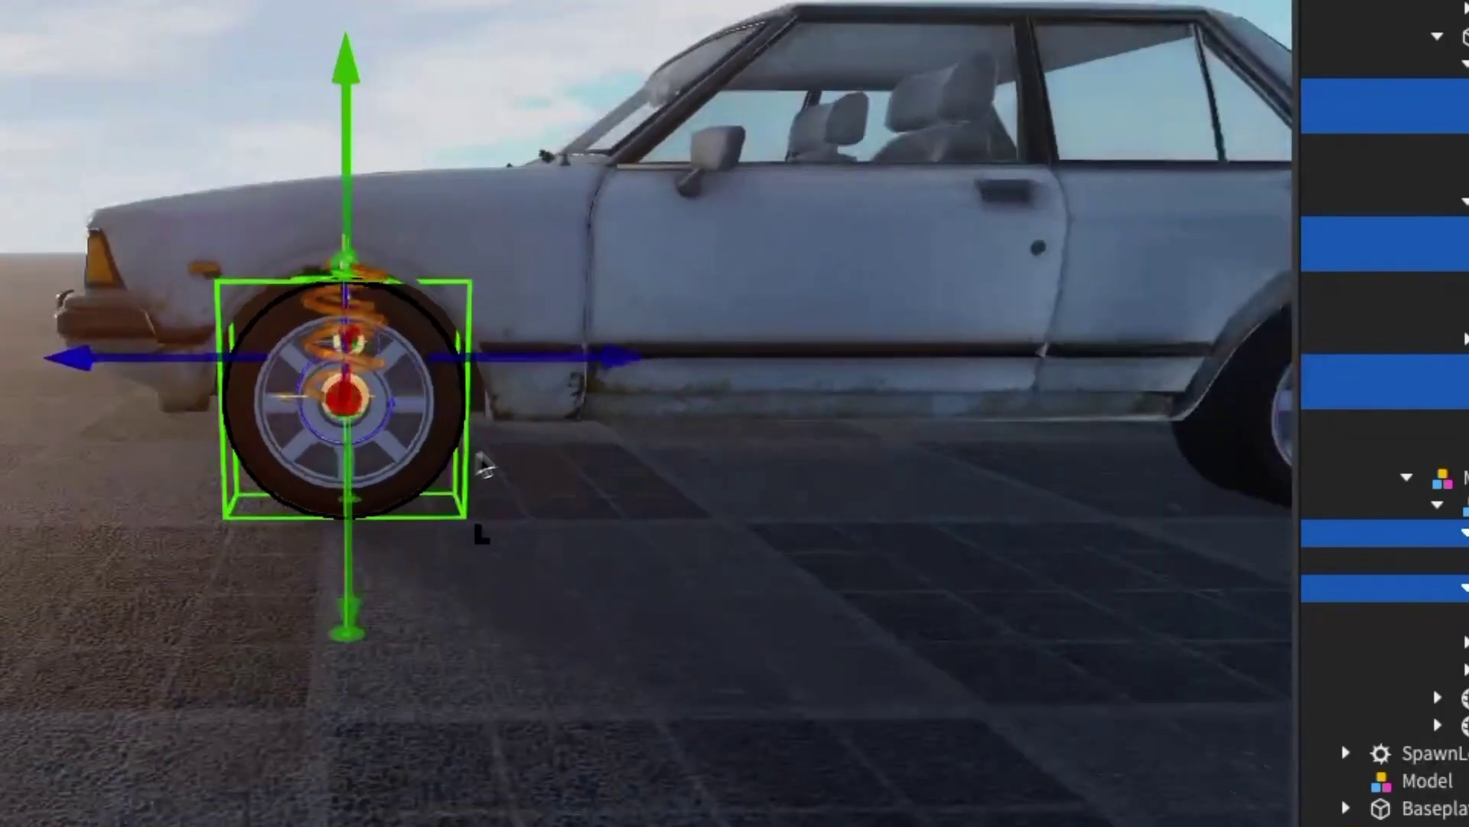
Inspect the whole sedan from farther away to check the front wheels' fit in the arches
left_click(601, 526)
right_click_drag(601, 527, 650, 528)
scroll(649, 528, "down", 4)
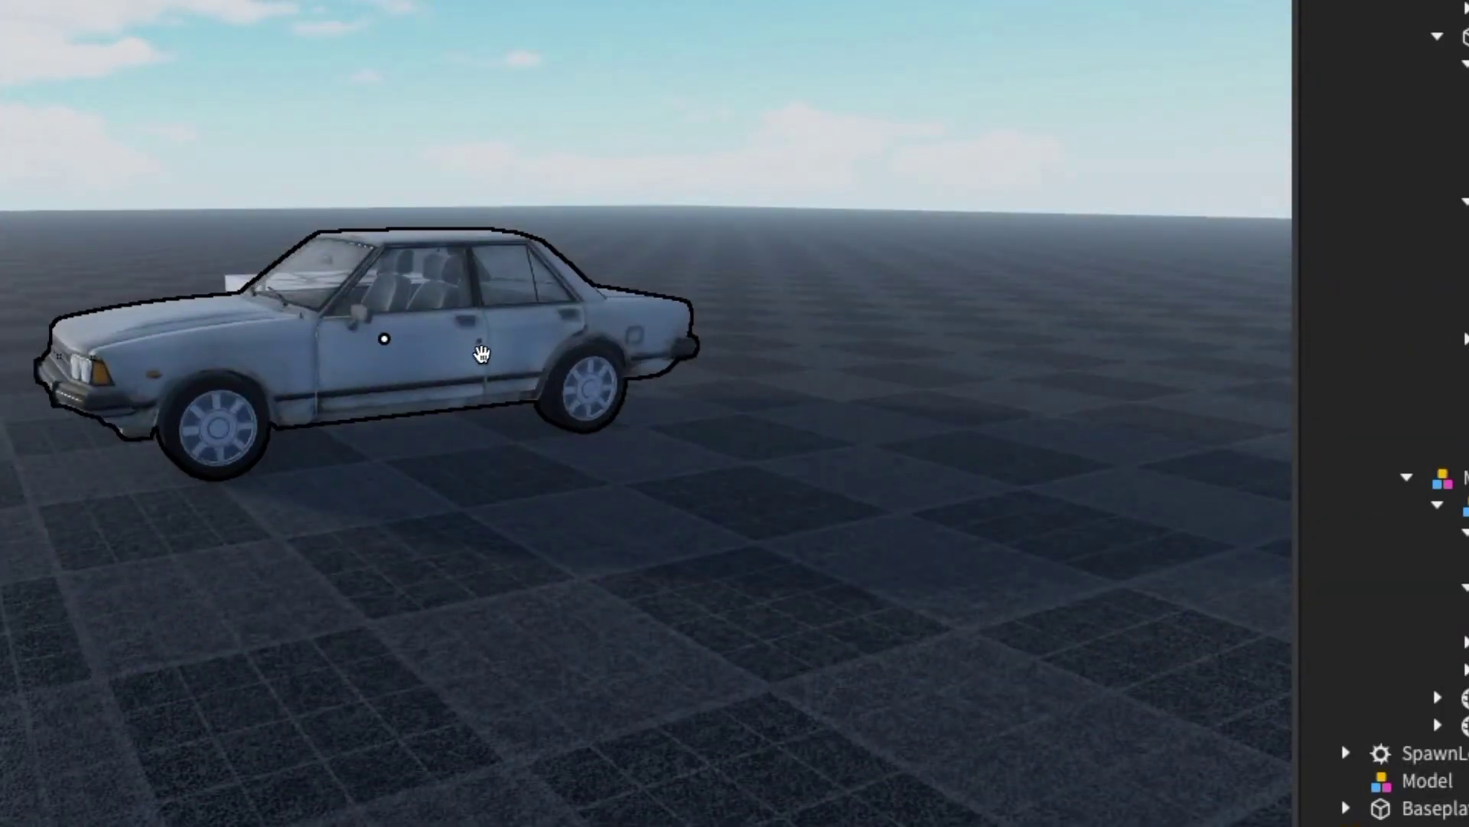
left_click(482, 354)
key("f")
left_click(475, 370)
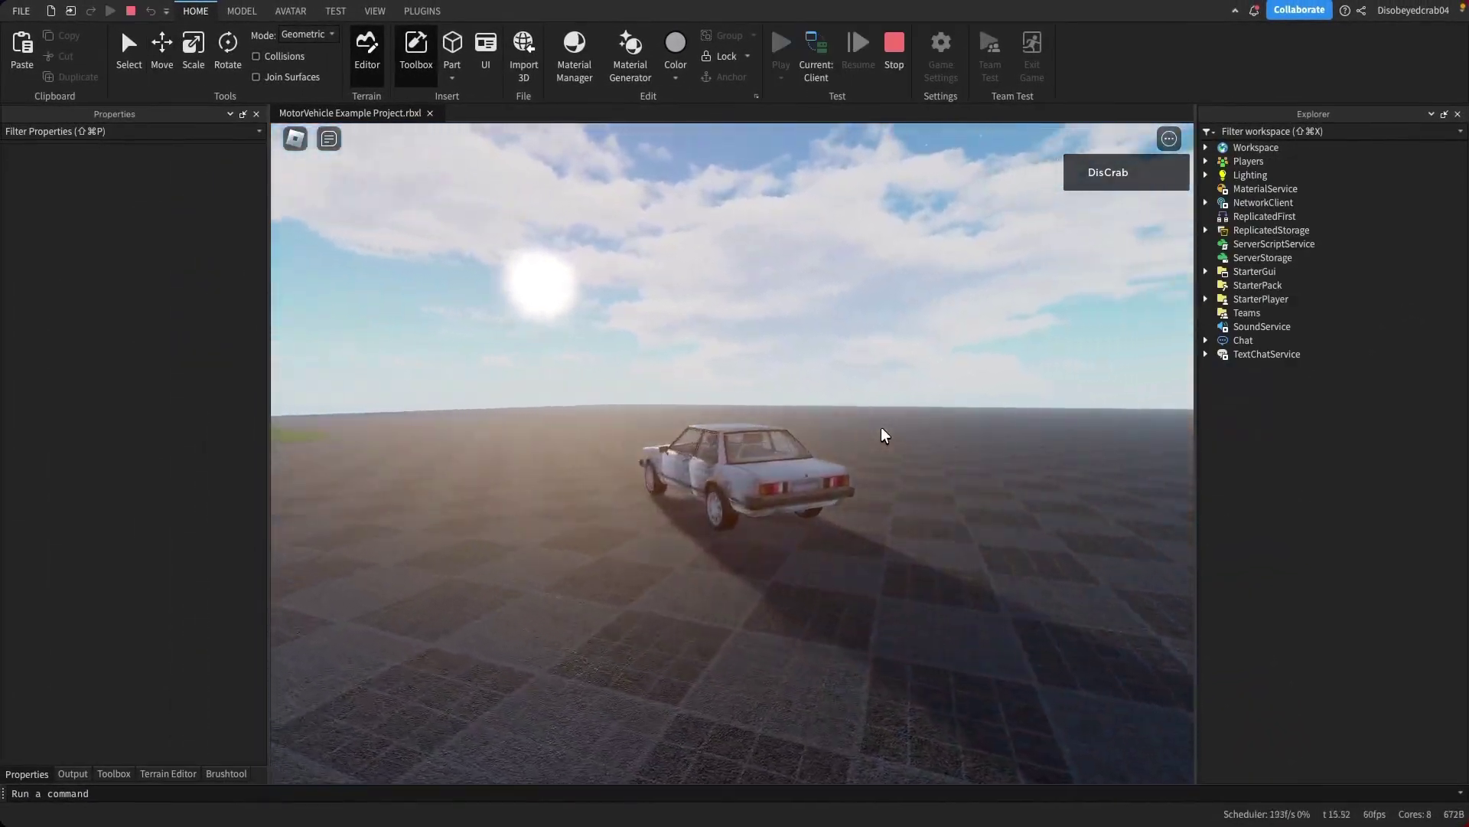
Playtest the sedan by driving and steering it around the baseplate
right_click_drag(881, 428, 881, 428)
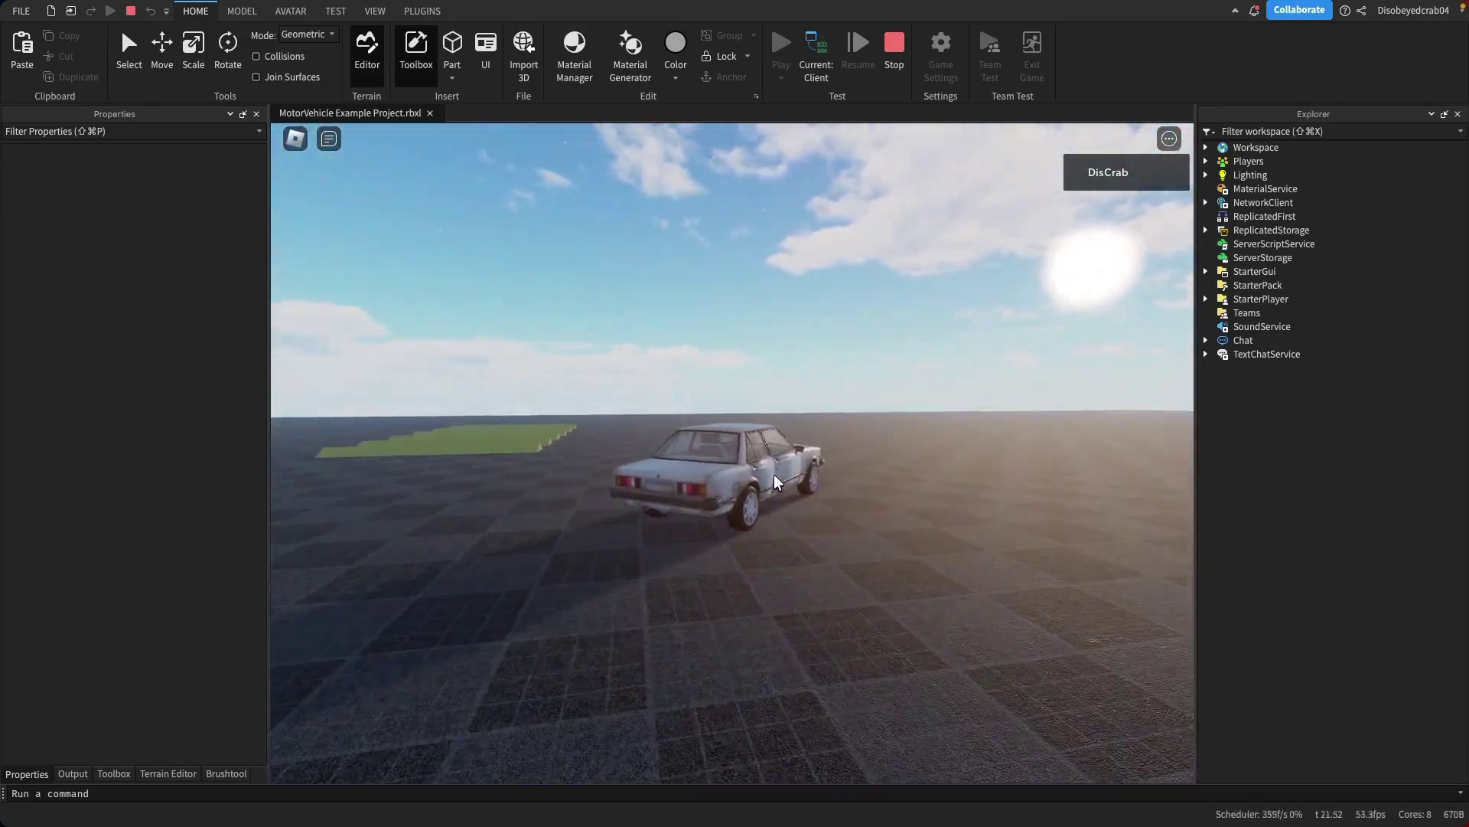
key("d")
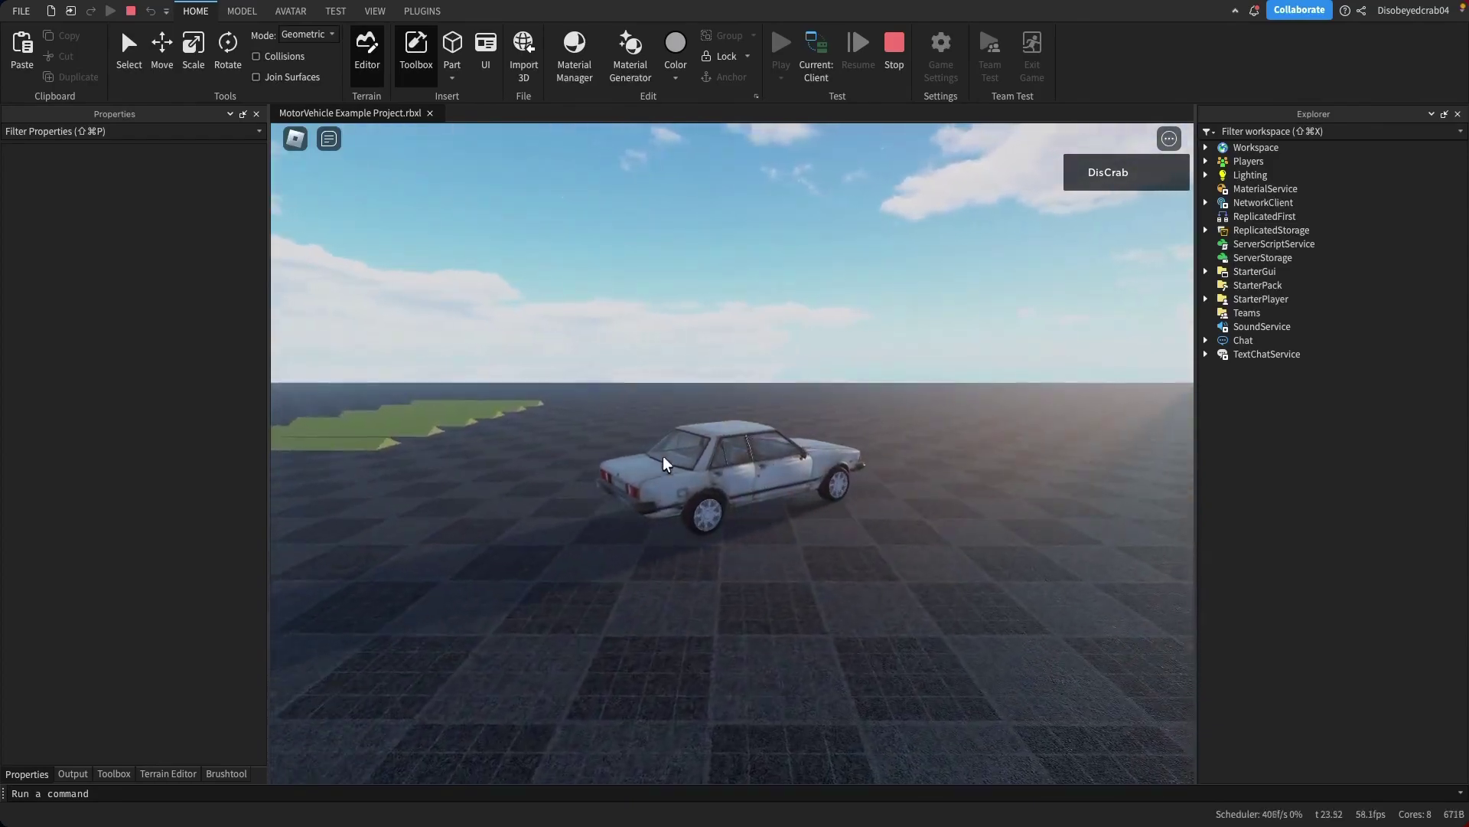
key("d")
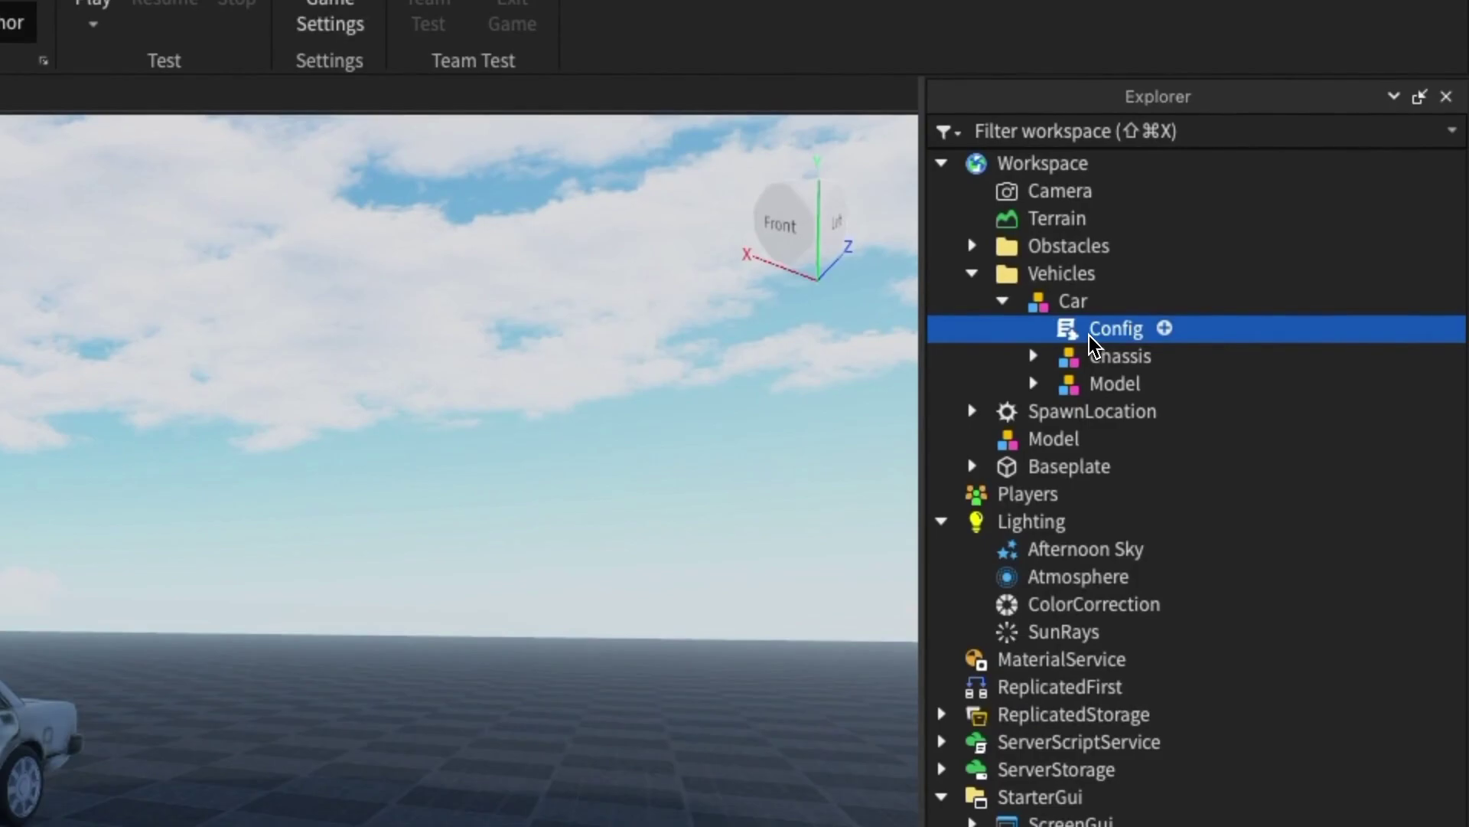
Open the Car's Config script and set torque to 5000 and maxSteerAngle to 50
double_click(1088, 334)
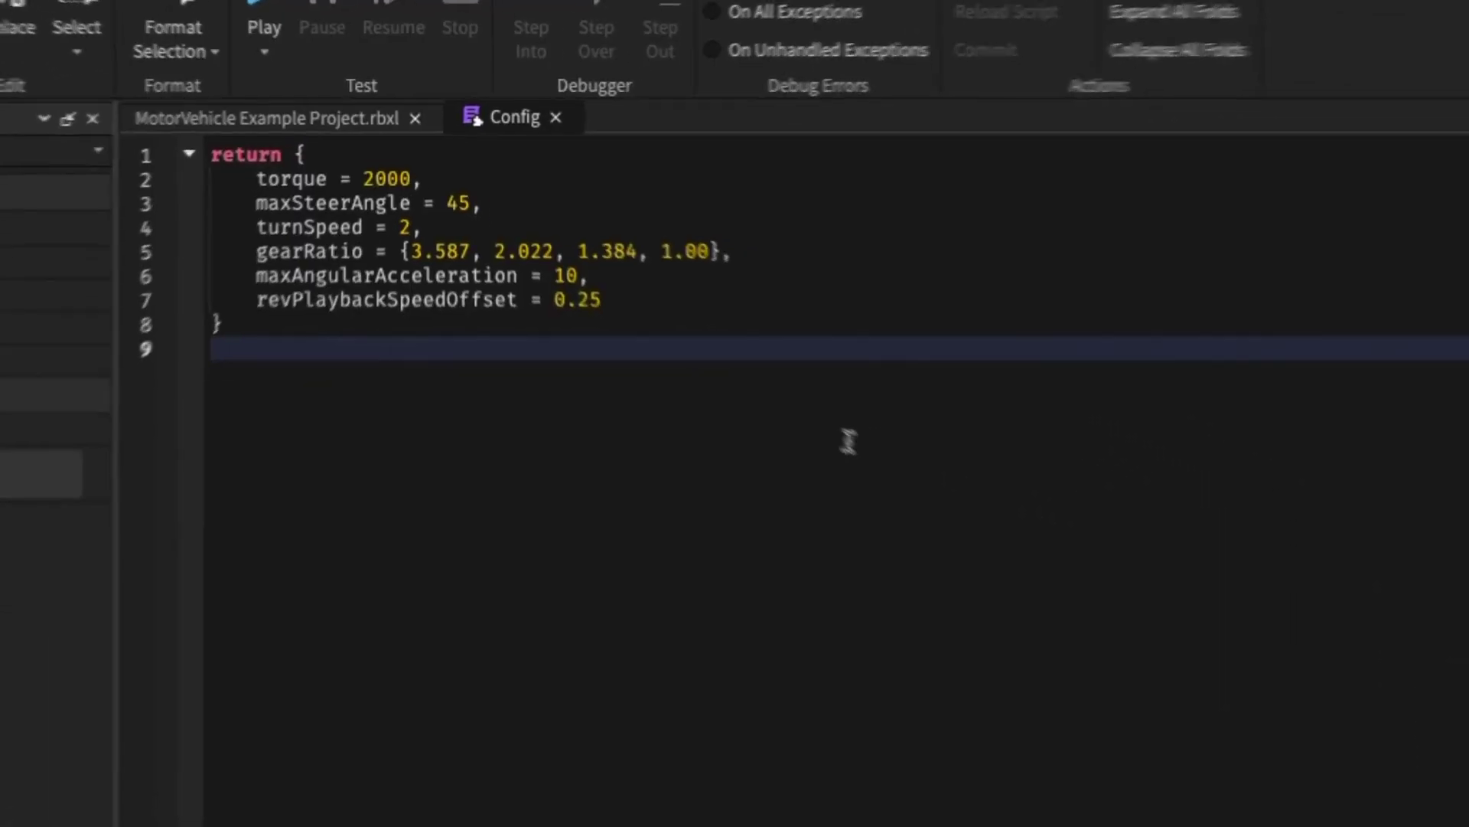
double_click(389, 179)
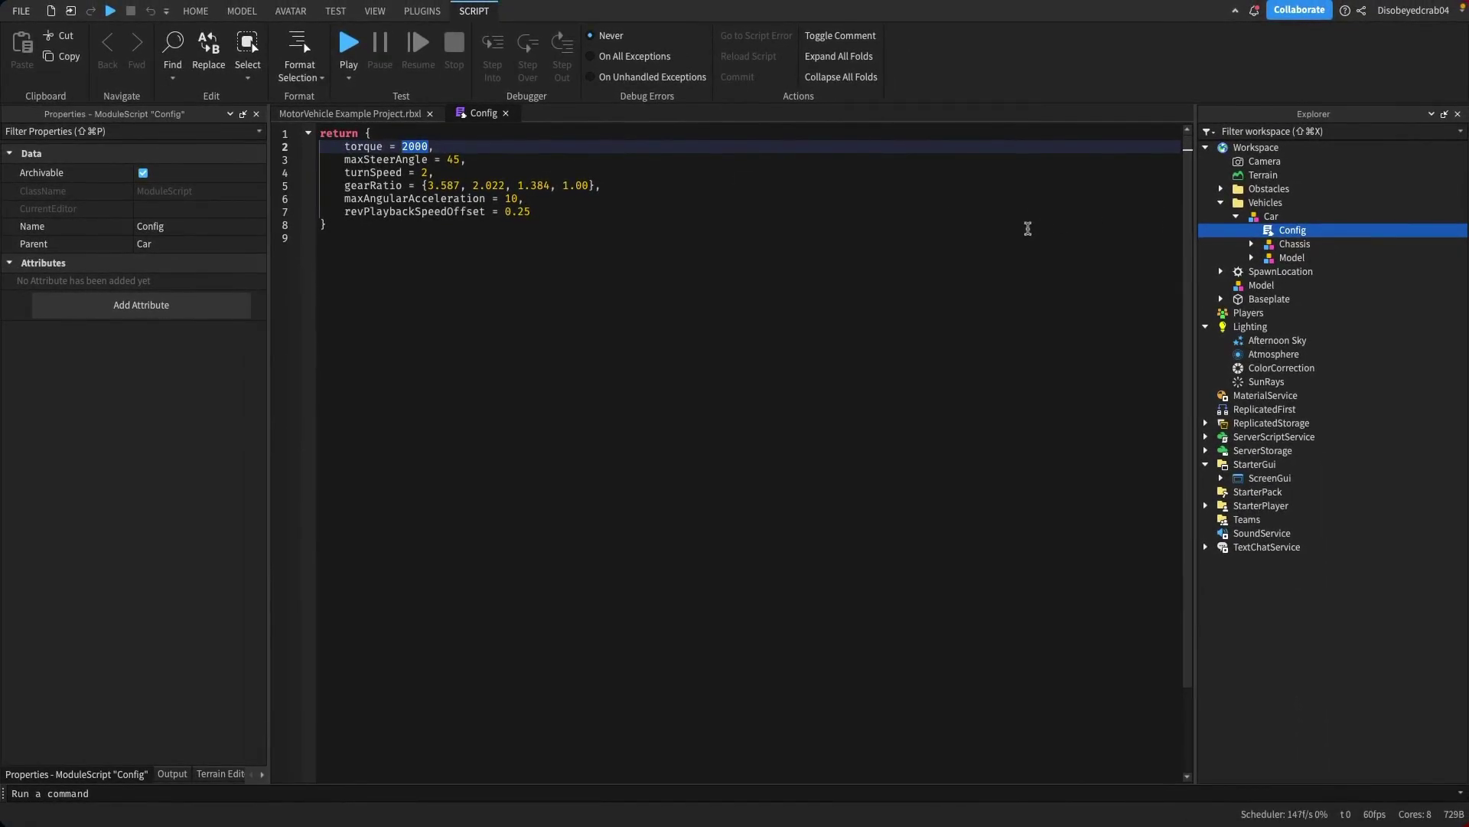
type("5000")
double_click(454, 160)
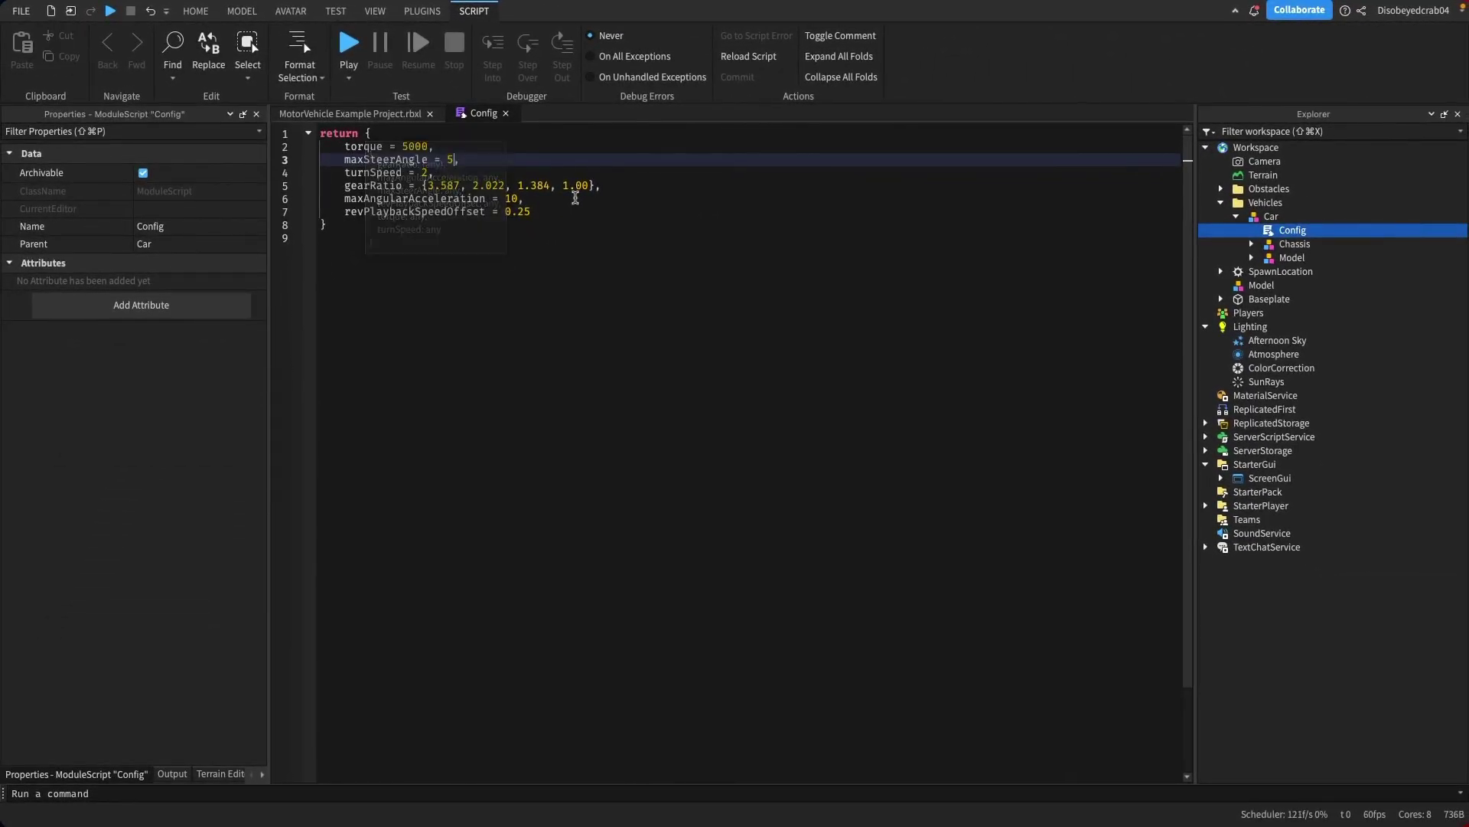
left_click(502, 252)
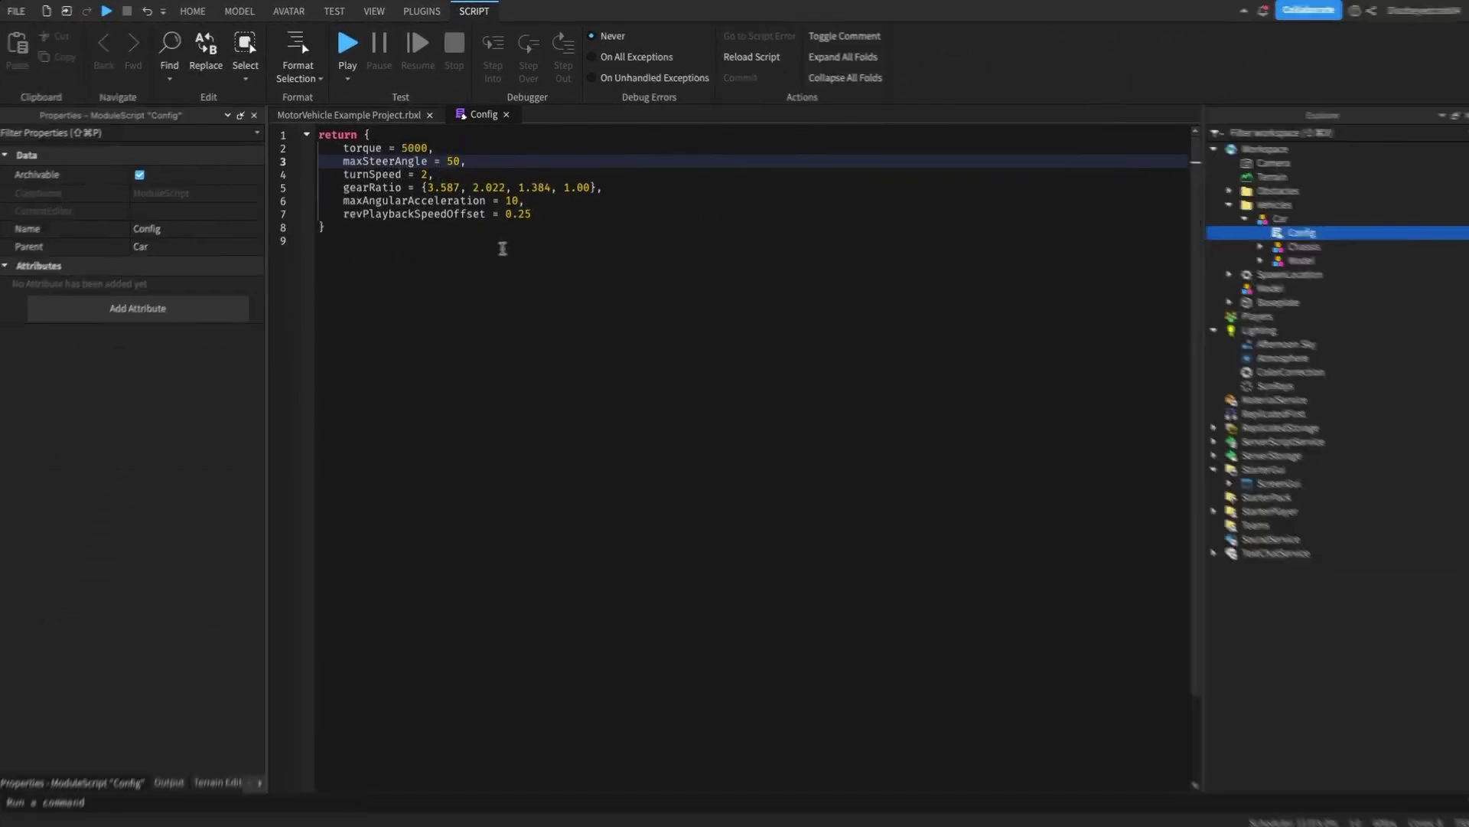
Set turnSpeed to 3 in the Config script and close the script
double_click(392, 345)
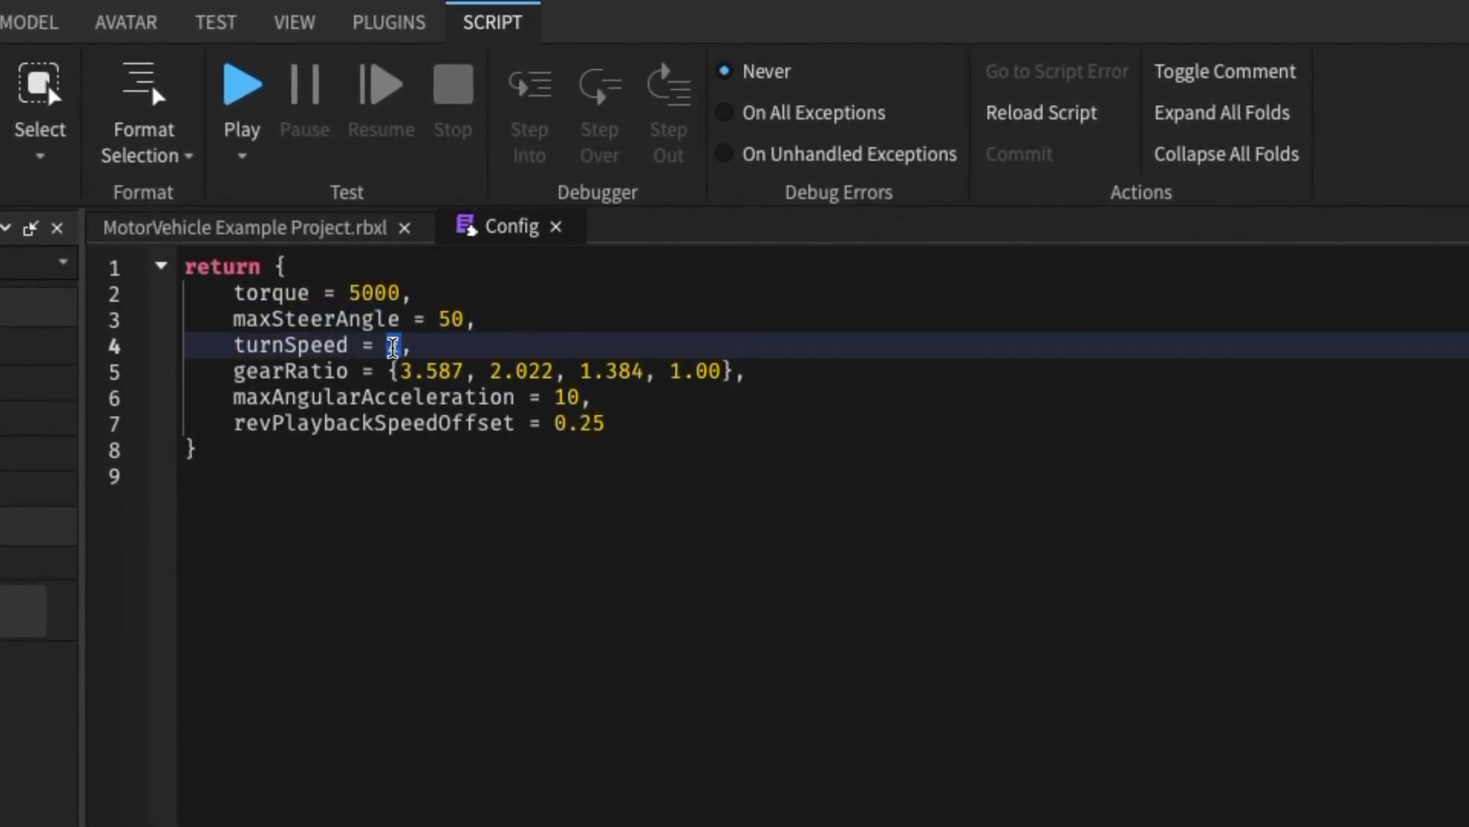
left_click(508, 597)
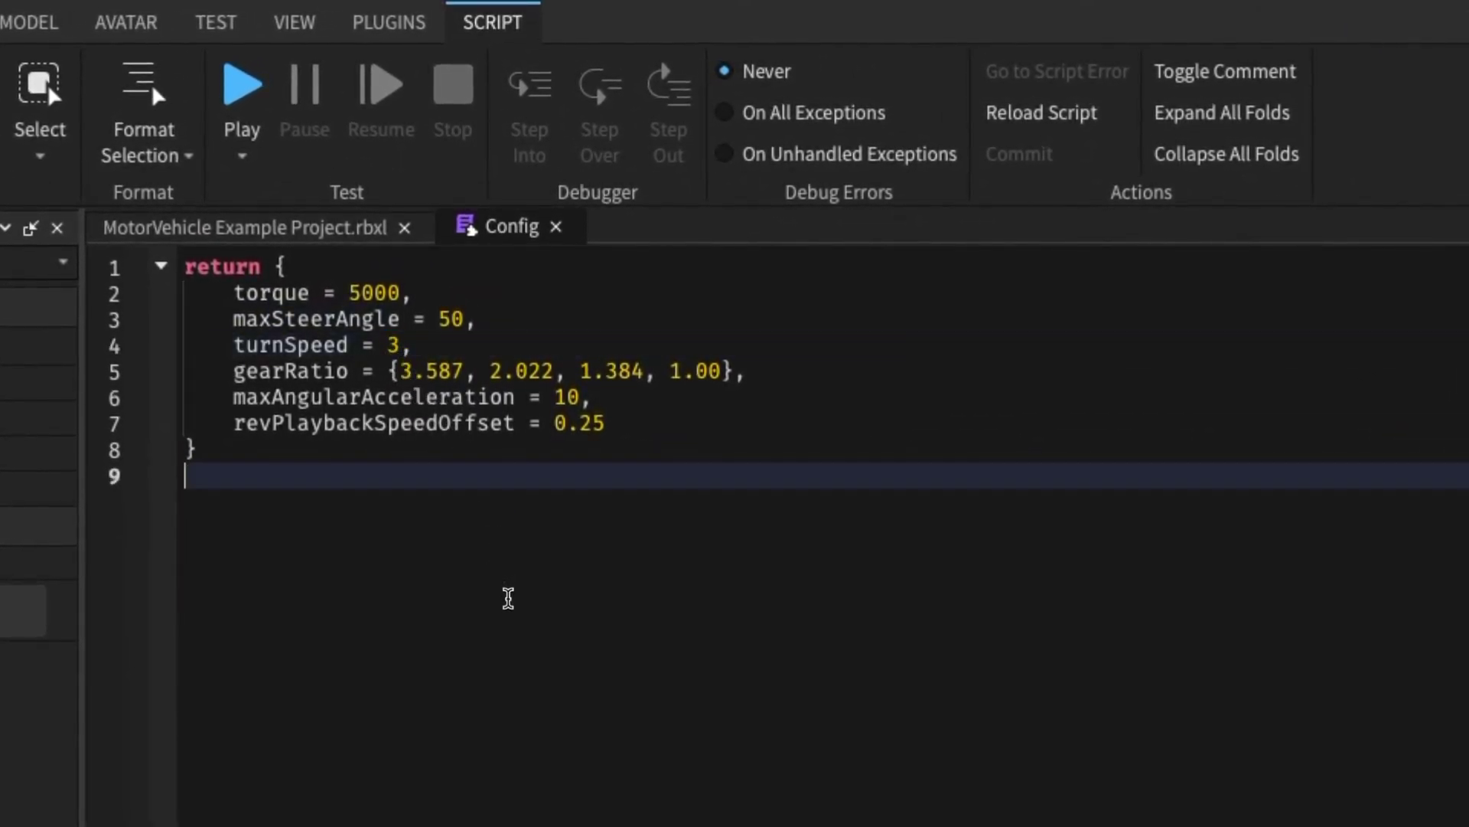
left_click(555, 227)
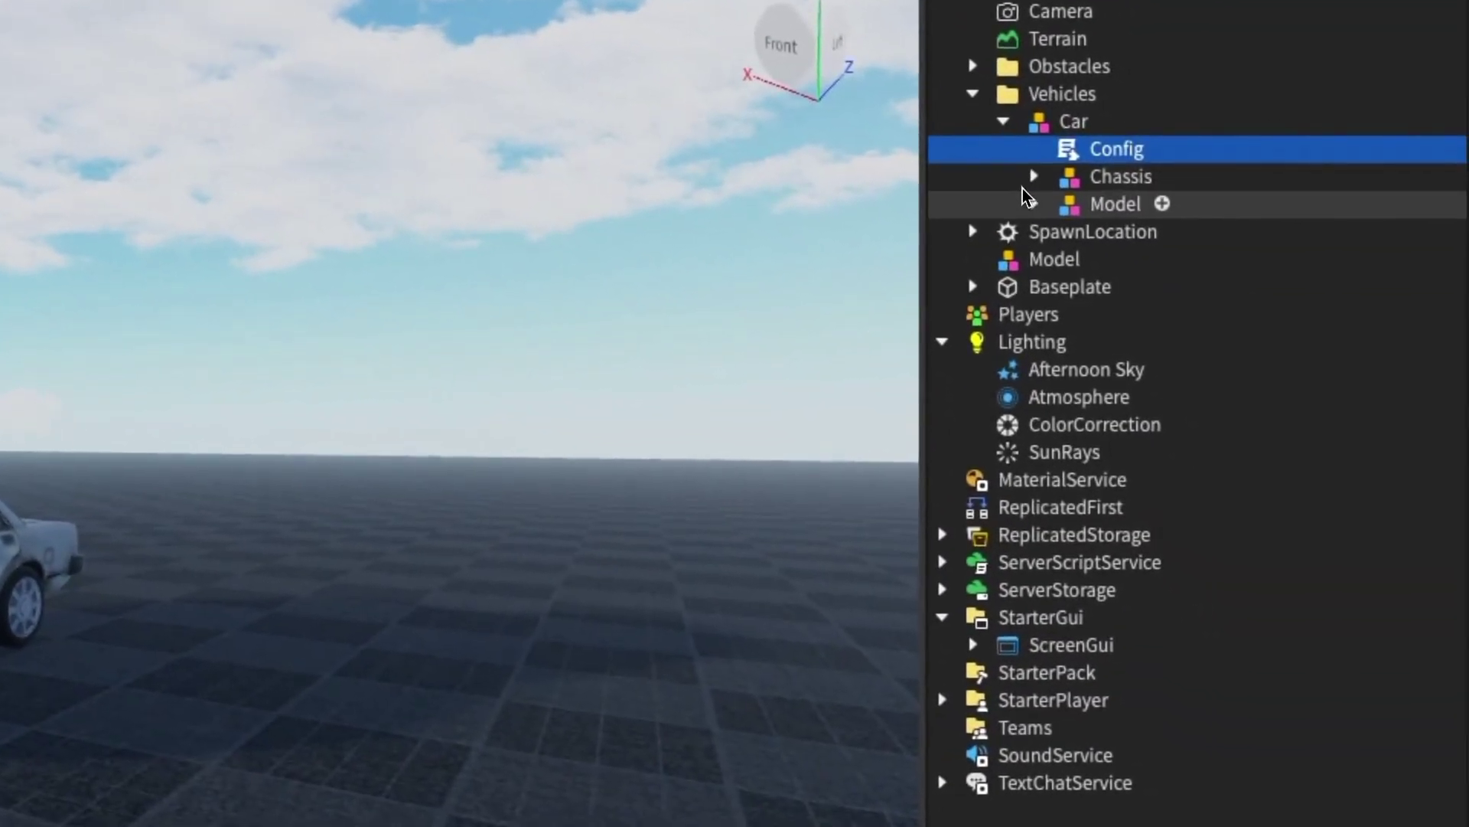
Expand the car's Chassis to examine its VehicleSeat and Platform contents, ending on the Engine attachment
left_click(1039, 206)
left_click(1040, 207)
left_click(1040, 180)
left_click(1063, 229)
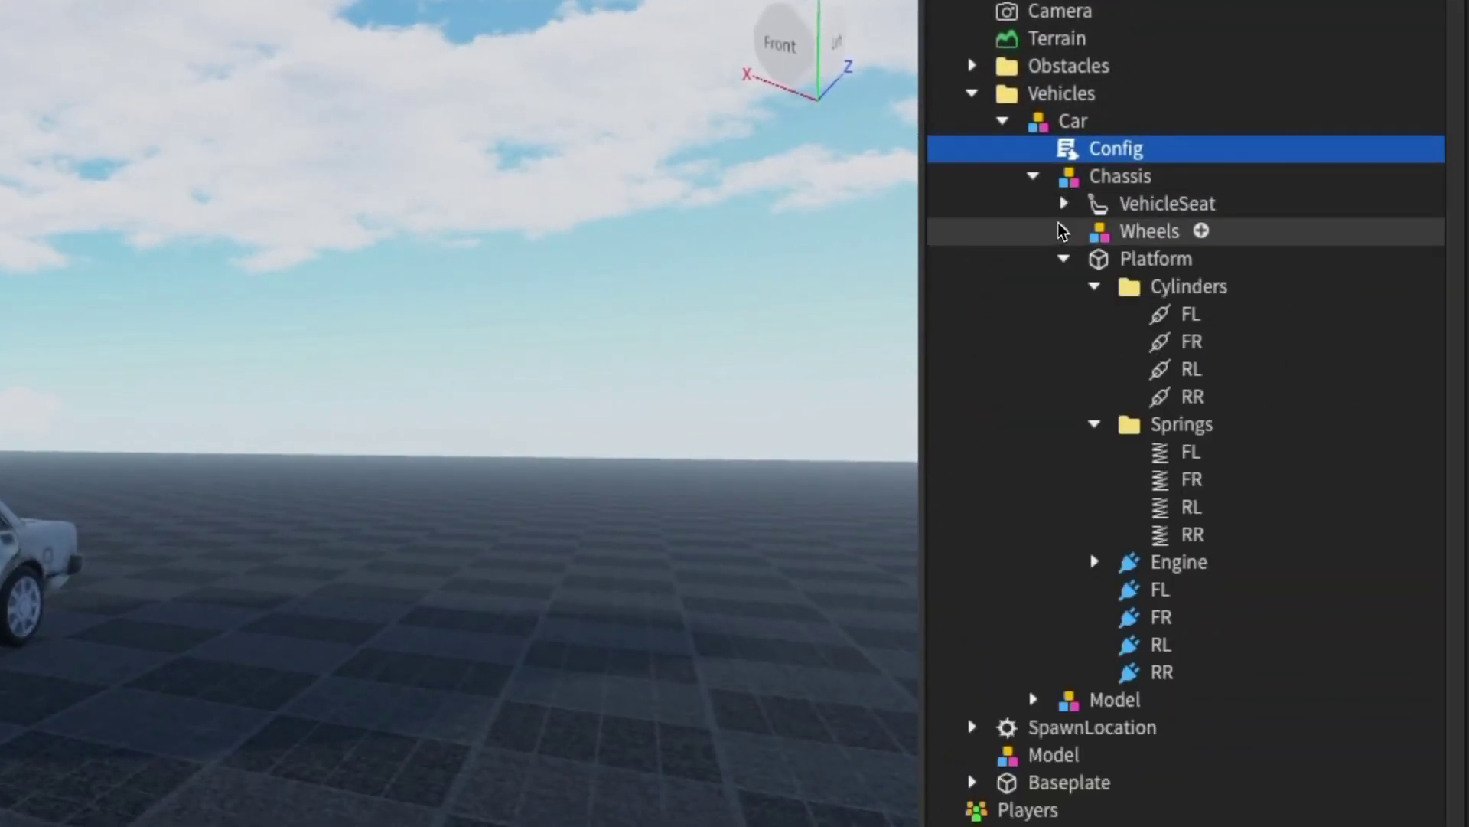
left_click(1065, 205)
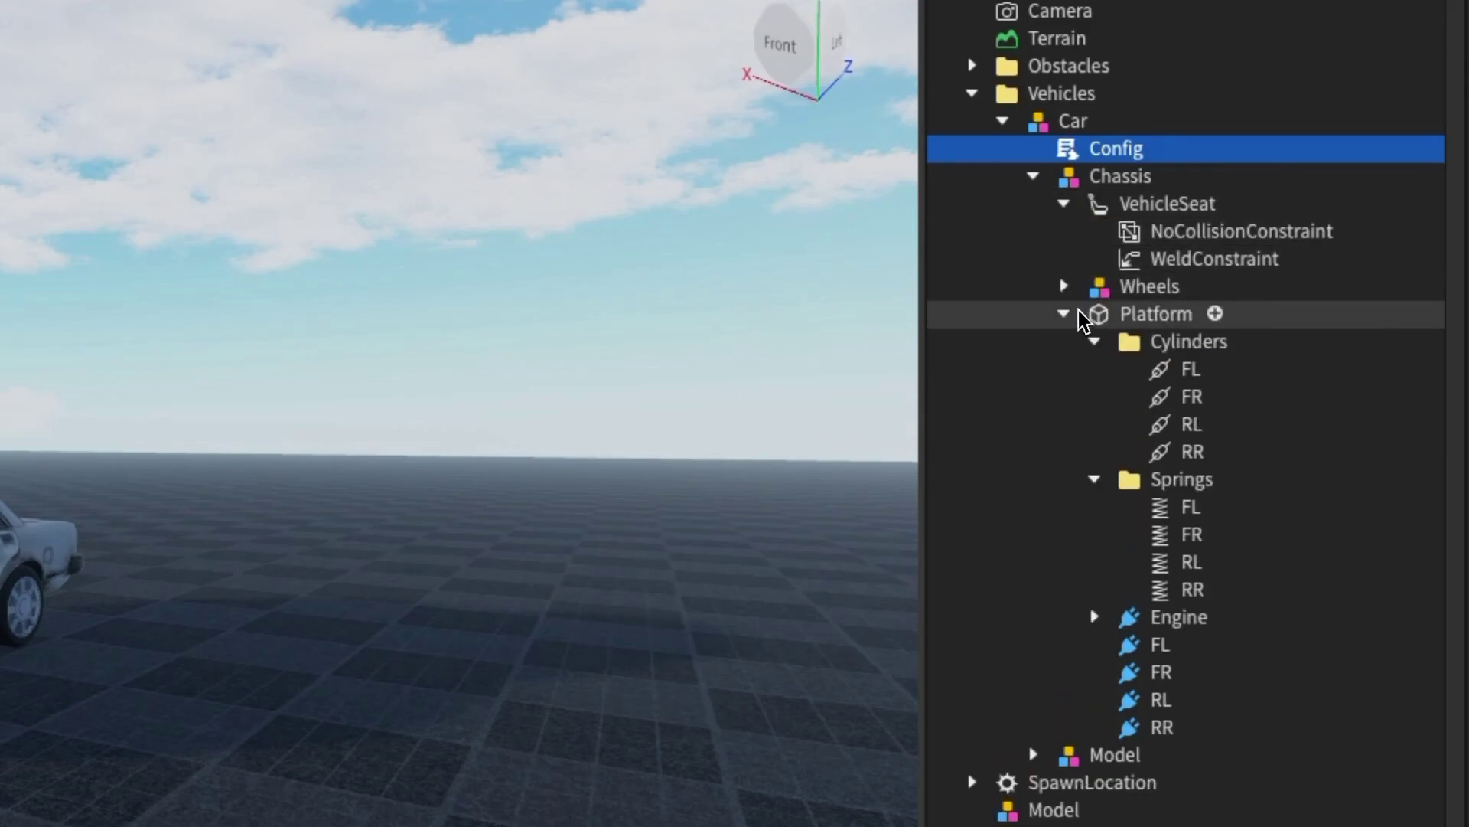
left_click(1096, 617)
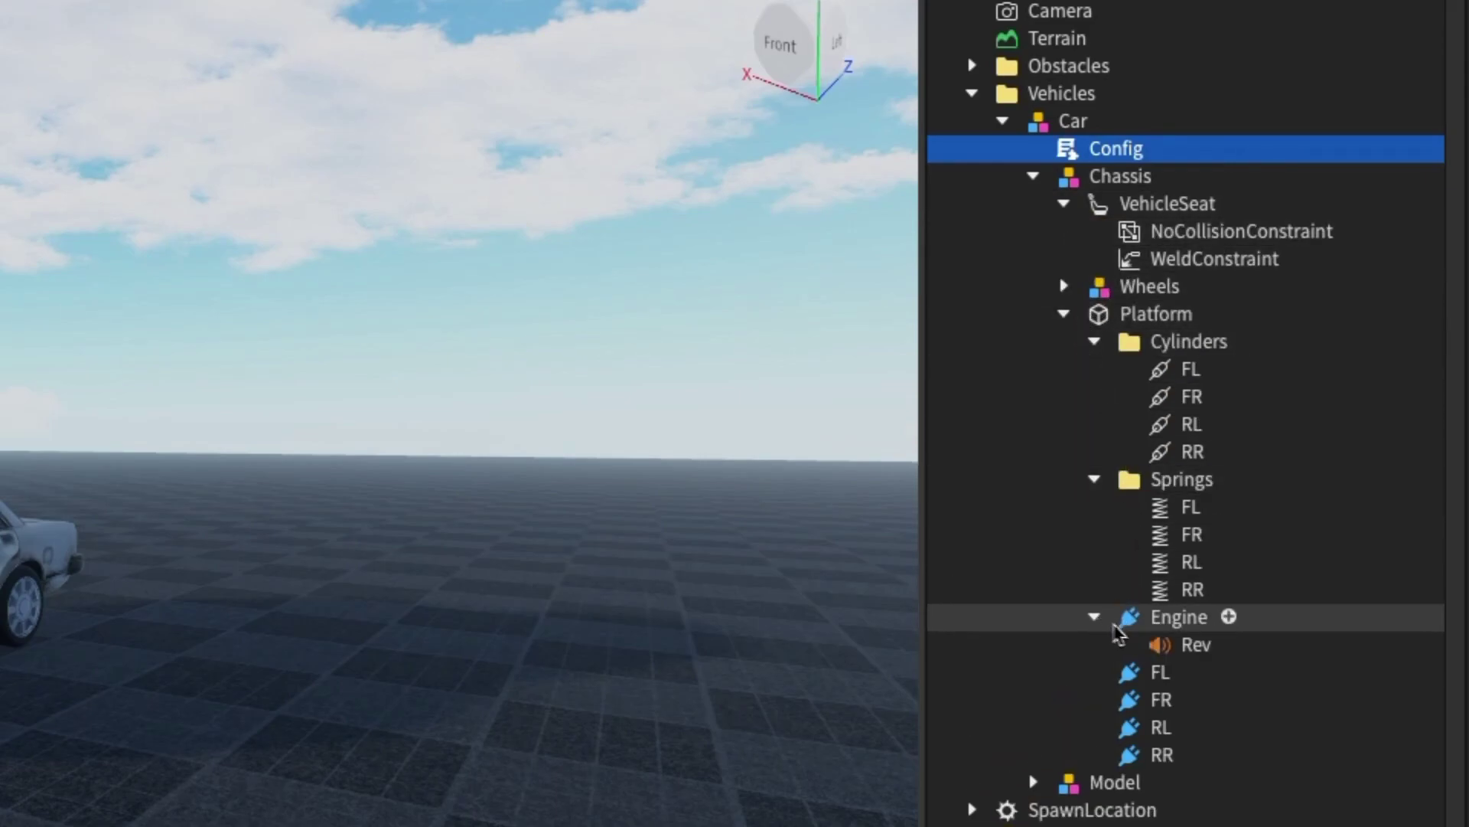
left_click(1114, 622)
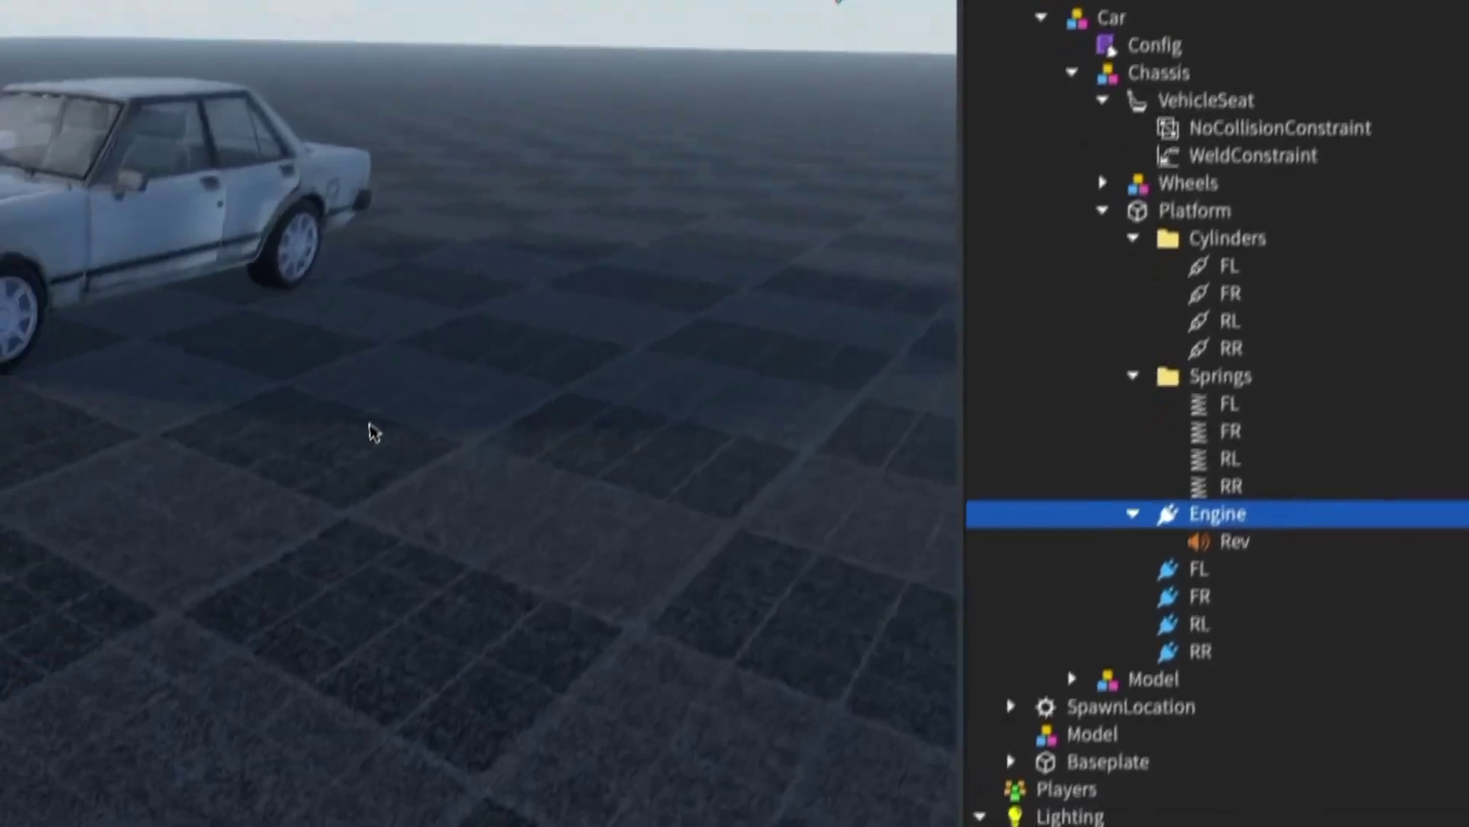
Inspect the Engine attachment's position at the car's front and the Rev sound inside it
right_click_drag(370, 426, 371, 425)
scroll(370, 426, "up", 3)
scroll(385, 376, "down", 5)
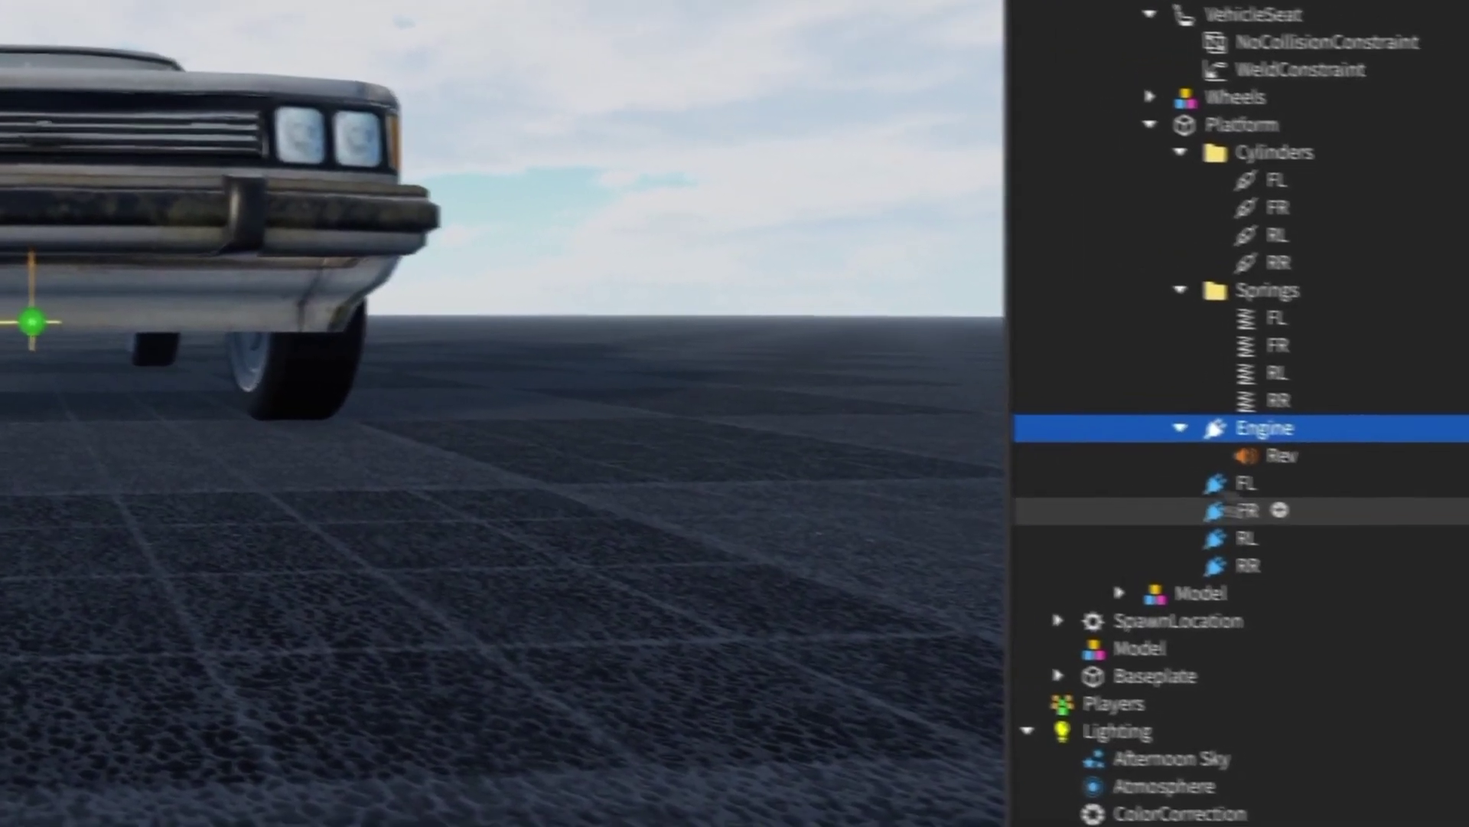
left_click(1188, 417)
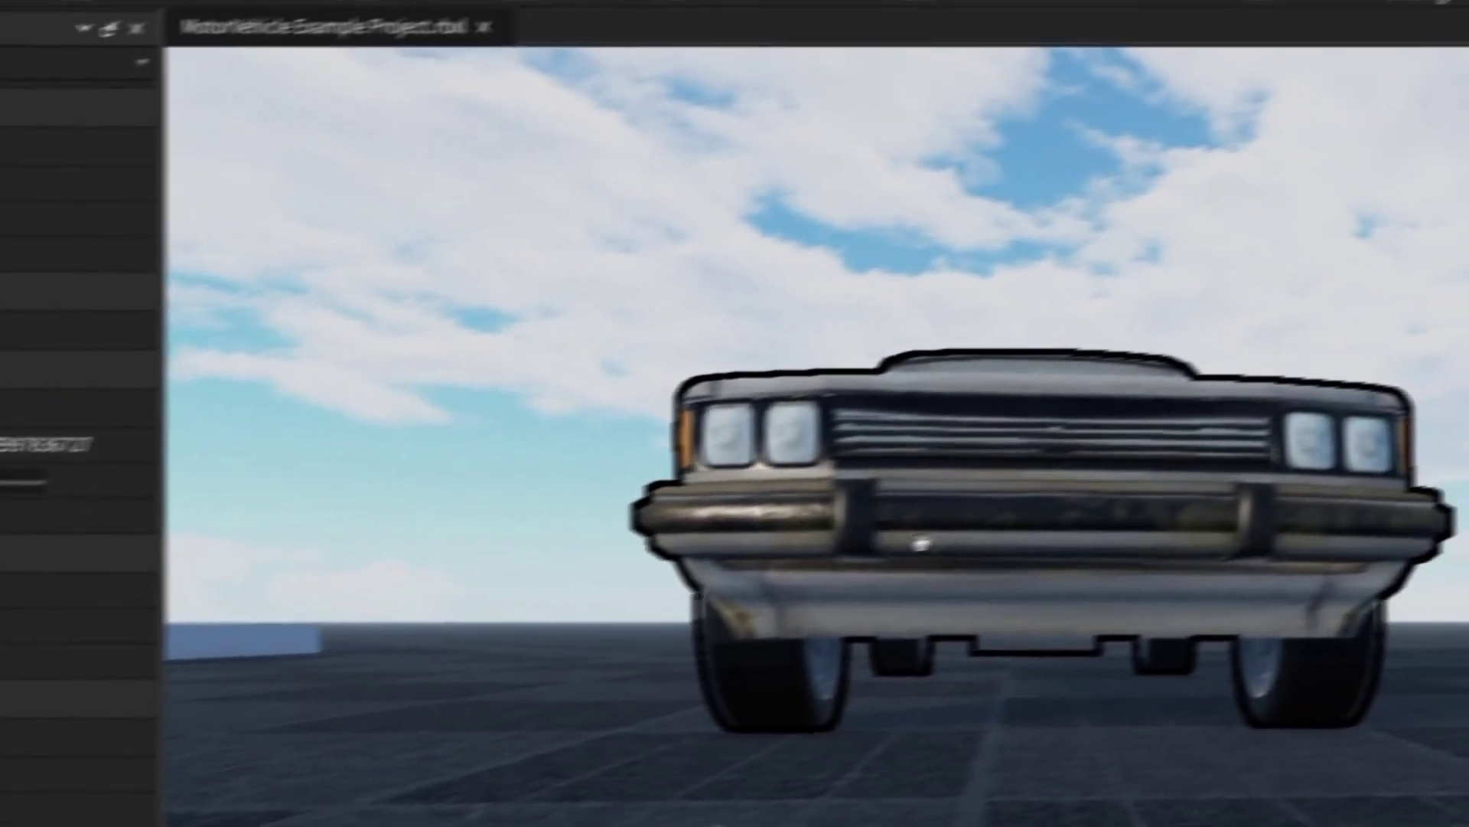
scroll(1297, 460, "up", 5)
right_click_drag(1296, 460, 1328, 459)
scroll(1326, 456, "down", 5)
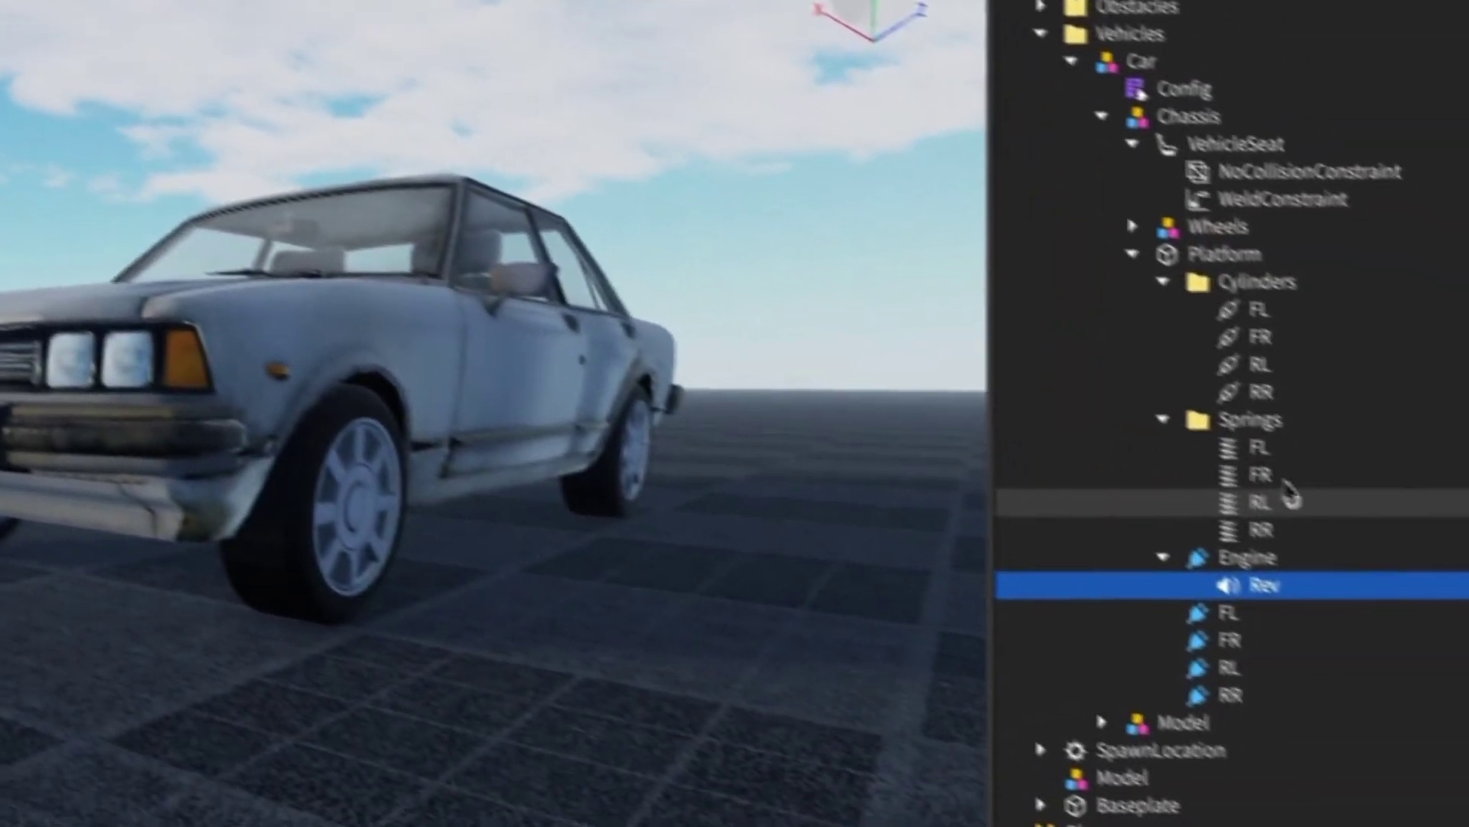
Examine the FR, RL and FL springs in the Platform, viewing the FL spring's properties and its placement at the front wheel
left_click(1191, 411)
left_click(1194, 438)
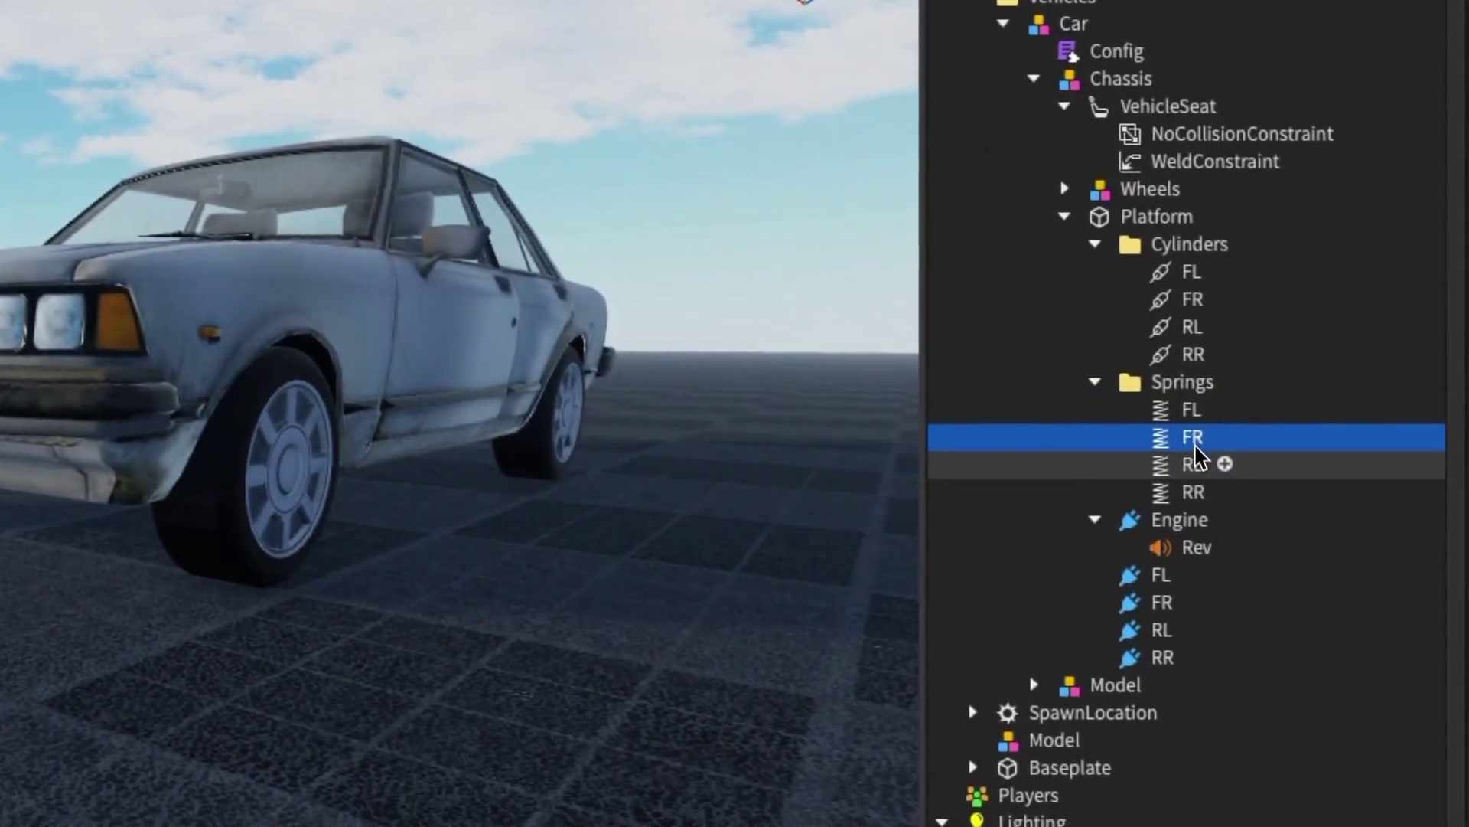
left_click(1200, 465)
right_click_drag(908, 366, 907, 367)
left_click(1184, 411)
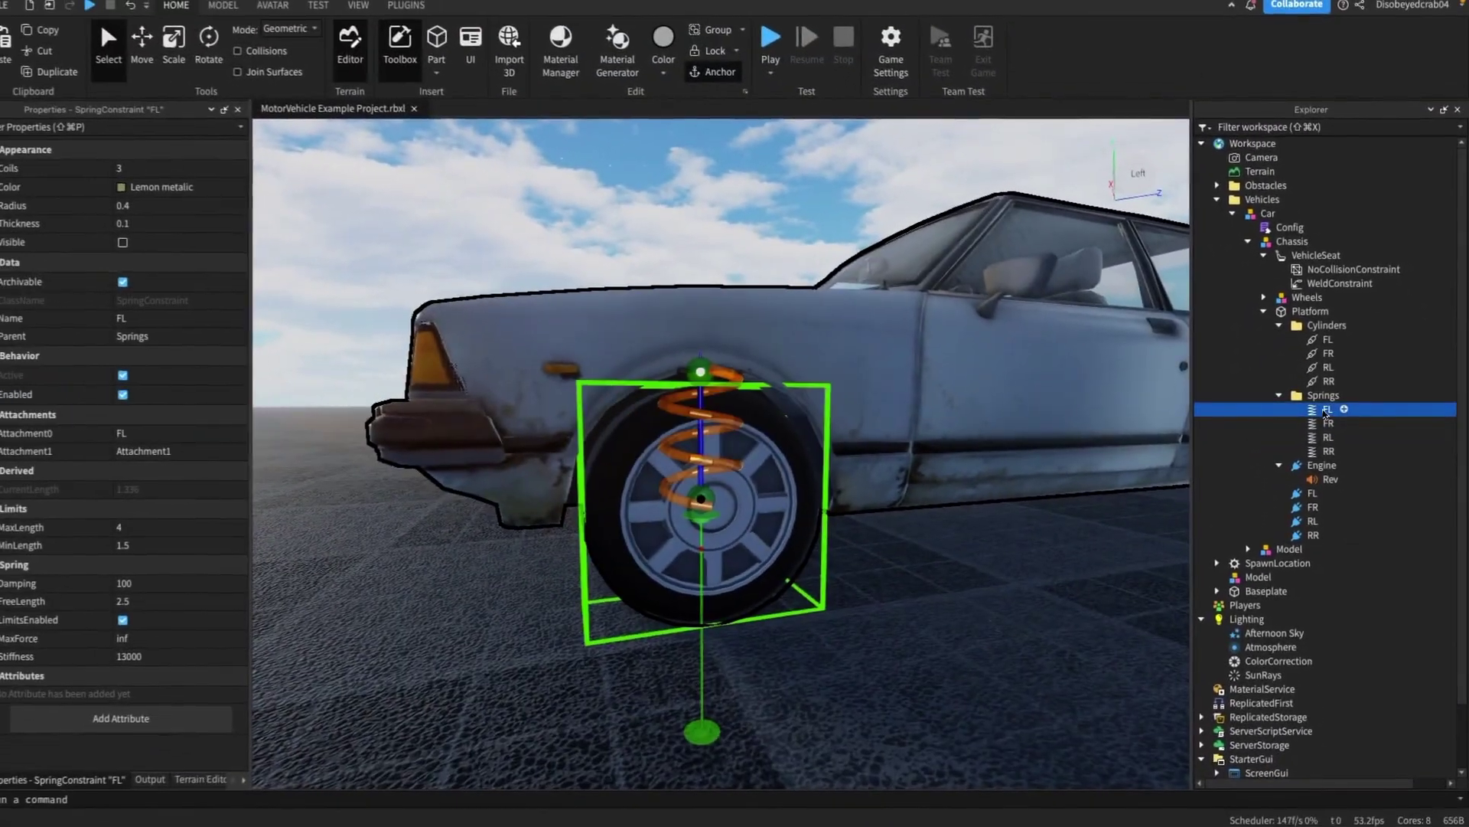
scroll(988, 410, "up", 3)
right_click_drag(988, 411, 988, 411)
scroll(988, 411, "down", 10)
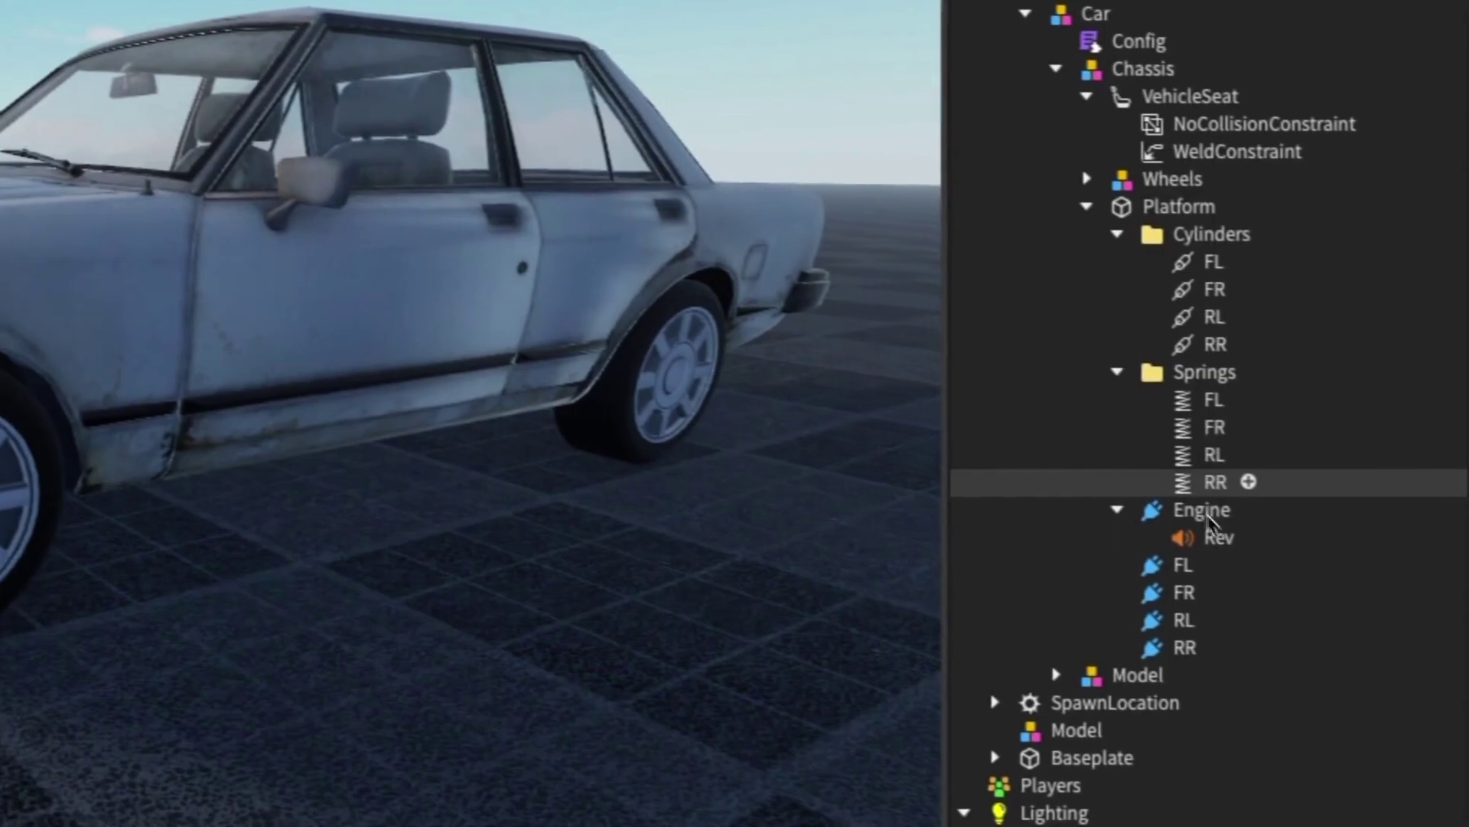
Review the springs in the Platform's Springs folder again, starting with RR
left_click(1164, 478)
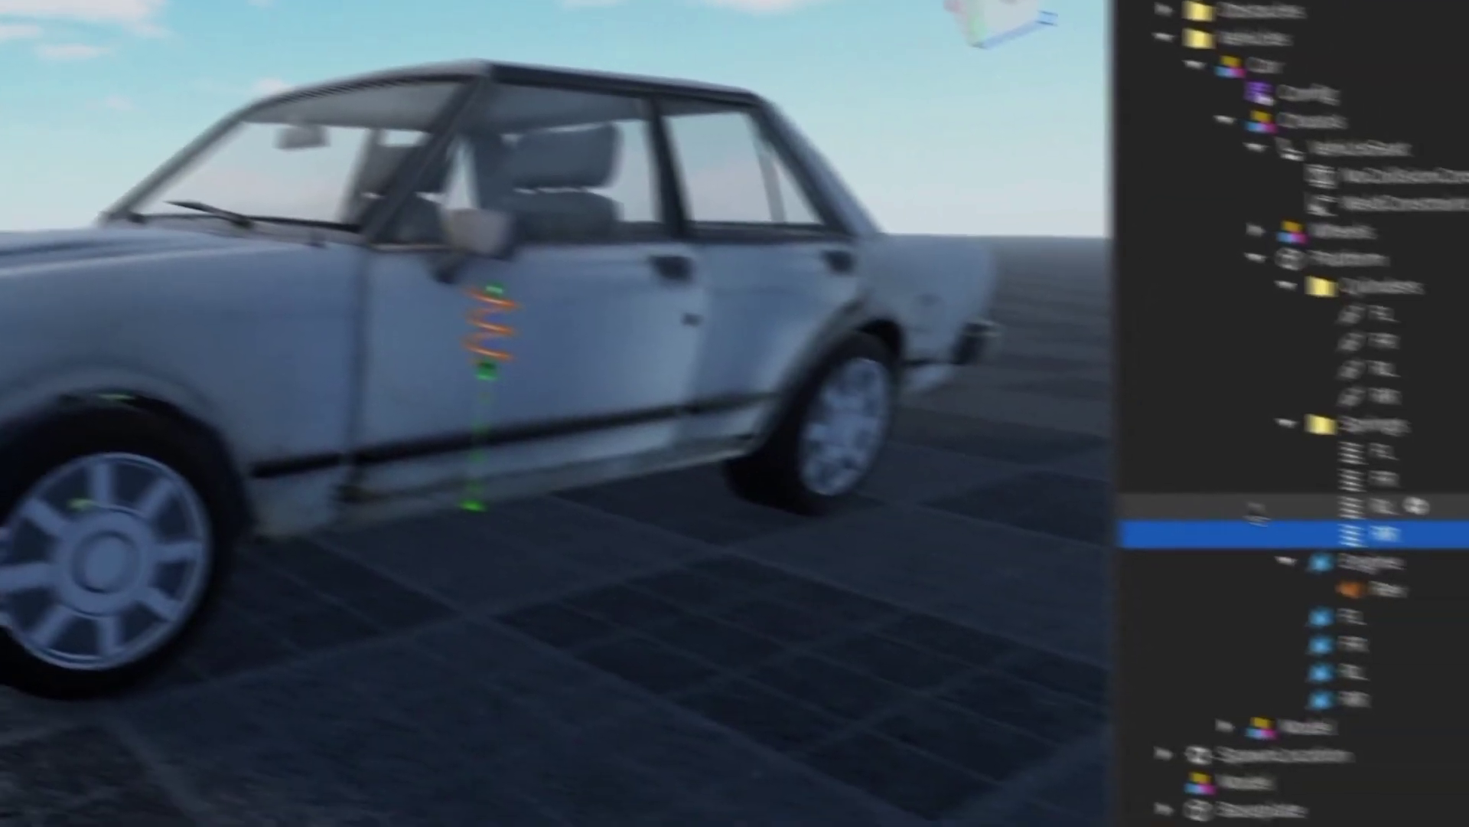
left_click(1172, 440)
left_click(1170, 383)
left_click(1180, 407)
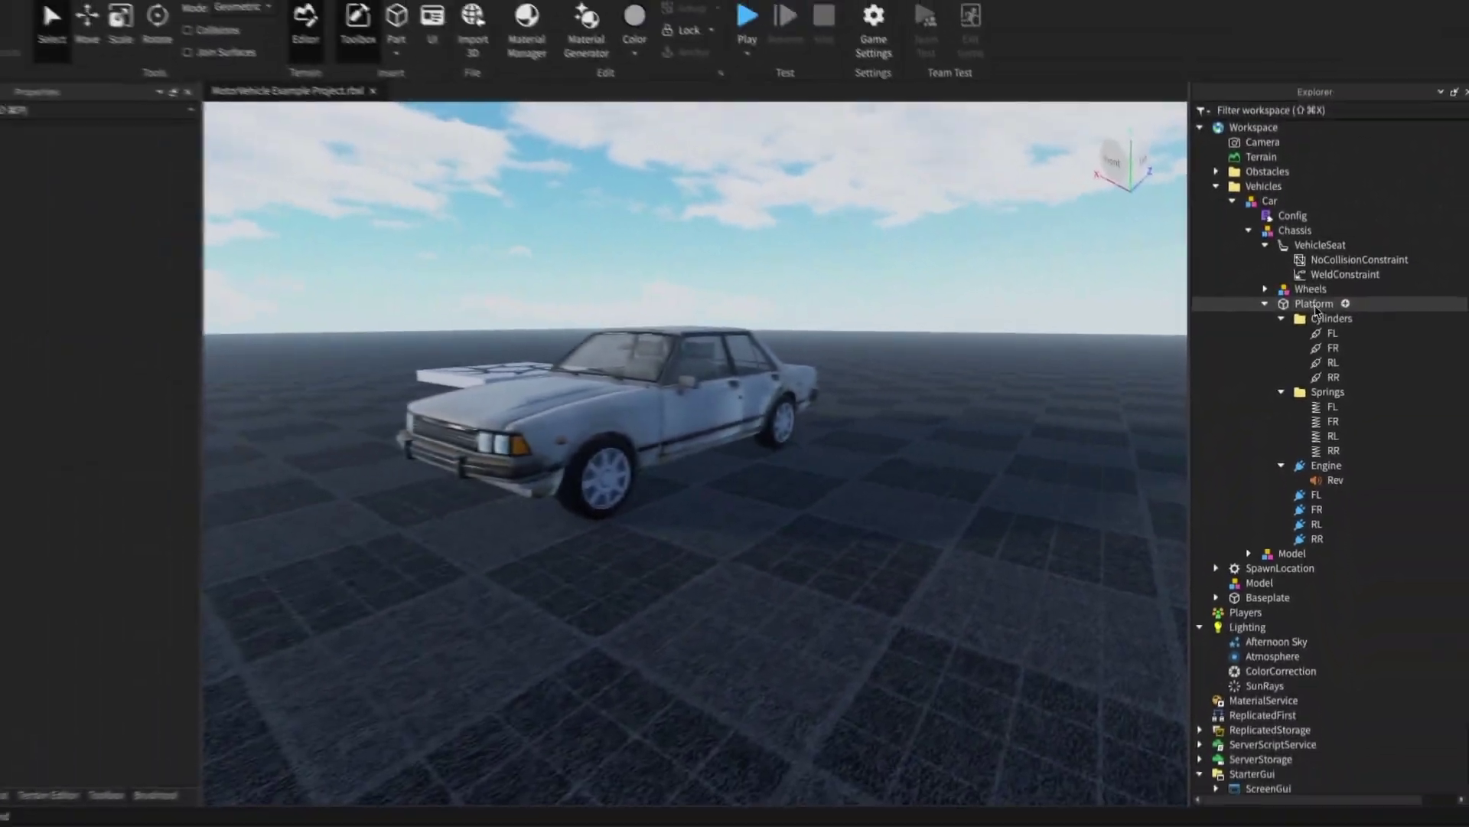
Examine the wheel meshes in the car Model's Wheels group, ending with a close view of the RR wheel
left_click(1313, 304)
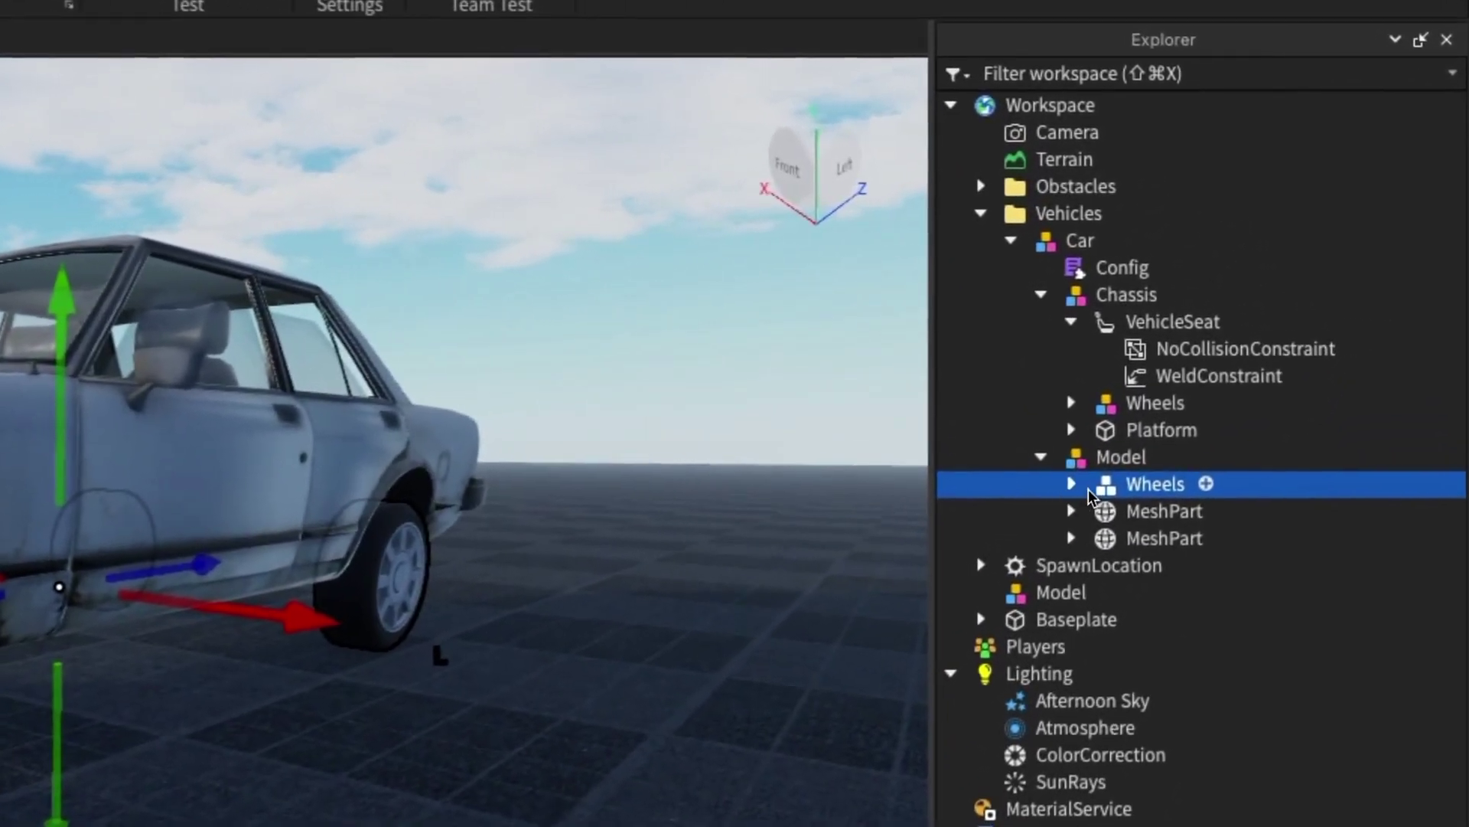
double_click(1283, 341)
left_click(1035, 298)
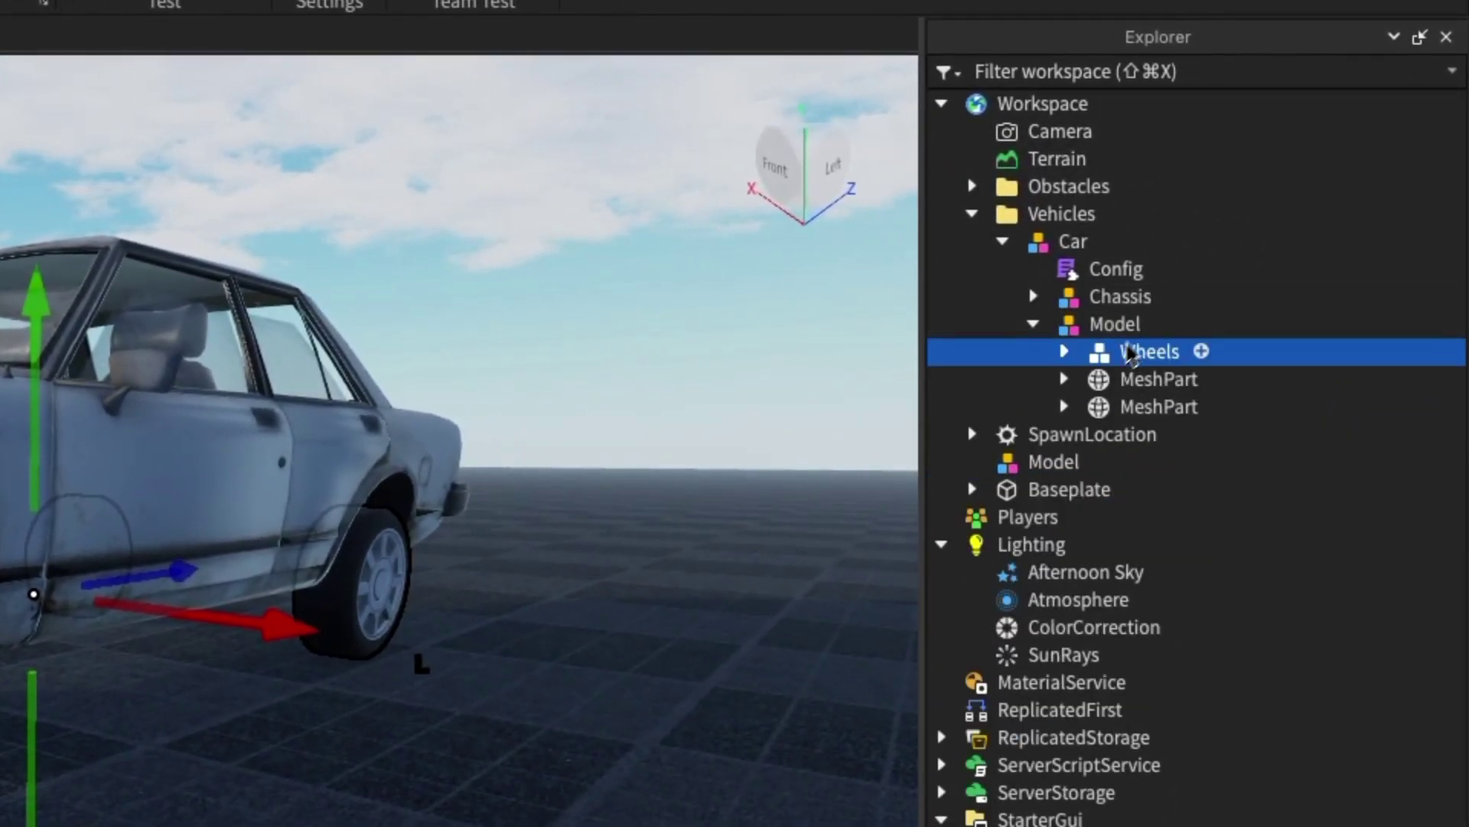
left_click(1125, 387)
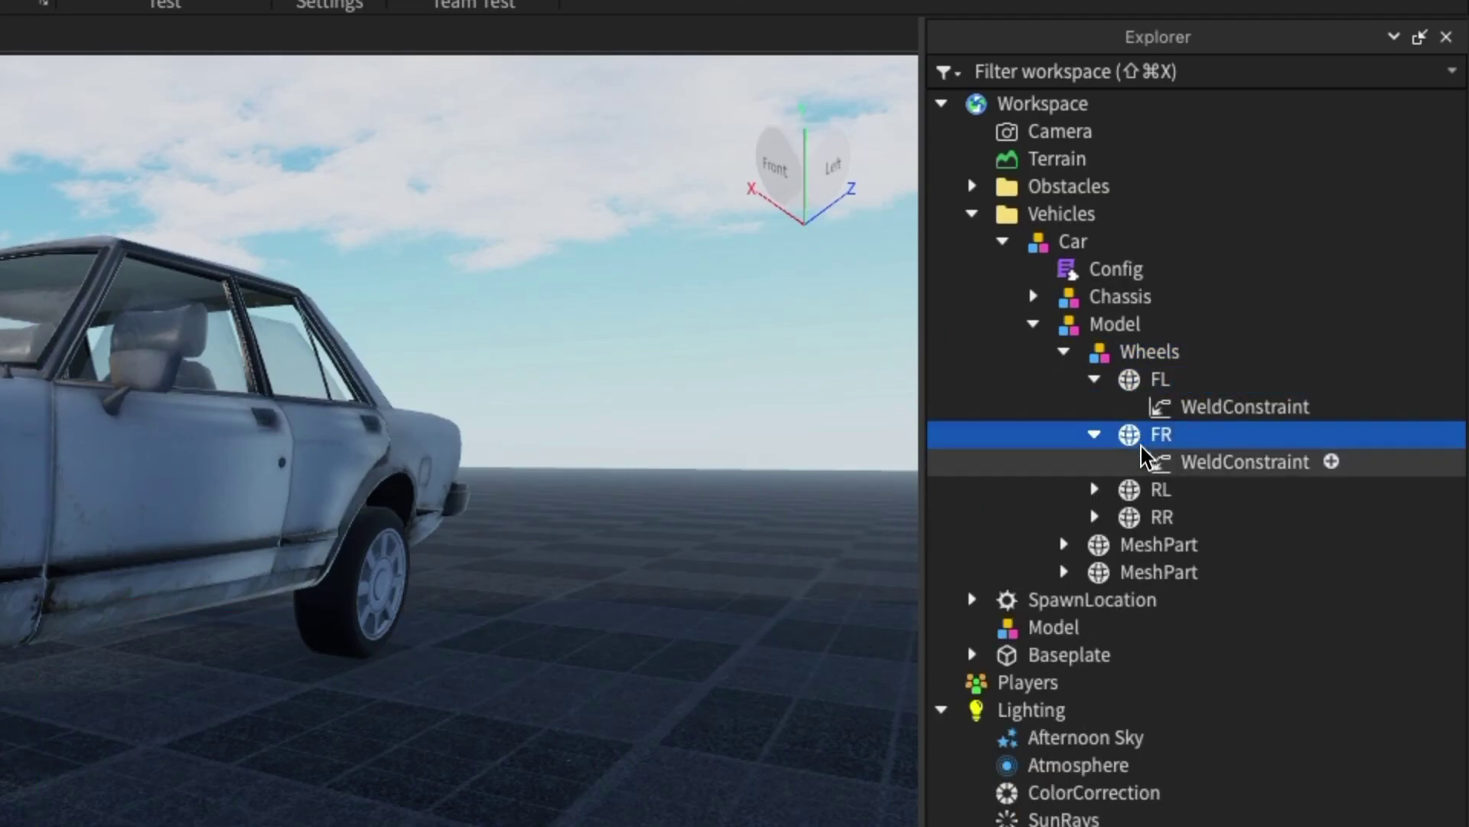
left_click(1146, 516)
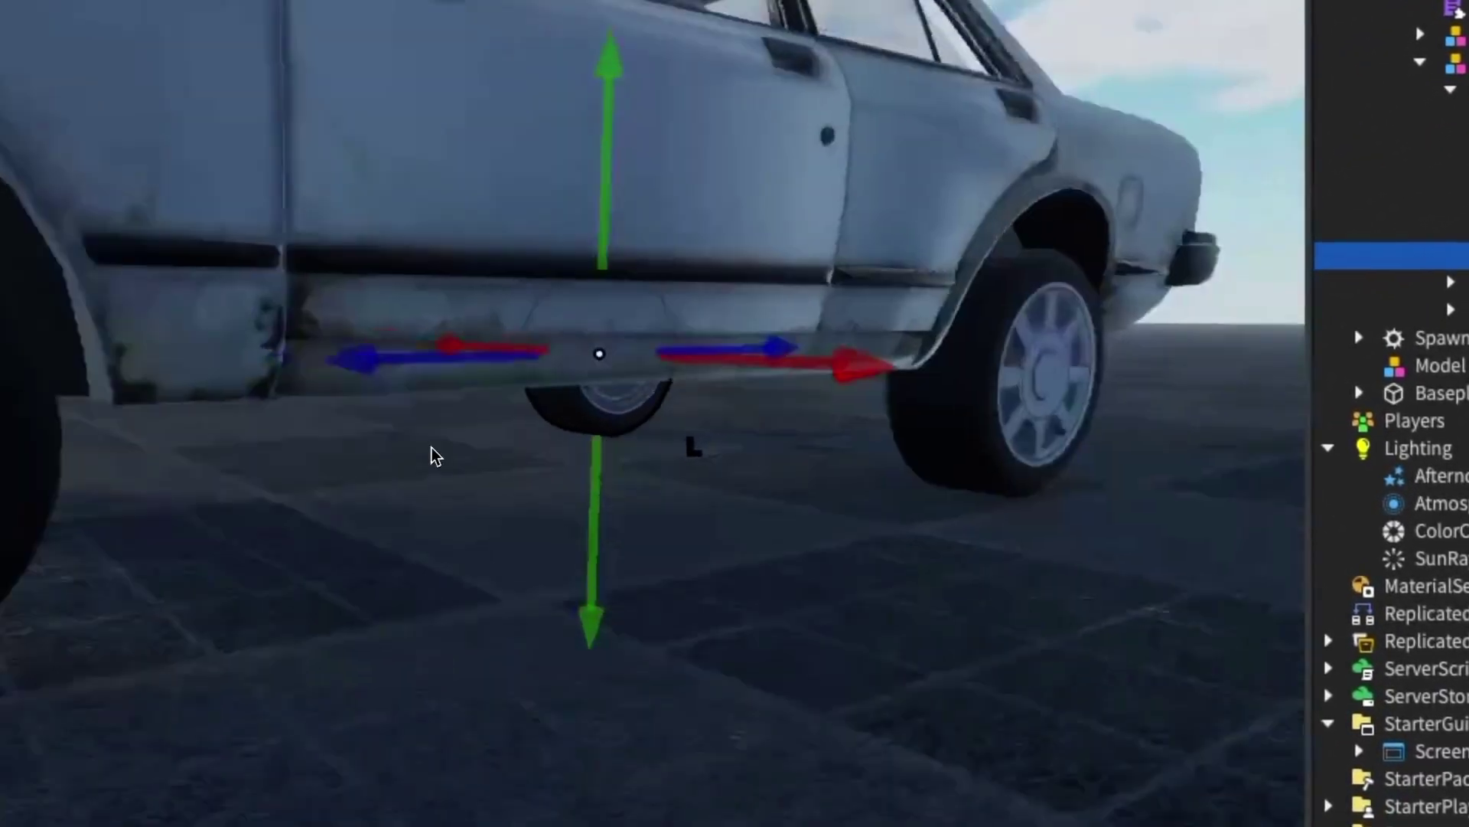
right_click_drag(432, 446, 433, 448)
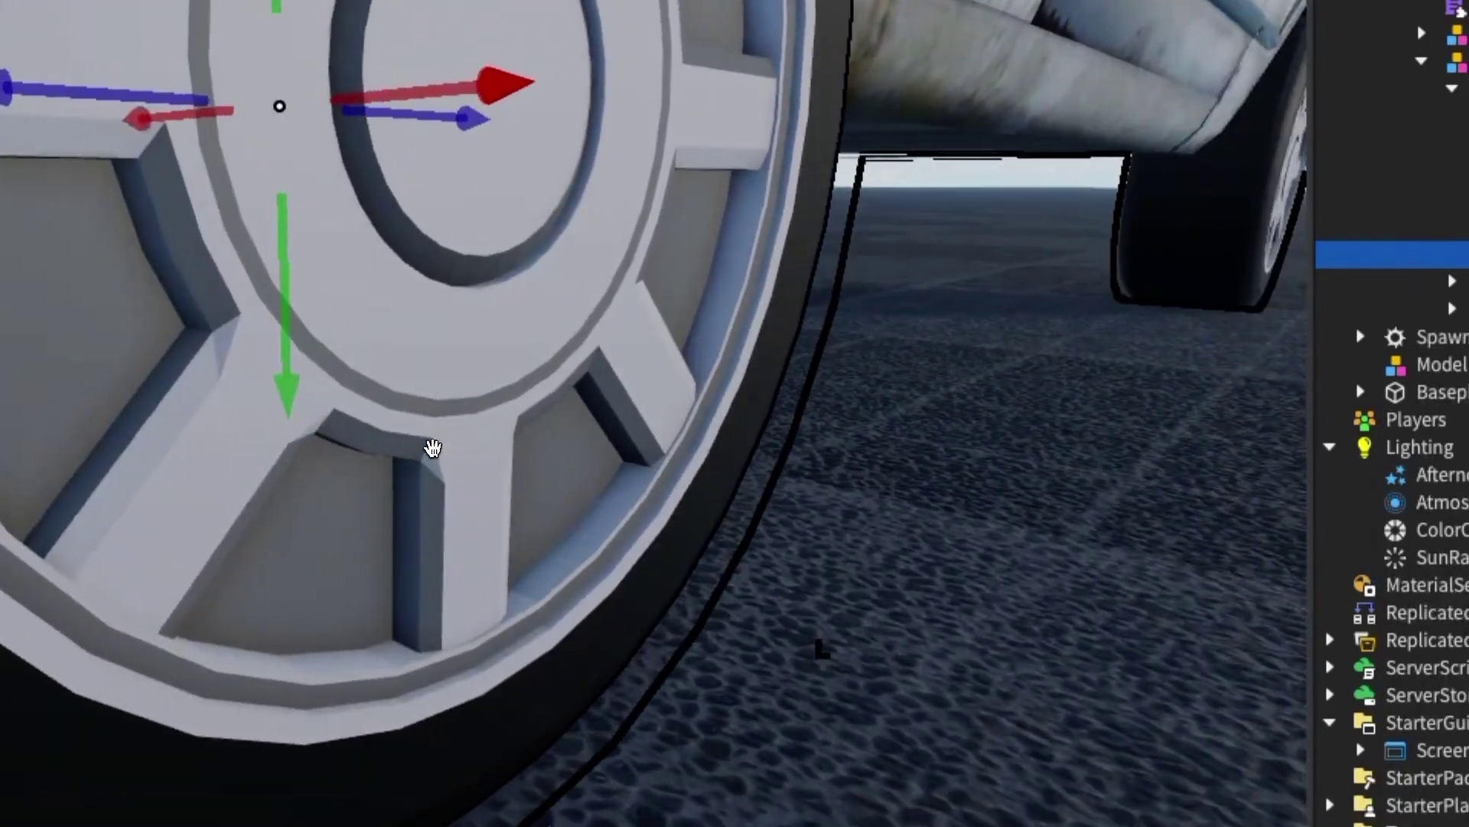
scroll(433, 448, "down", 5)
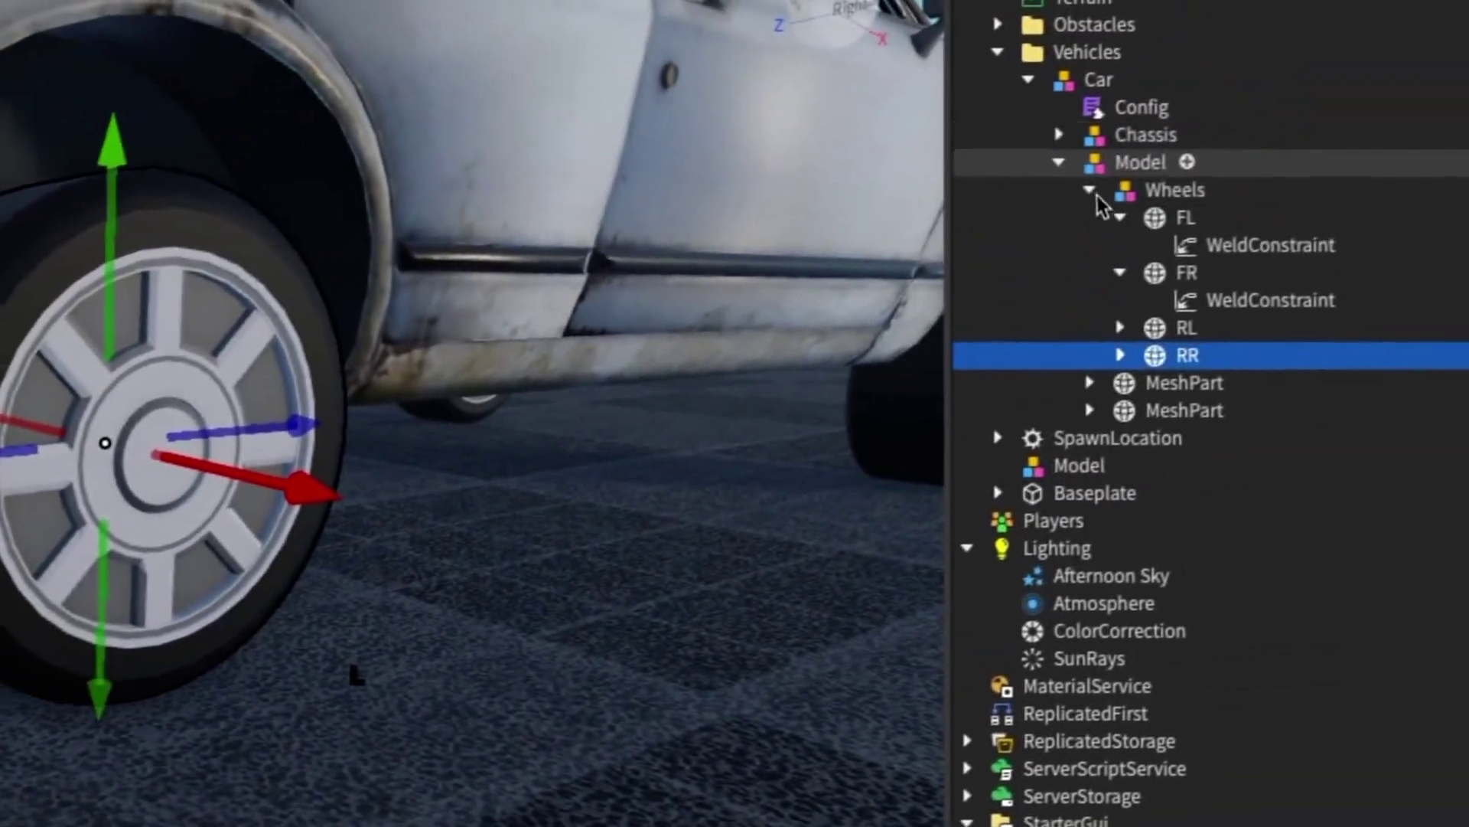
Check which parts the RR wheel mesh's WeldConstraint connects
left_click(1422, 33)
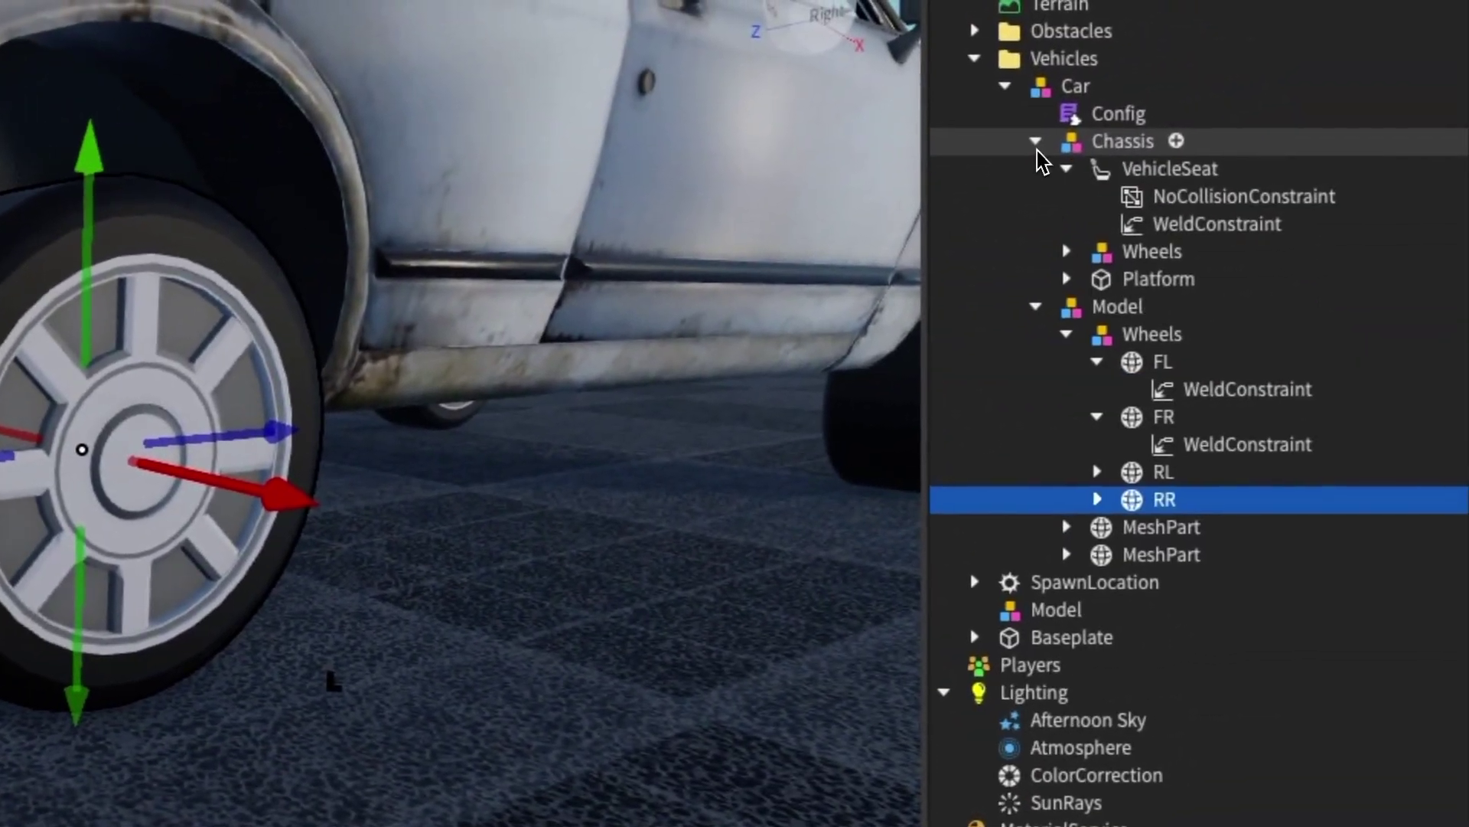
left_click(1036, 142)
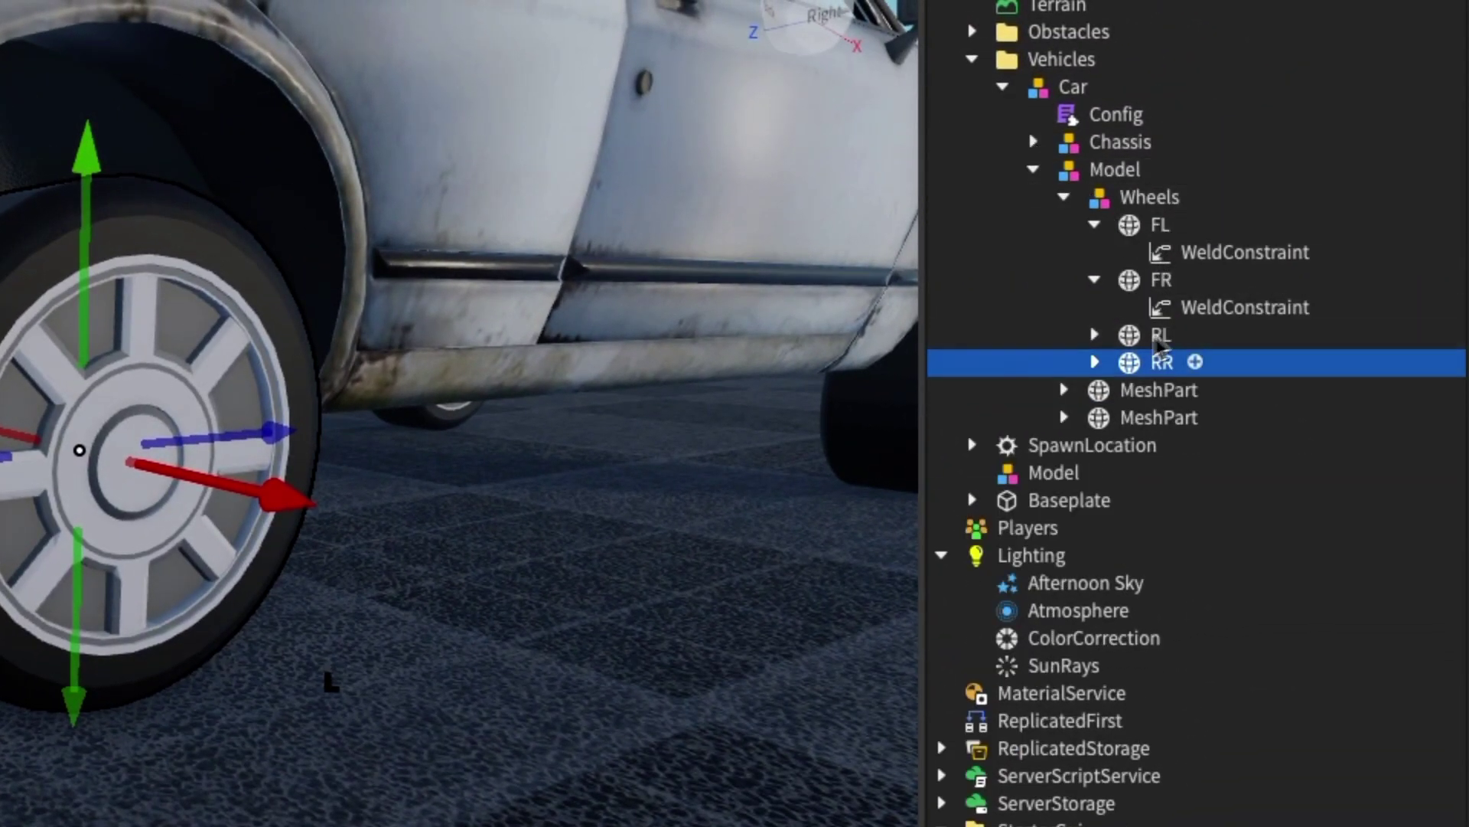
left_click(1157, 389)
left_click(1094, 362)
left_click(1152, 398)
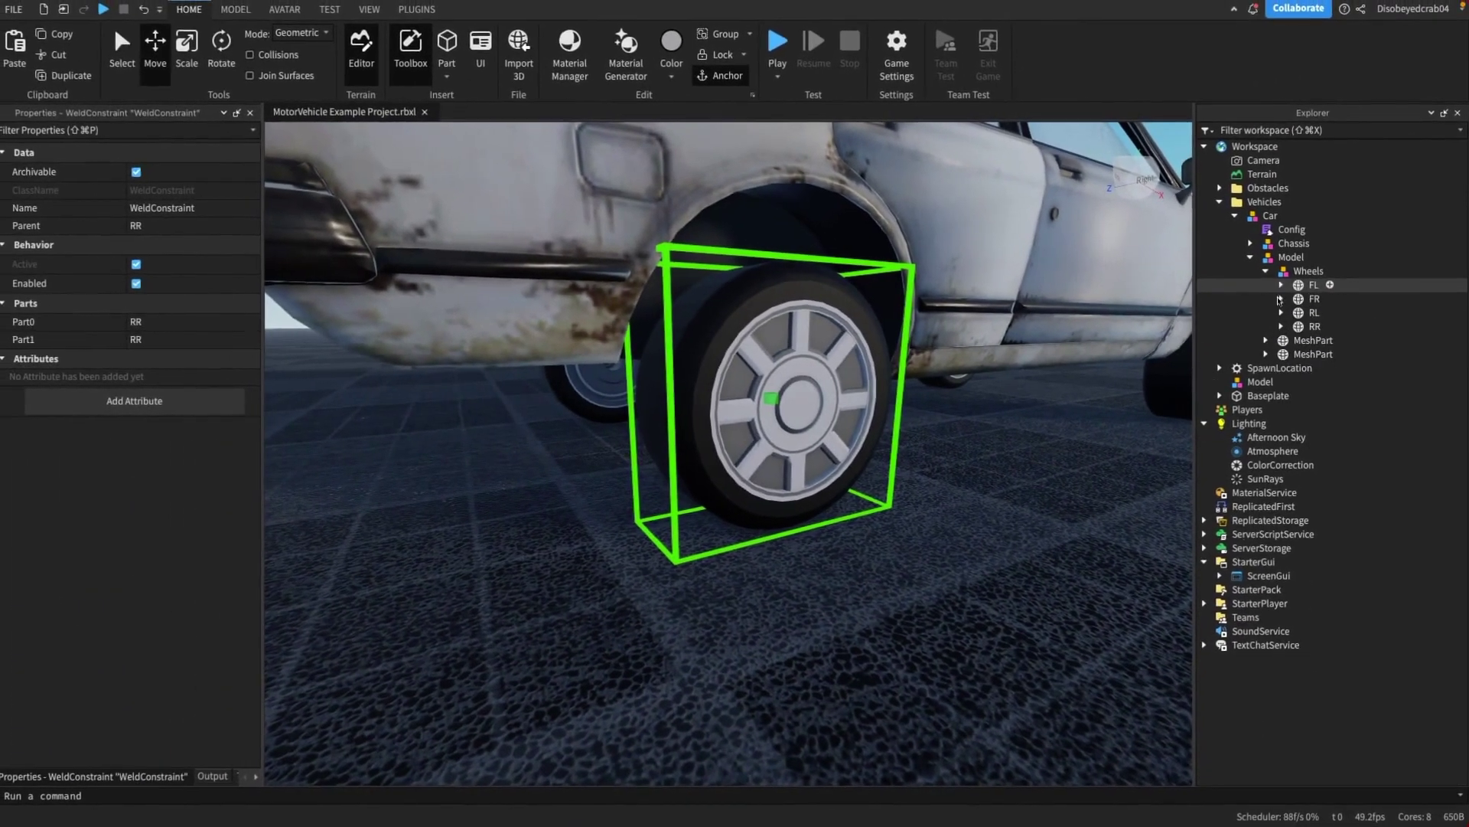
Playtest the sedan again by driving it across the baseplate with the tuned Config values
left_click(1126, 439)
right_click_drag(1126, 439, 1092, 466)
scroll(1091, 465, "down", 5)
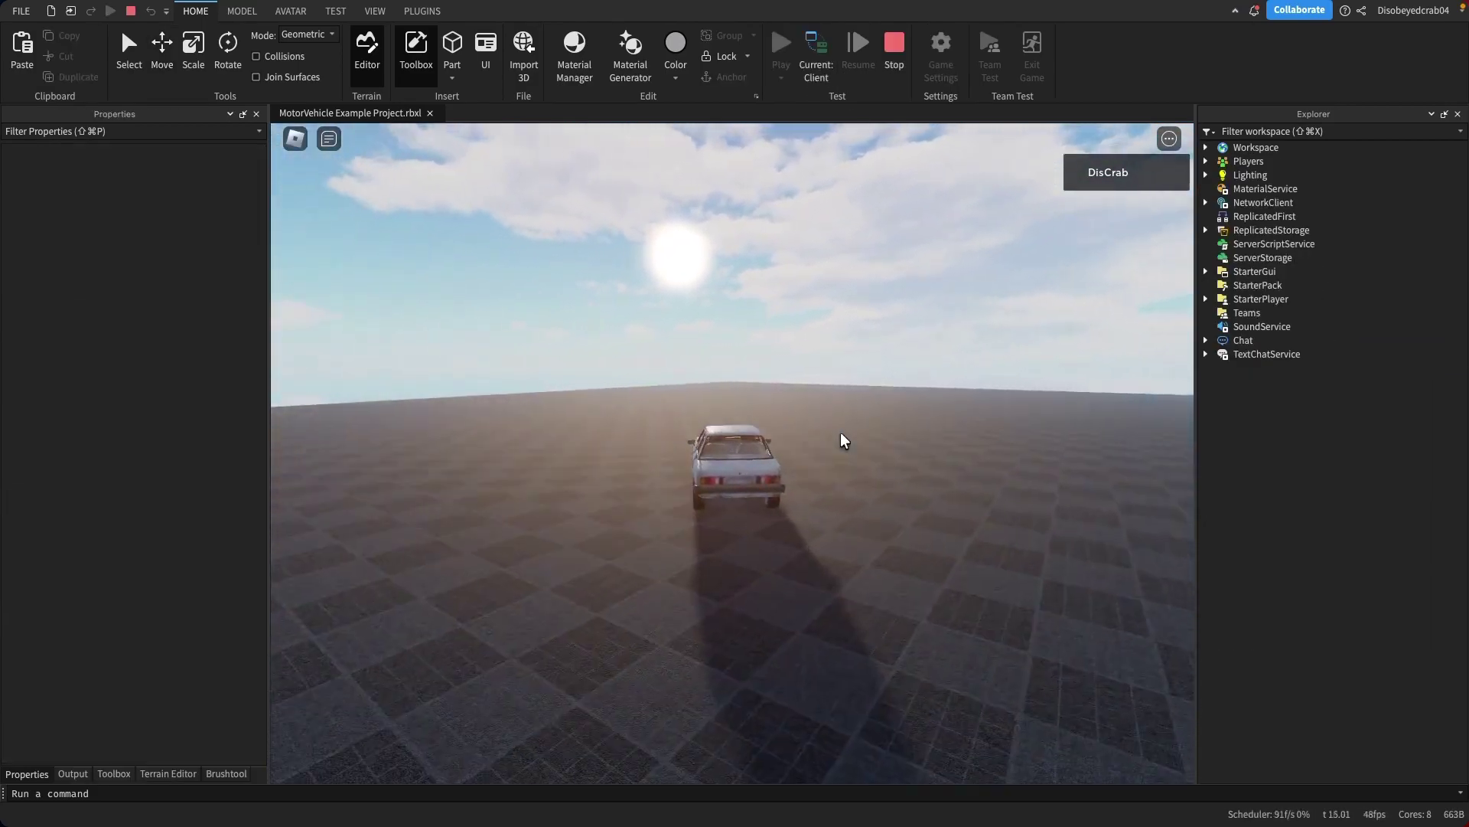
key("w")
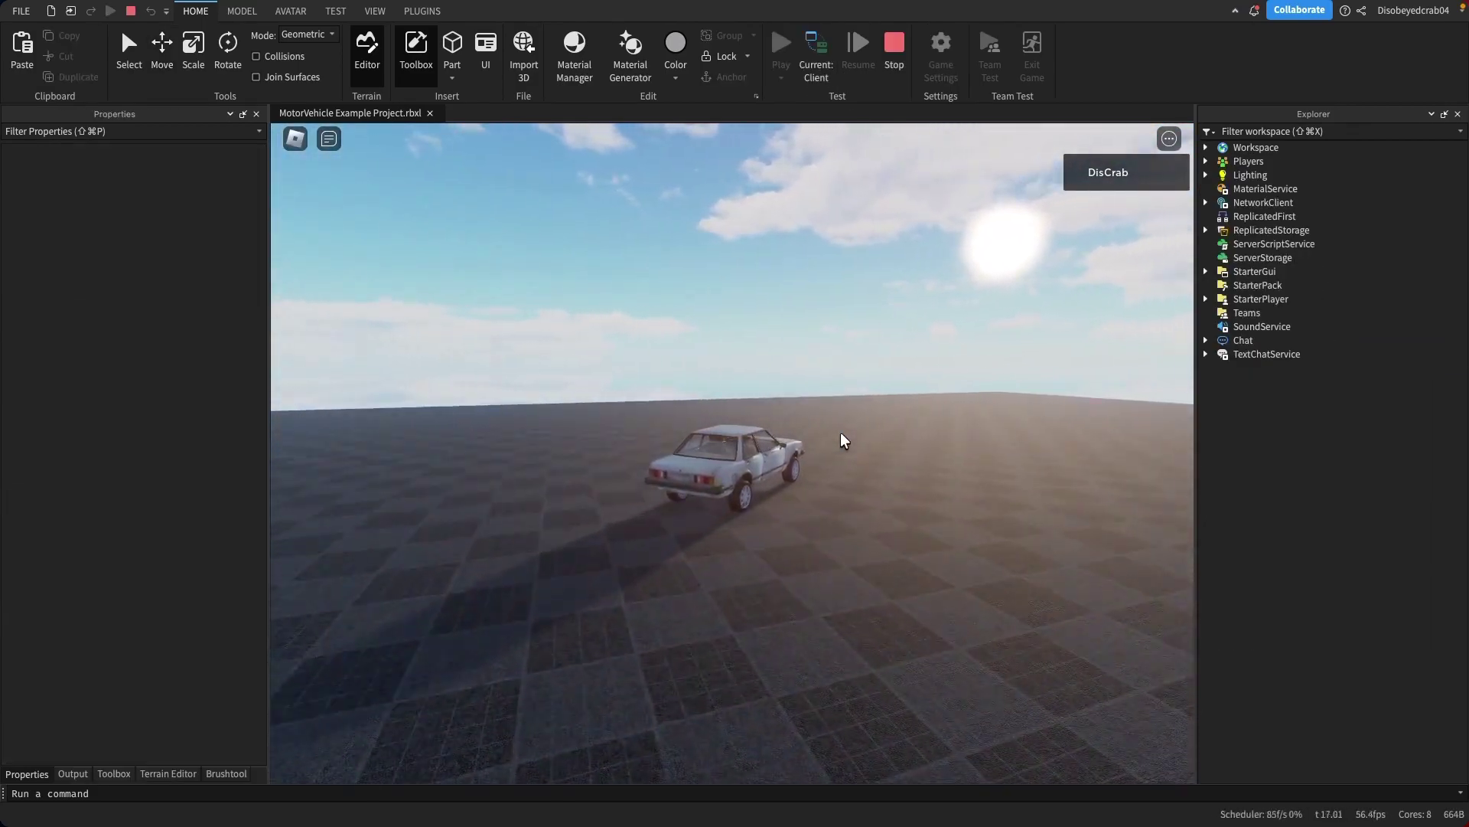